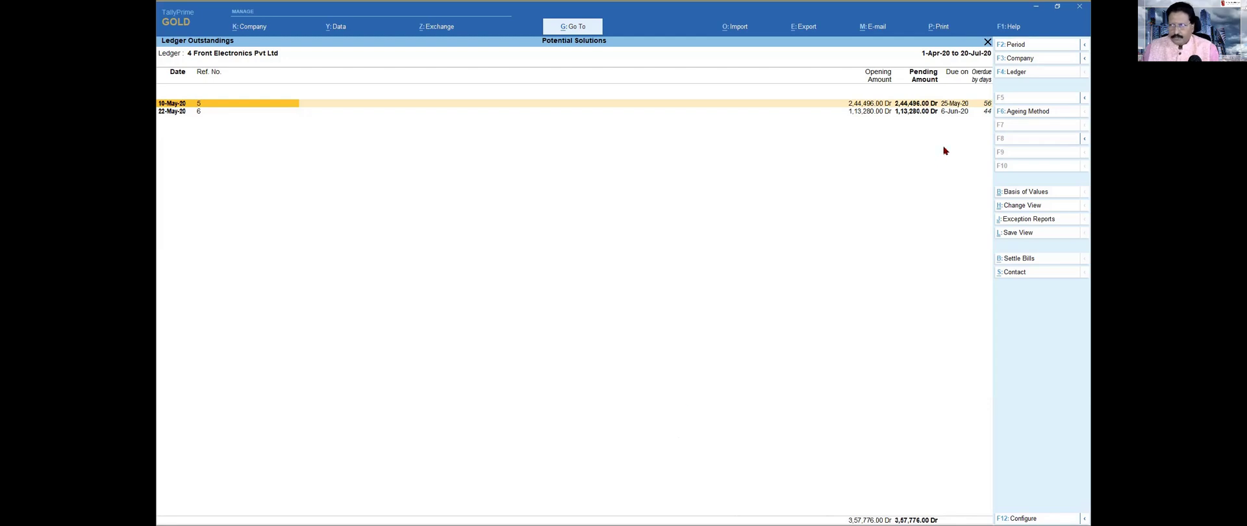
Set the print report type of the 4 Front Electronics Pvt Ltd outstandings report to Reminder Letter
{"action": "left_click", "coordinate": [940, 27]}
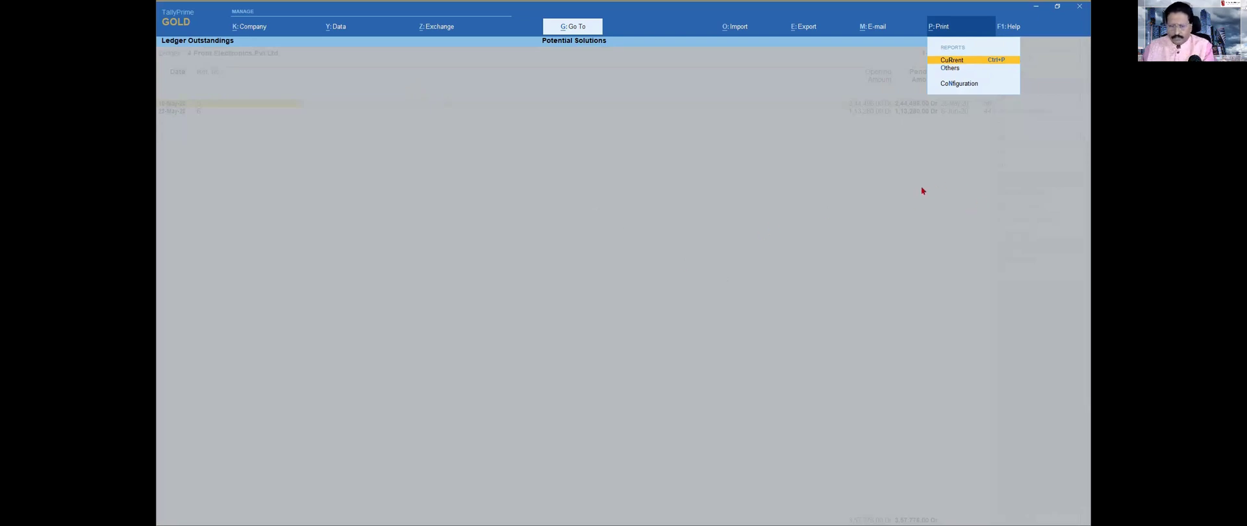
{"action": "key", "text": "Escape"}
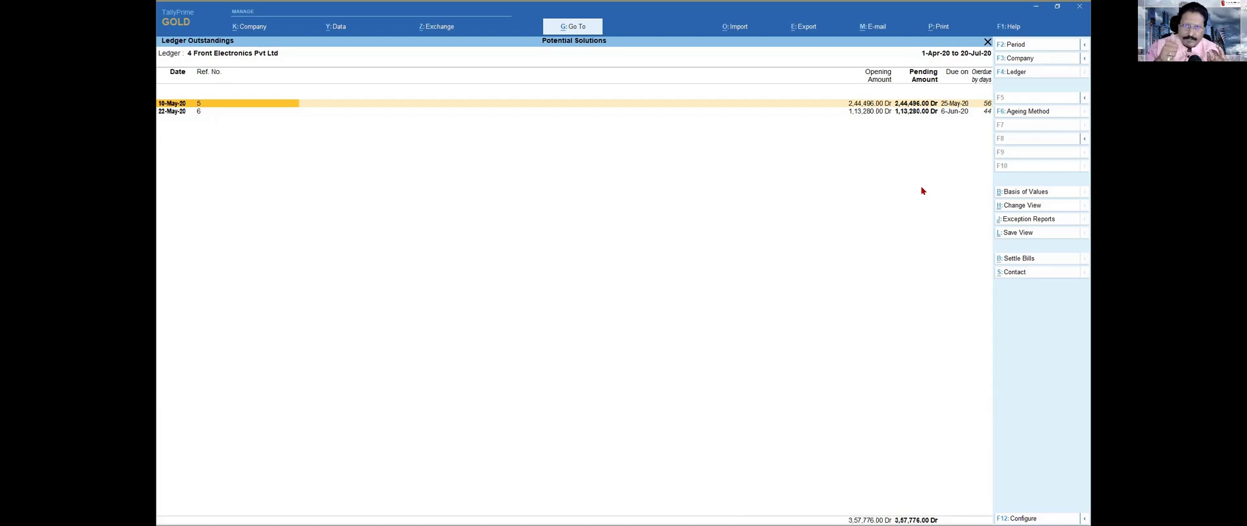
{"action": "key", "text": "ctrl"}
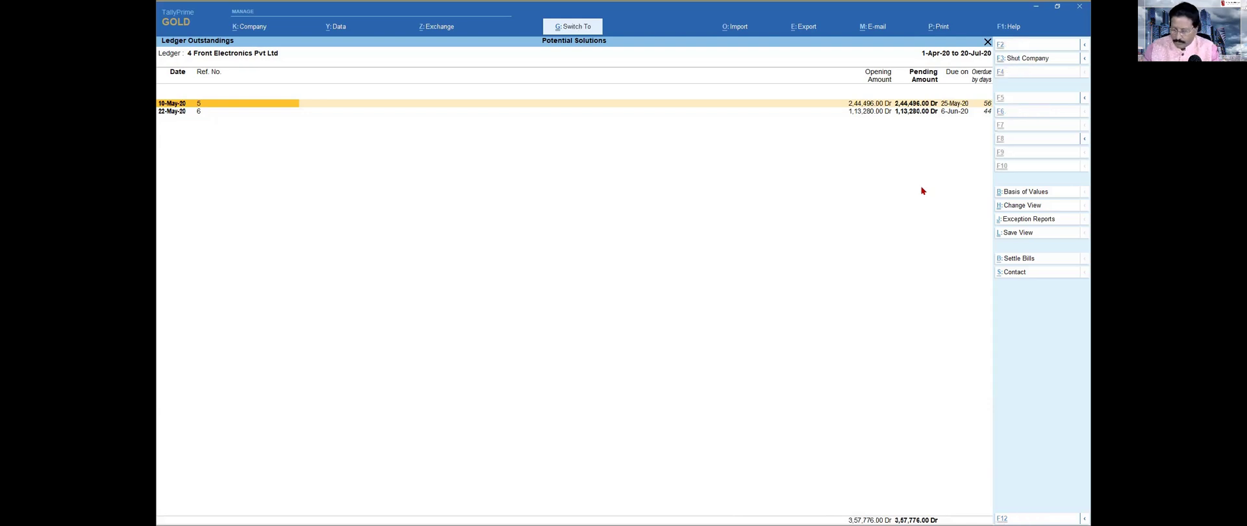
{"action": "key", "text": "ctrl+p"}
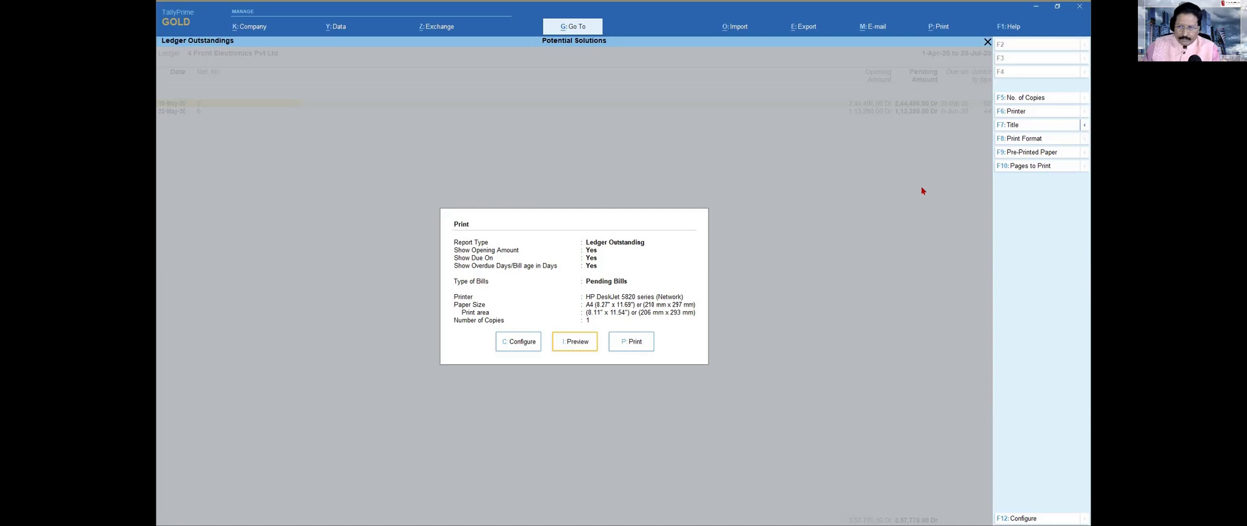
{"action": "key", "text": "Left"}
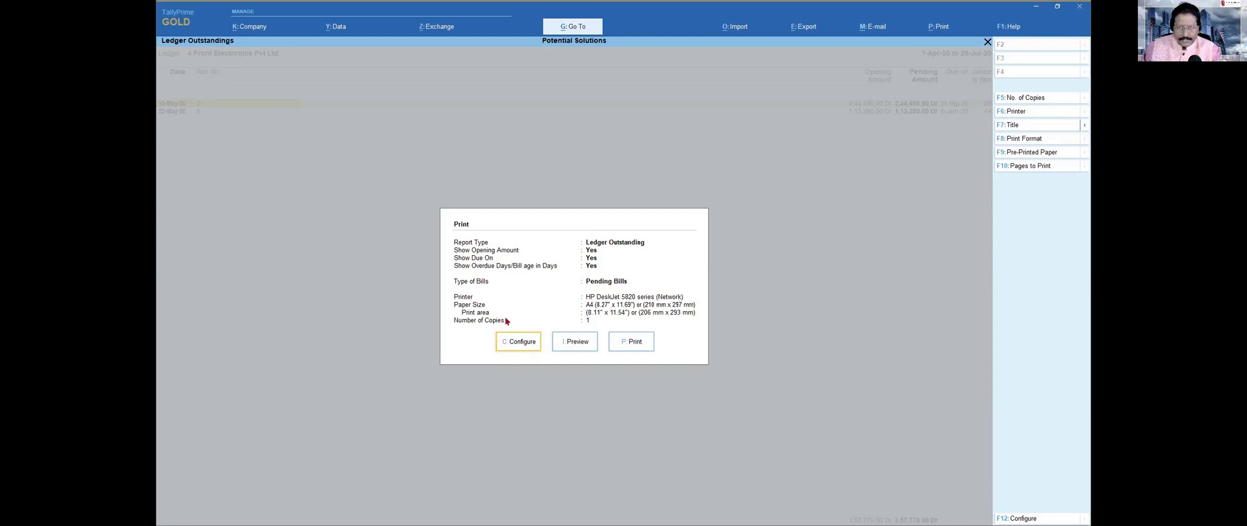
{"action": "key", "text": "Right"}
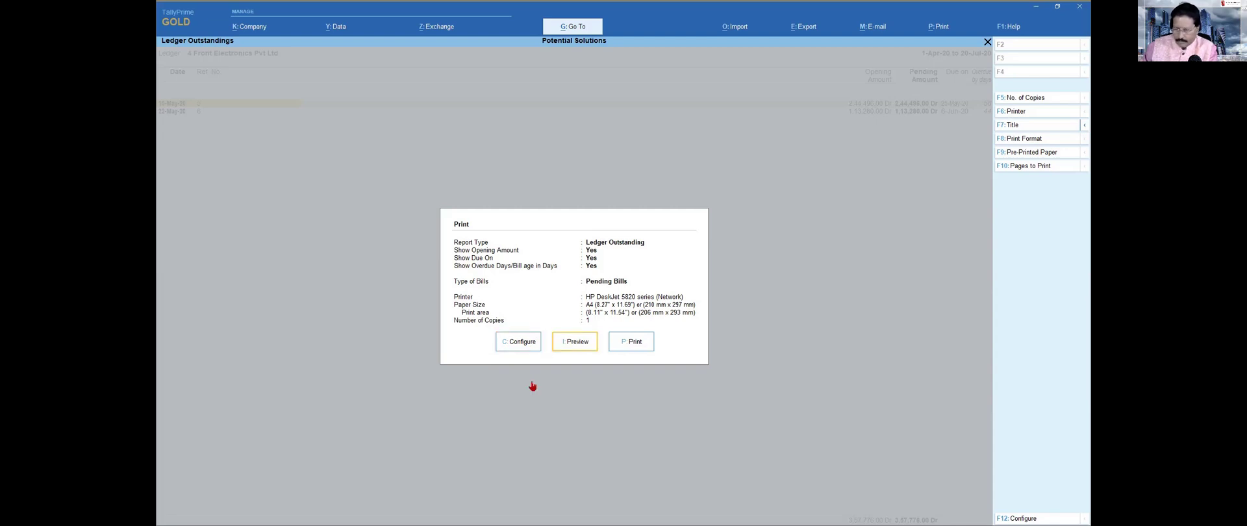
{"action": "key", "text": "Left"}
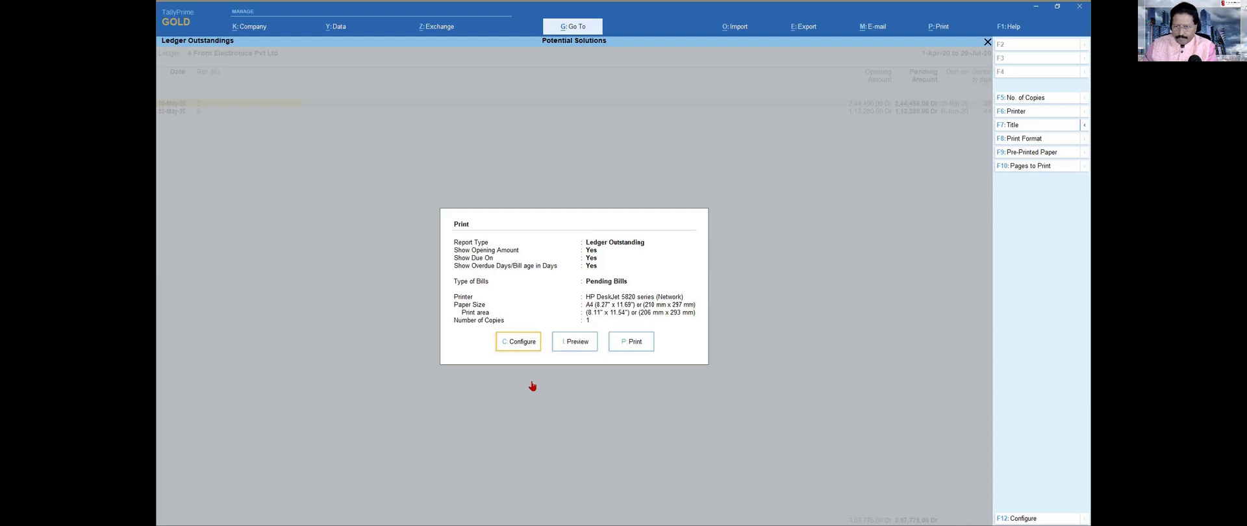
{"action": "key", "text": "c"}
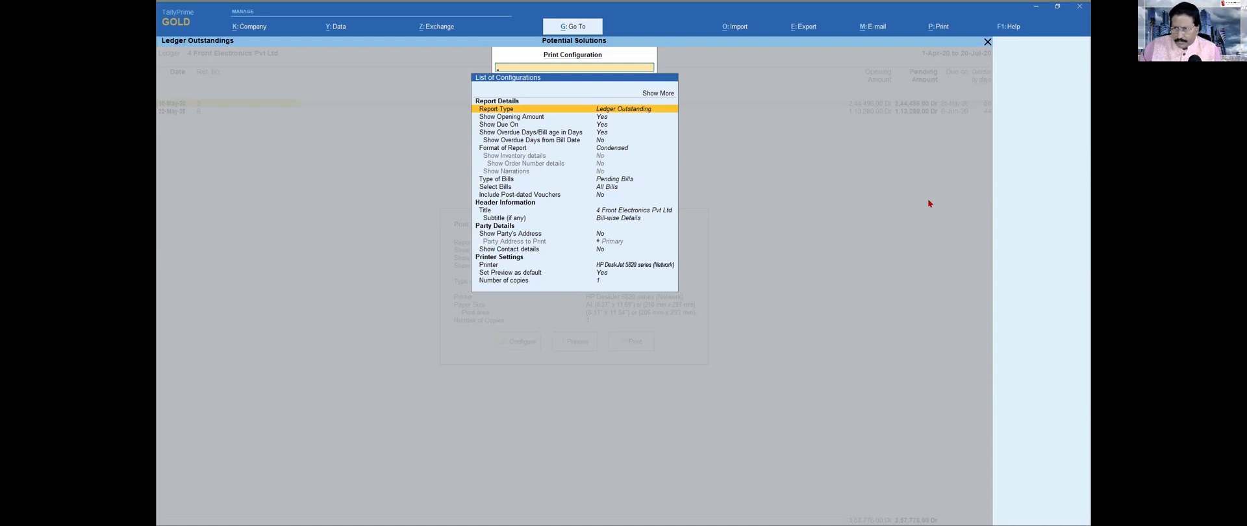
{"action": "key", "text": "Return"}
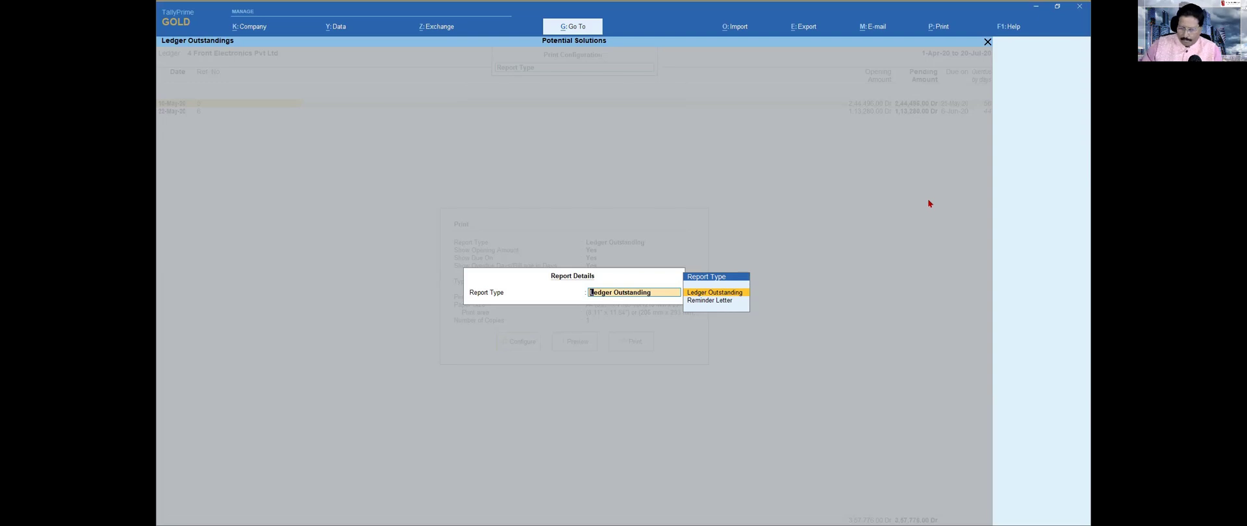
{"action": "key", "text": "Down"}
{"action": "key", "text": "Return"}
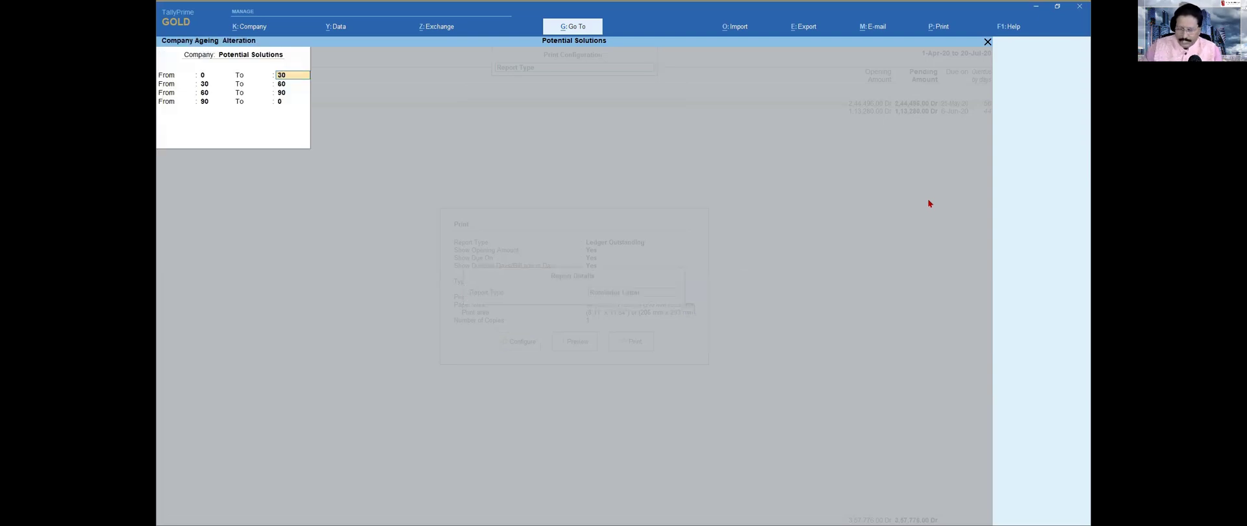
Accept the company ageing periods of 0 to 30, 30 to 60, 60 to 90 and above 90 days
{"action": "key", "text": "Return"}
{"action": "key", "text": "Return"}
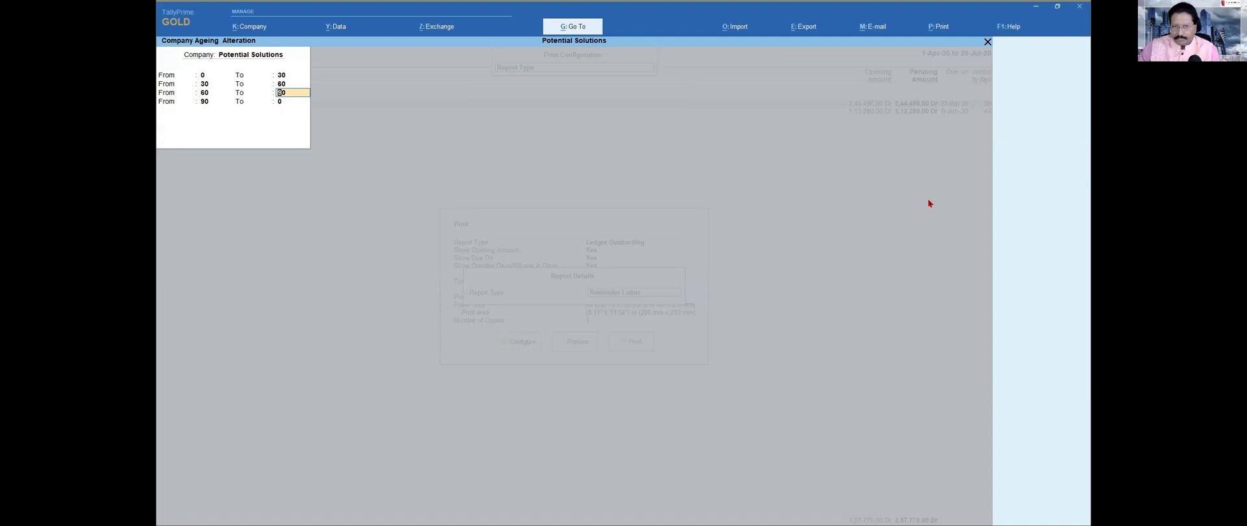
{"action": "key", "text": "Return"}
{"action": "key", "text": "Return"}
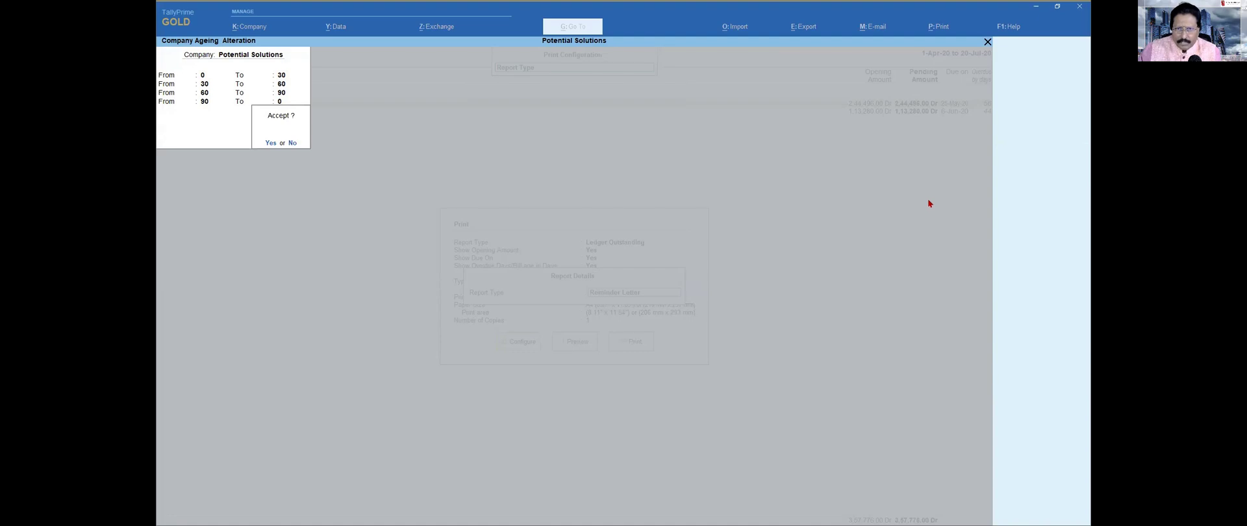
{"action": "key", "text": "Return"}
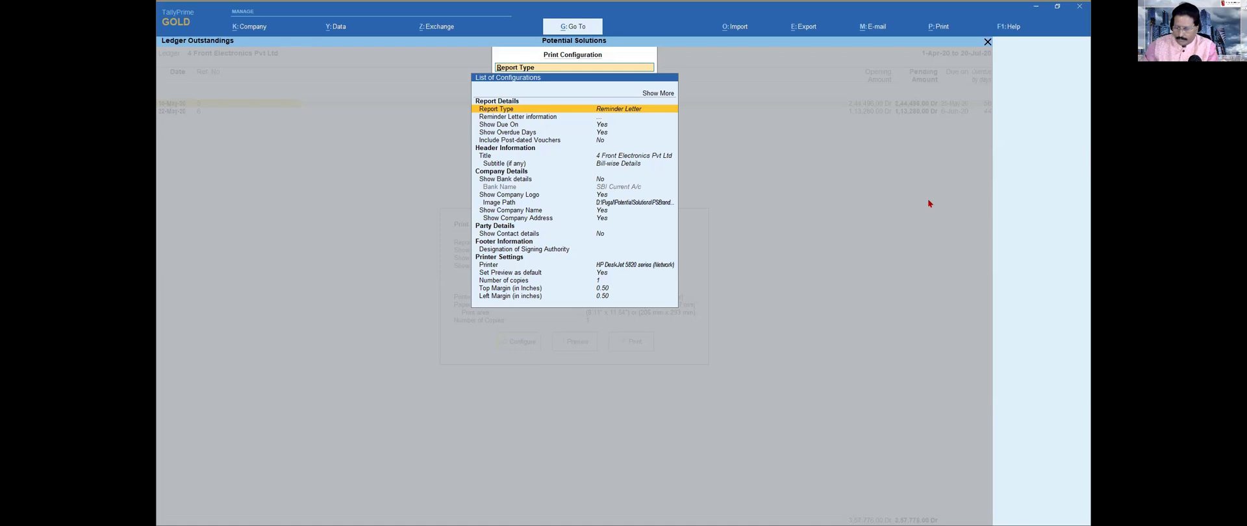
Review the reminder letter's first and second paragraph texts, keep them, and leave the print configuration
{"action": "key", "text": "Down"}
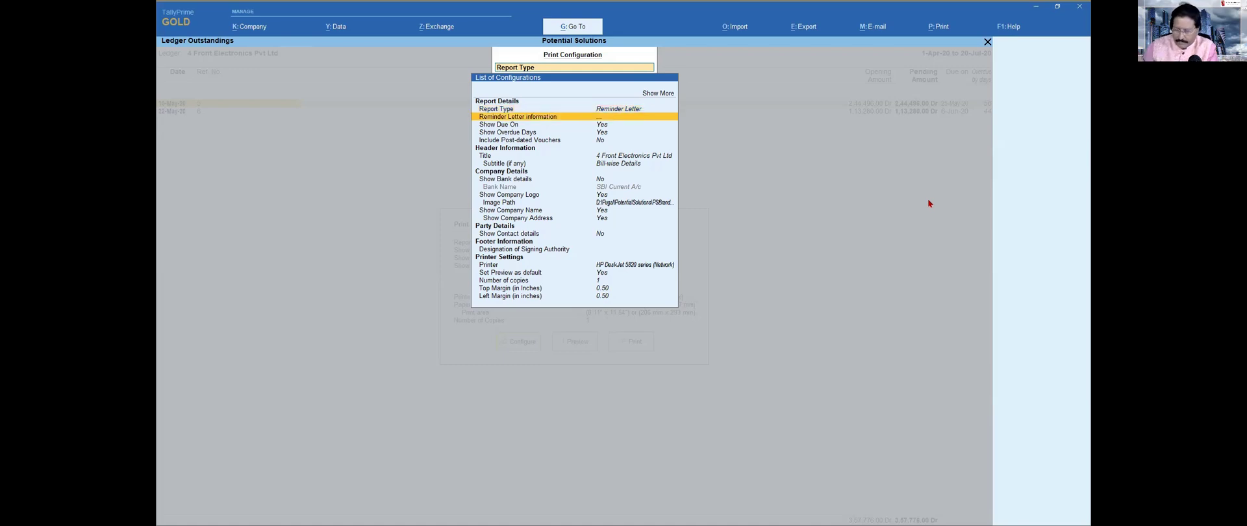
{"action": "key", "text": "Return"}
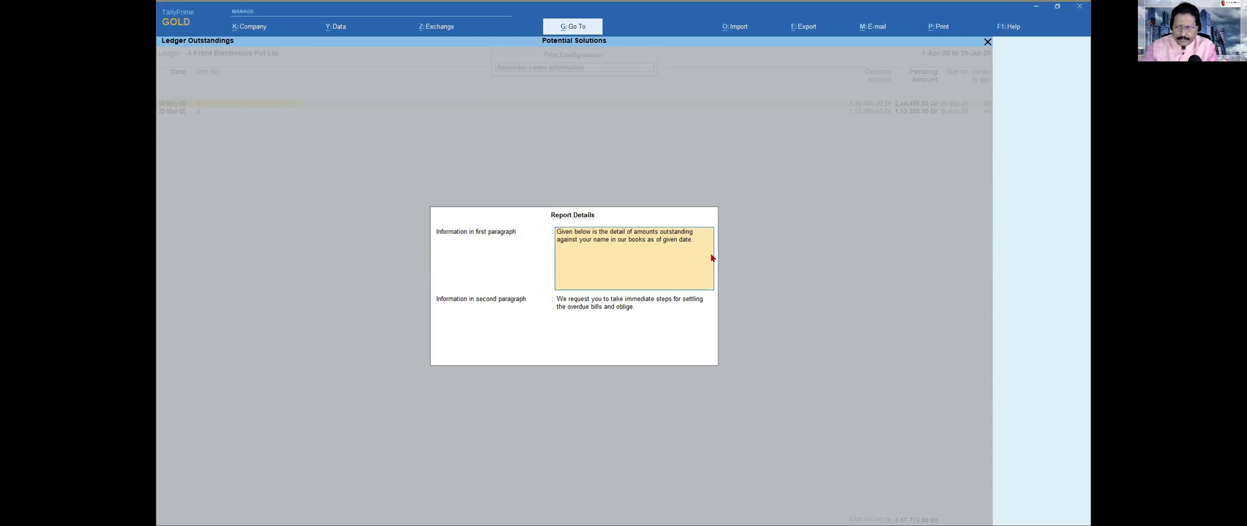
{"action": "key", "text": "Return"}
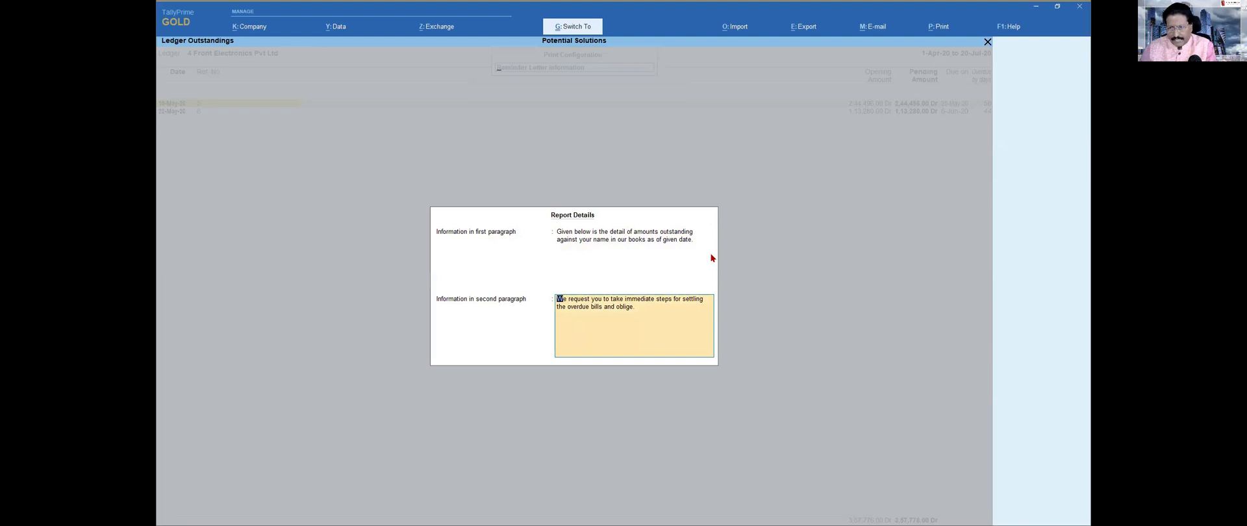
{"action": "key", "text": "Return"}
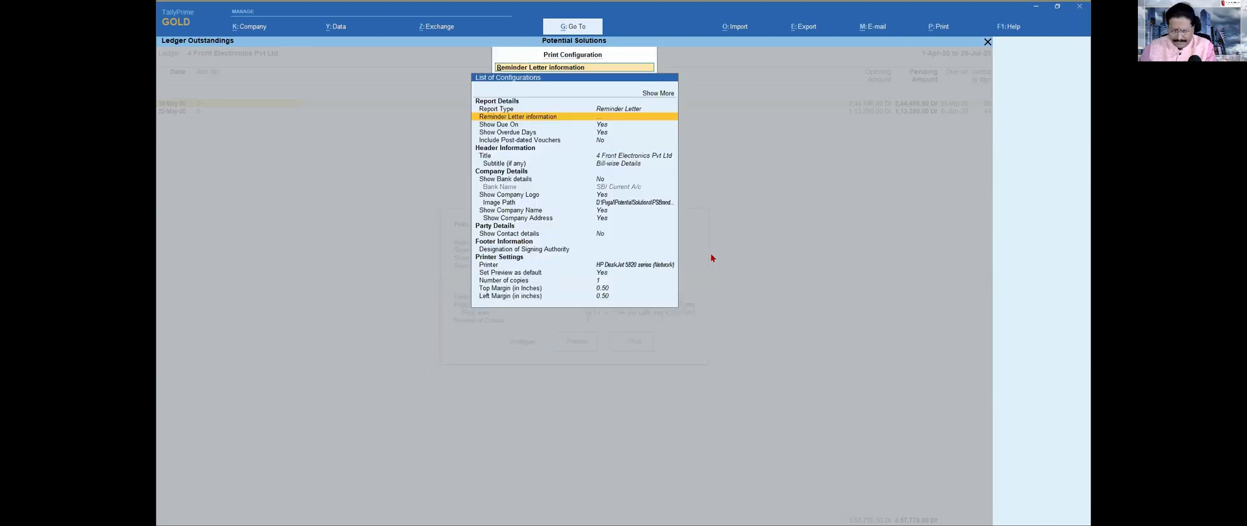
{"action": "key", "text": "Escape"}
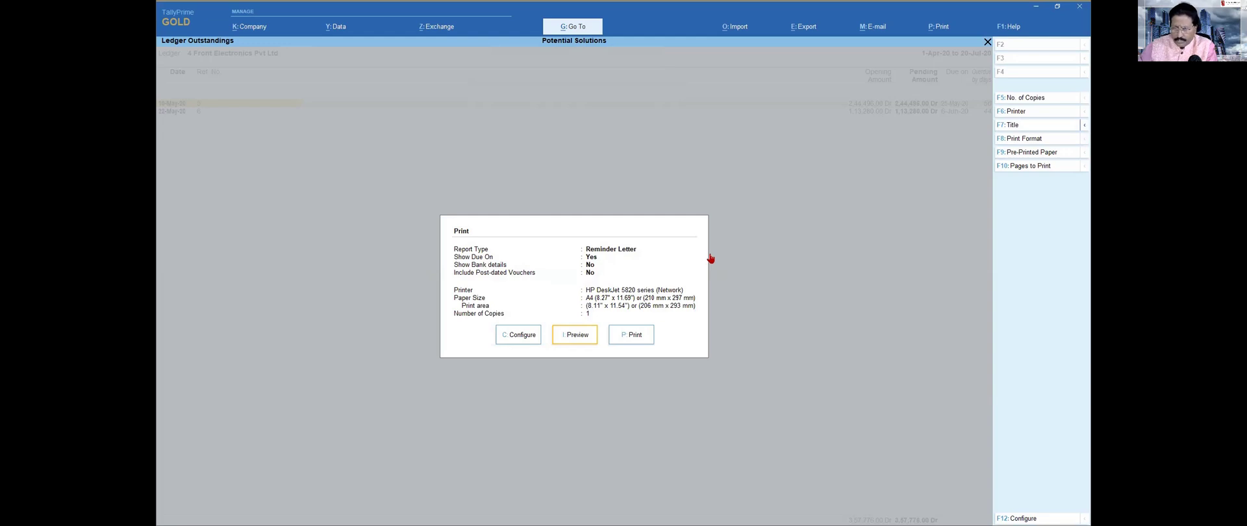
Preview the reminder letter, enlarge it to check its contents, and return to the ledger outstandings report
{"action": "key", "text": "i"}
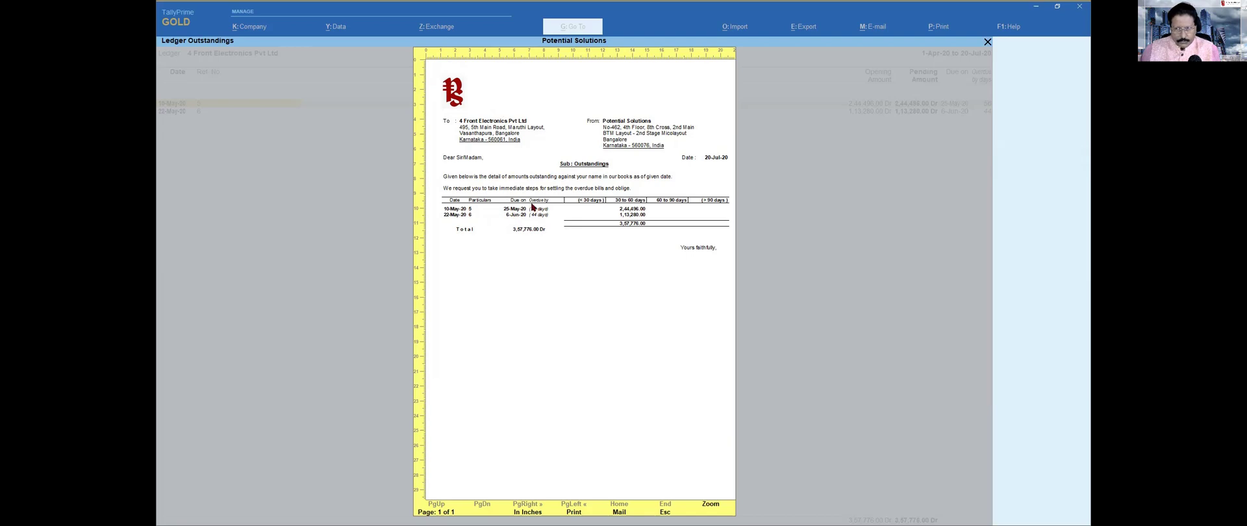
{"action": "left_click", "coordinate": [711, 507]}
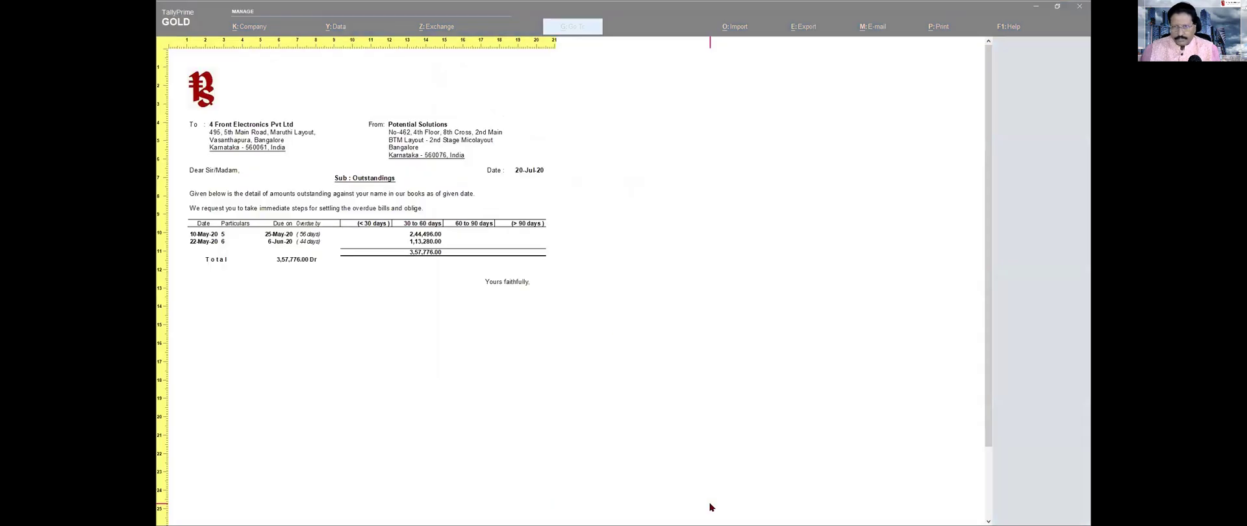
{"action": "left_click", "coordinate": [390, 300]}
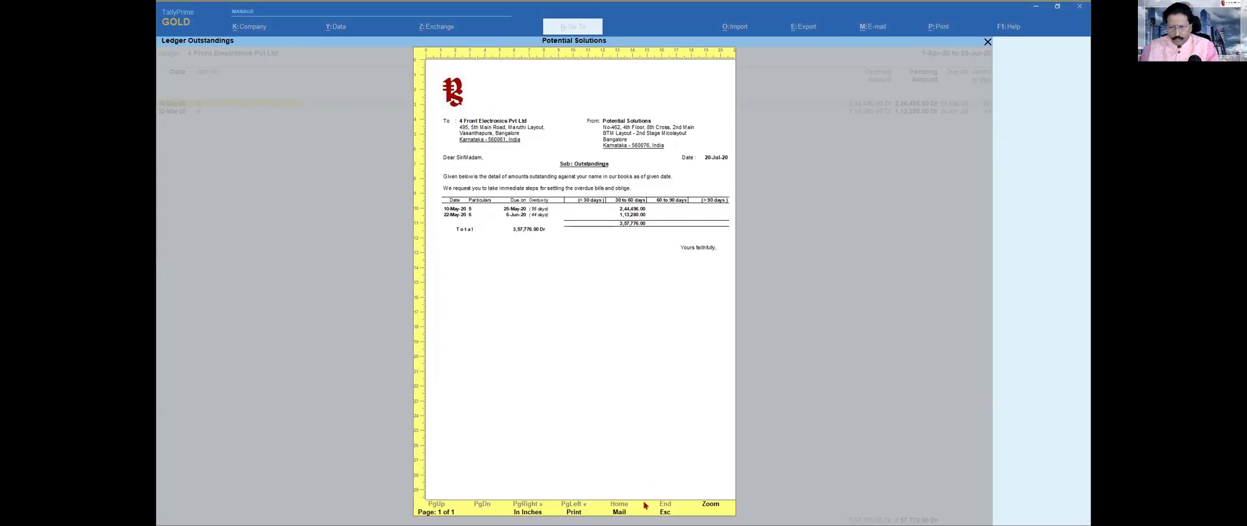
{"action": "left_click", "coordinate": [714, 505]}
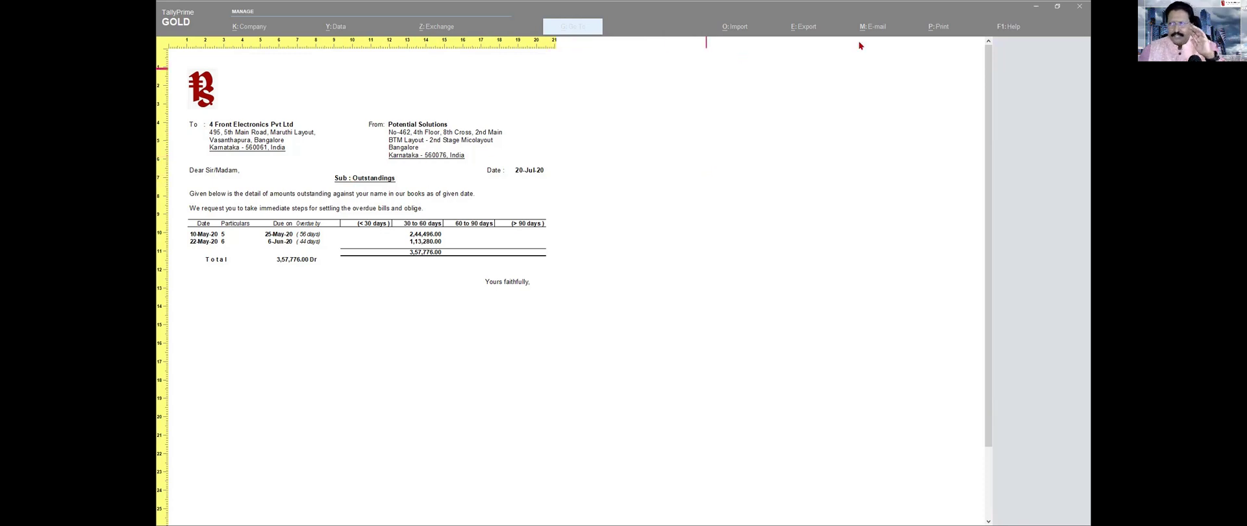
{"action": "left_click", "coordinate": [524, 208]}
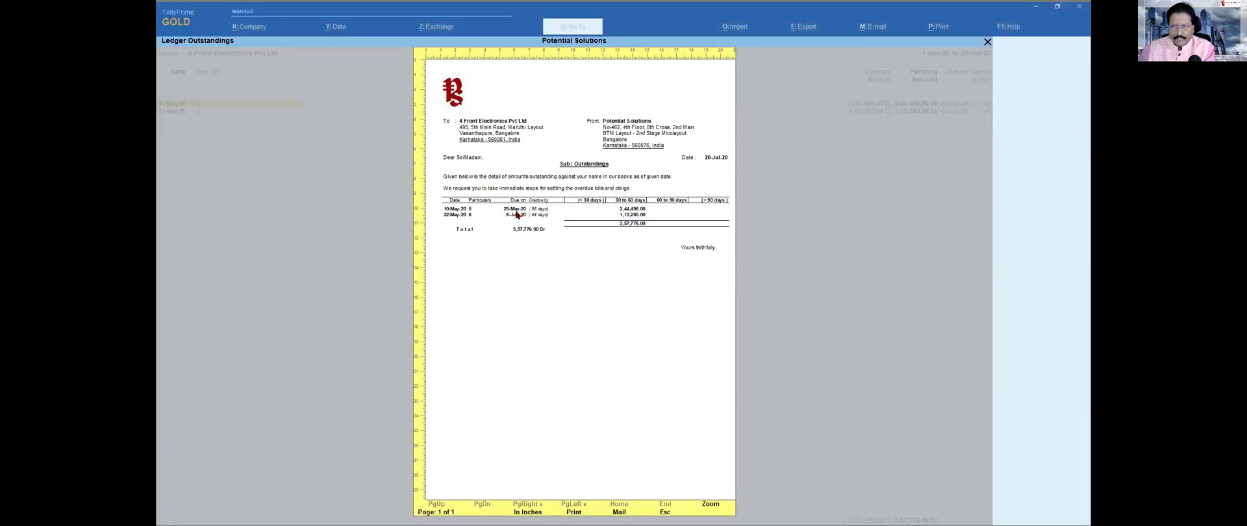
{"action": "key", "text": "Escape"}
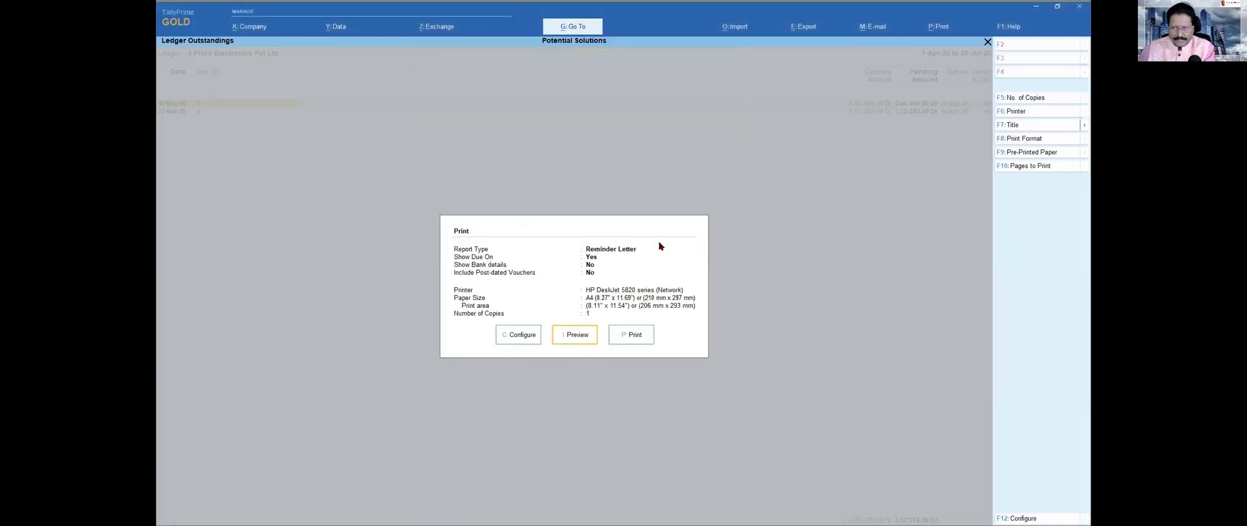
{"action": "key", "text": "Escape"}
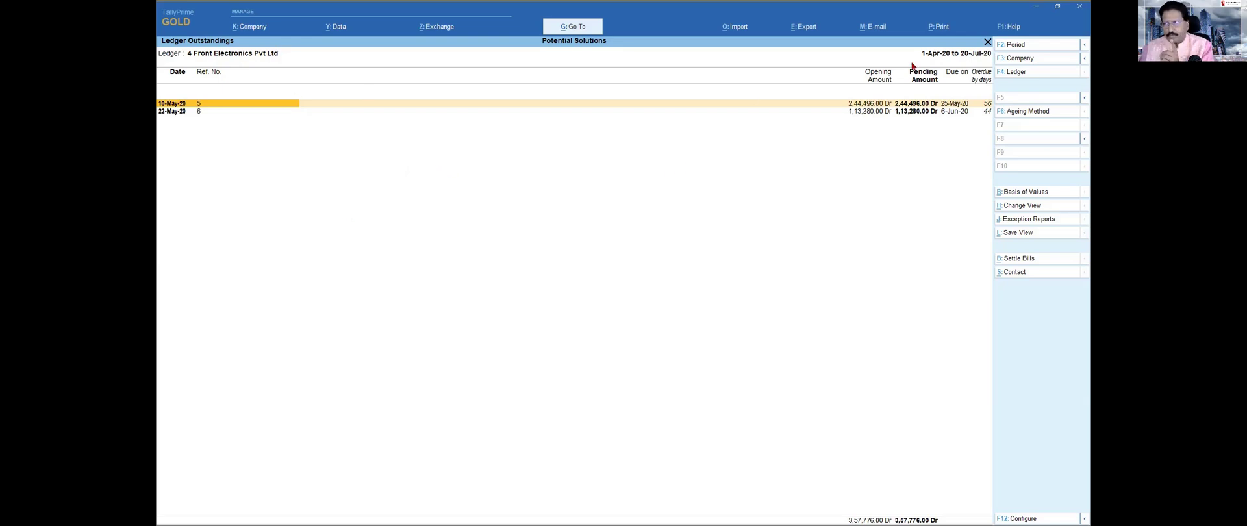
Change the view of the ledger outstandings report to Voucher Details
{"action": "left_click", "coordinate": [1018, 205]}
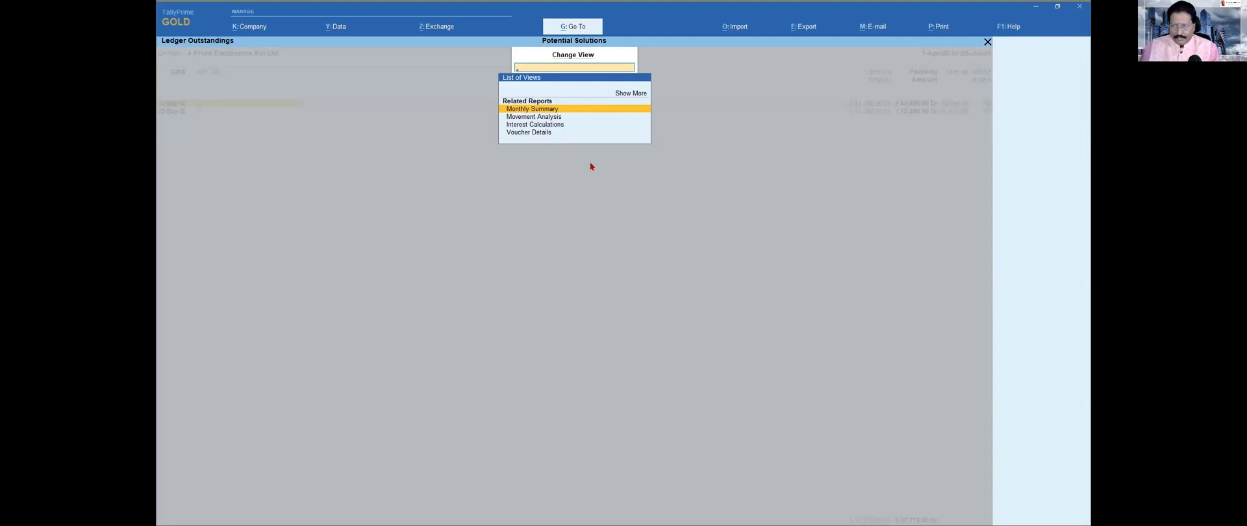
{"action": "key", "text": "Down"}
{"action": "key", "text": "Down"}
{"action": "key", "text": "Down"}
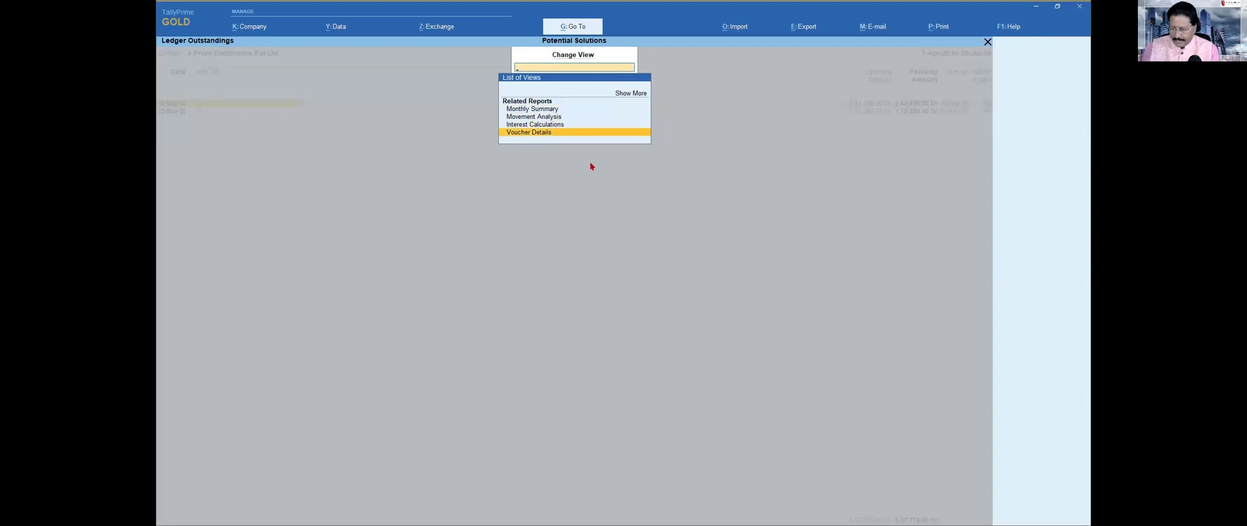
{"action": "key", "text": "Return"}
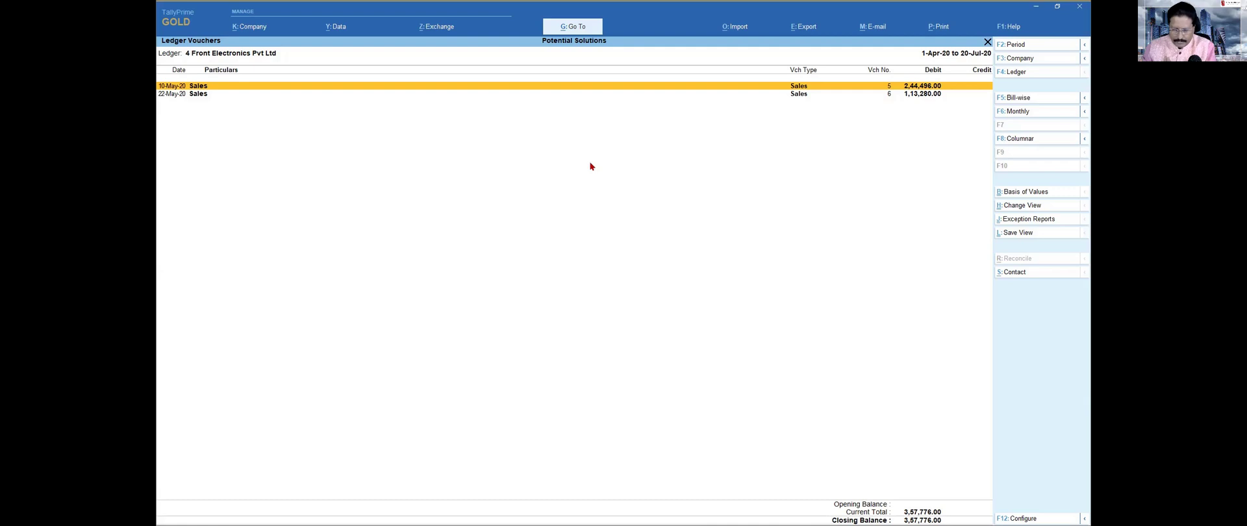
Set the print report type of the ledger vouchers report to Confirmation of Accounts
{"action": "key", "text": "ctrl"}
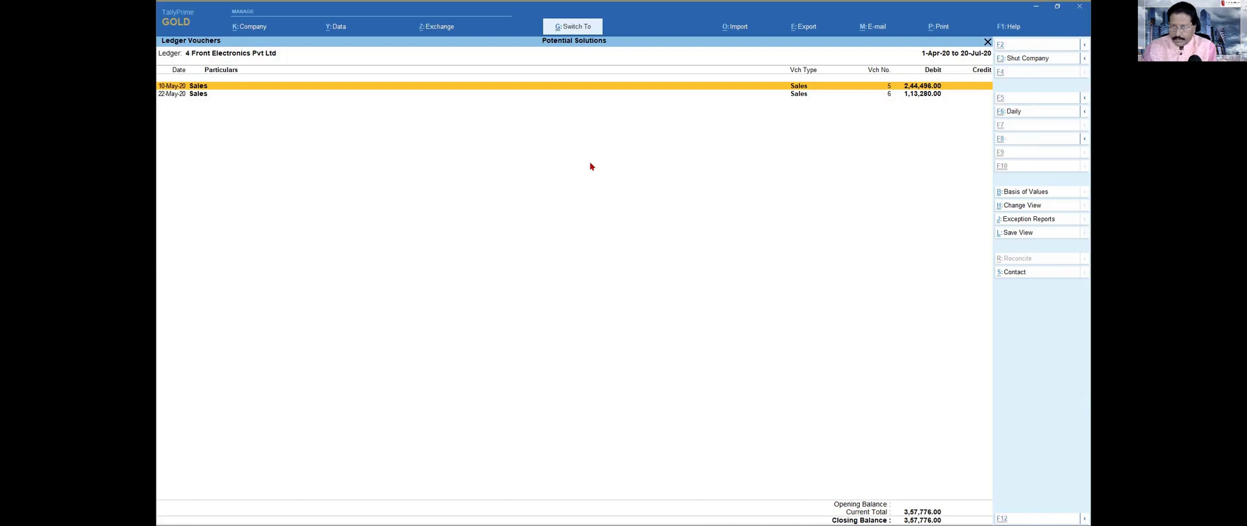
{"action": "key", "text": "ctrl+p"}
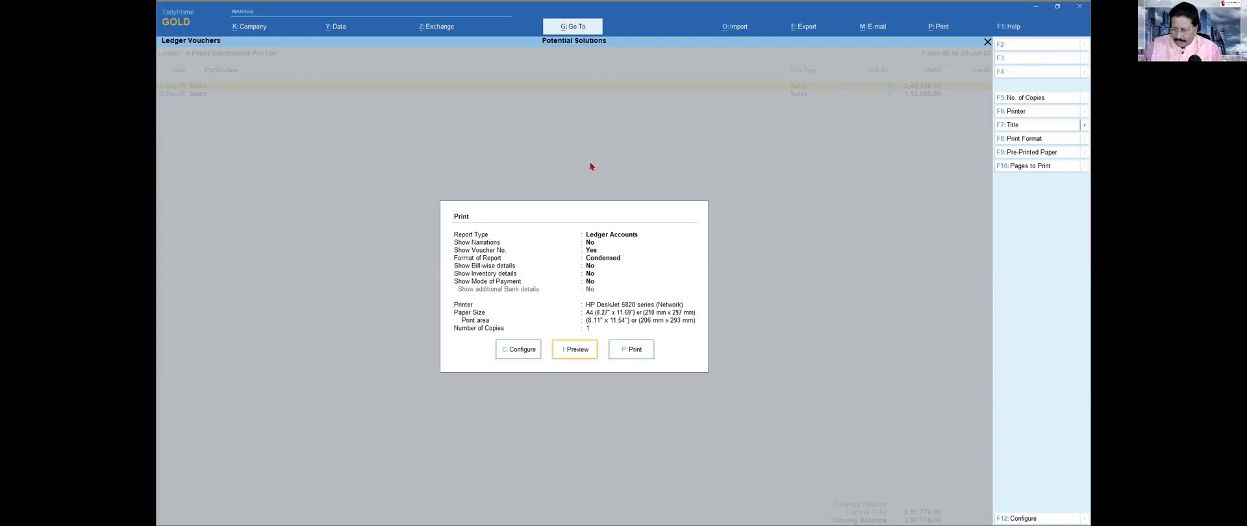
{"action": "key", "text": "Left"}
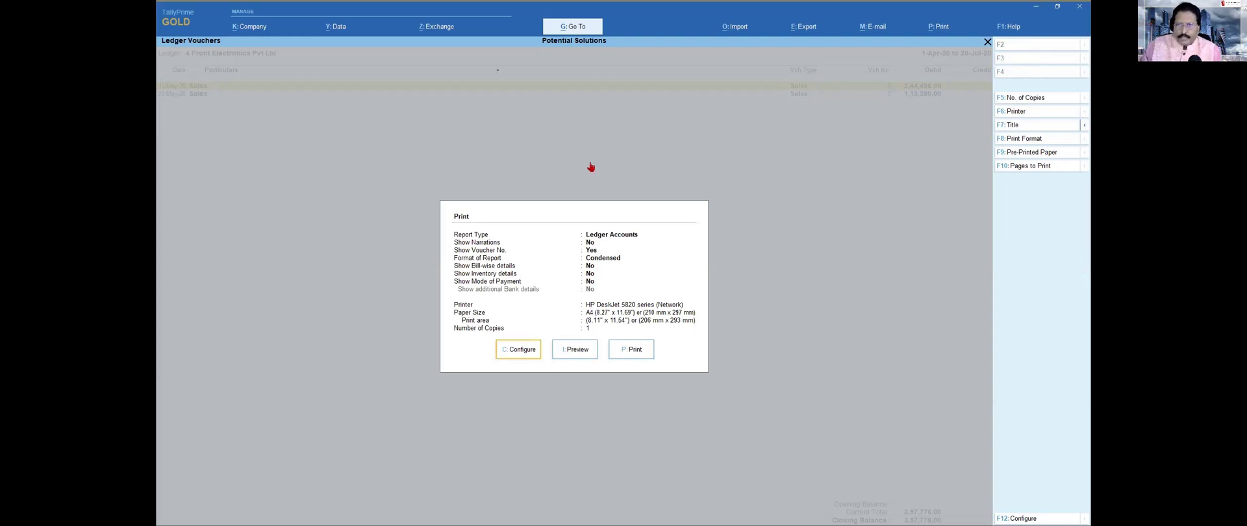
{"action": "key", "text": "Return"}
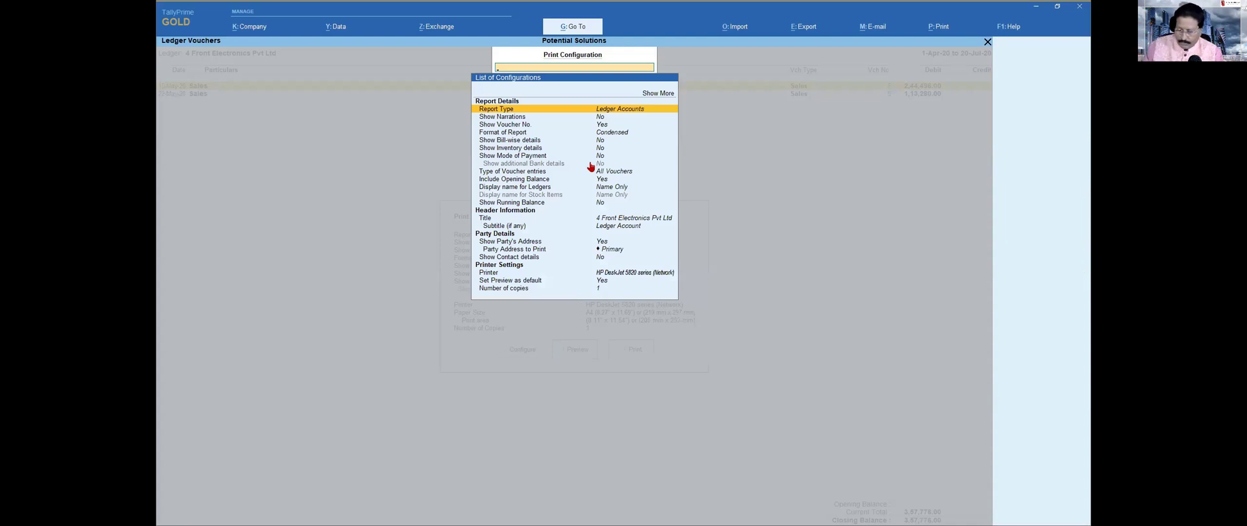
{"action": "key", "text": "Return"}
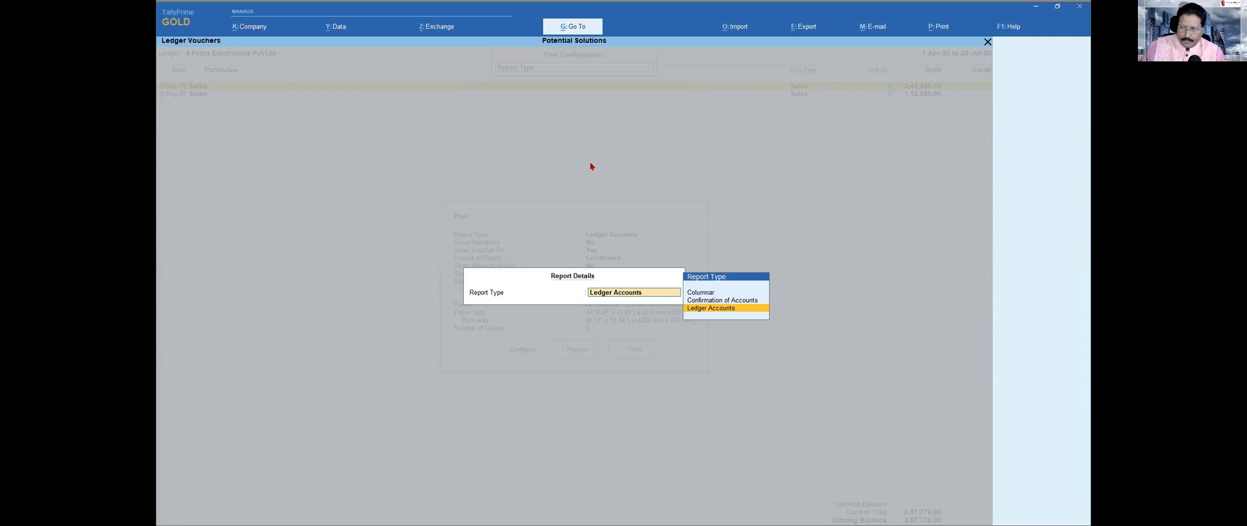
{"action": "key", "text": "Up"}
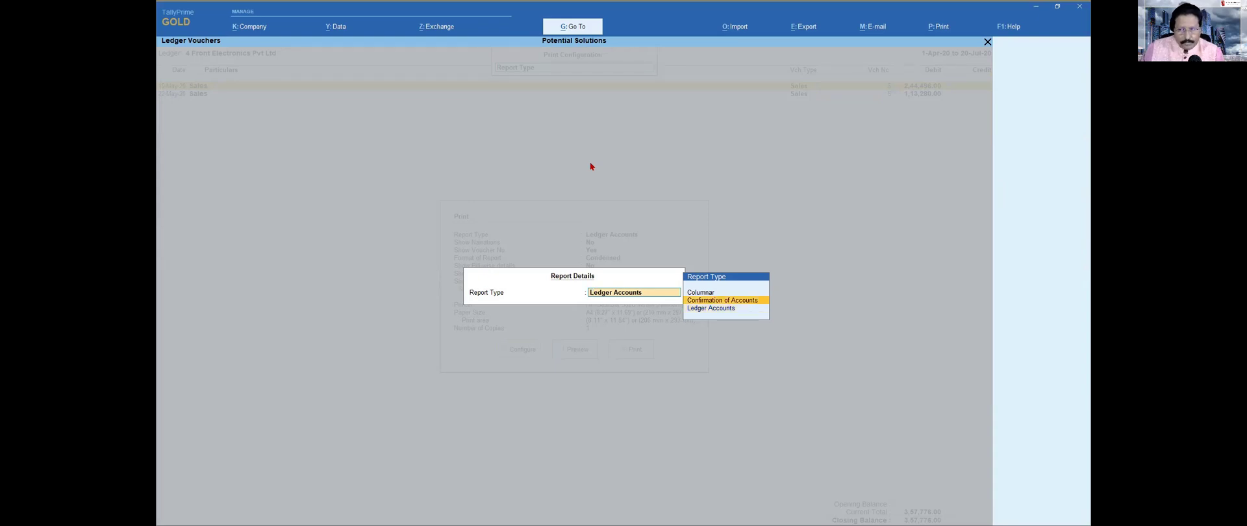
{"action": "key", "text": "Return"}
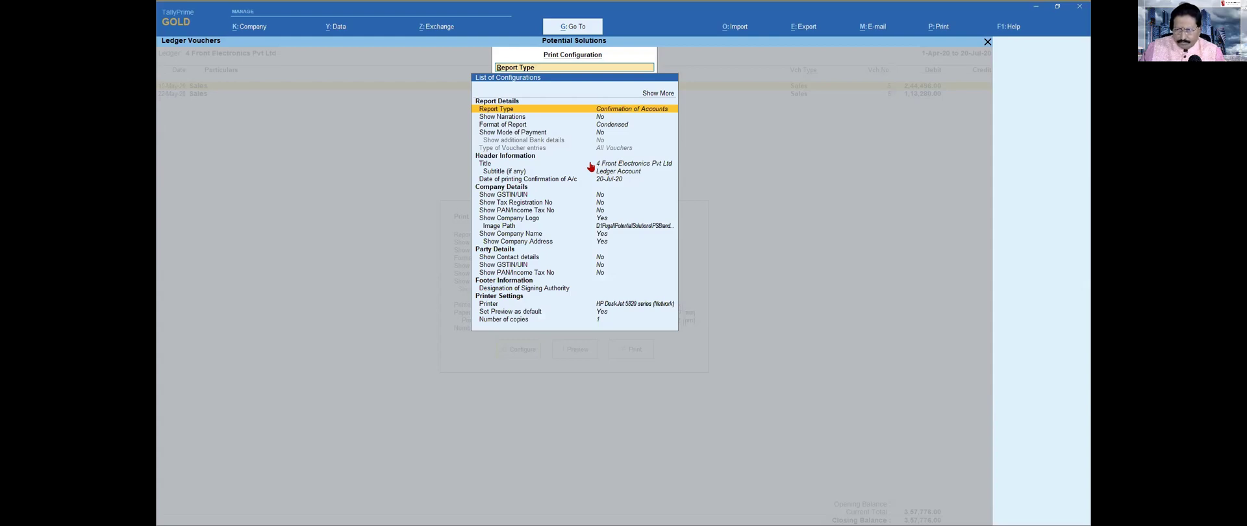
Show the additional print settings, review the confirmation statement's subject, paragraph texts and sign-off, keep them, and leave the print configuration
{"action": "key", "text": "Down"}
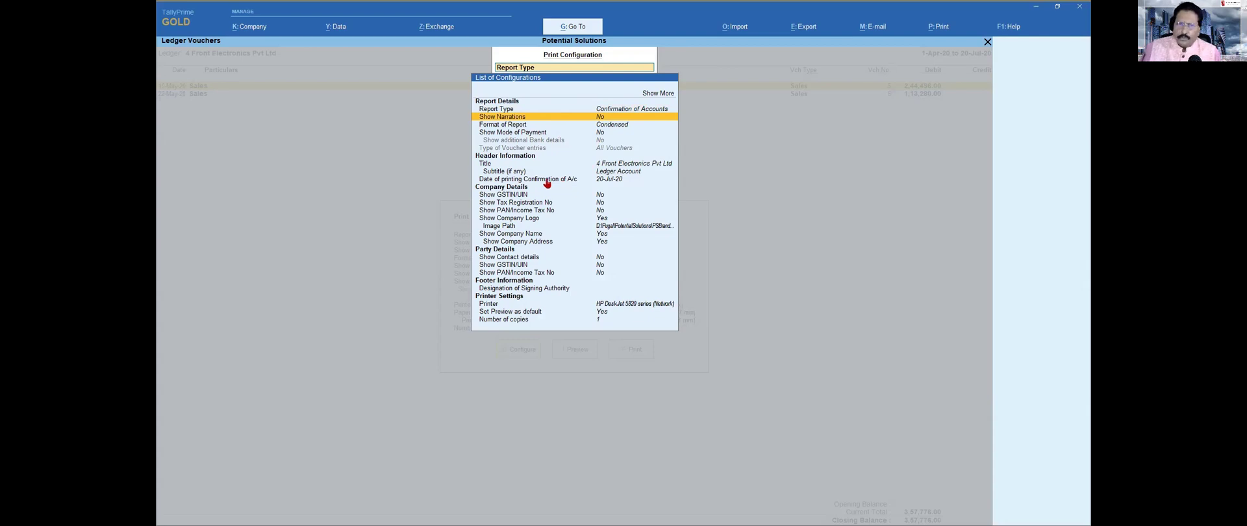
{"action": "left_click", "coordinate": [661, 94]}
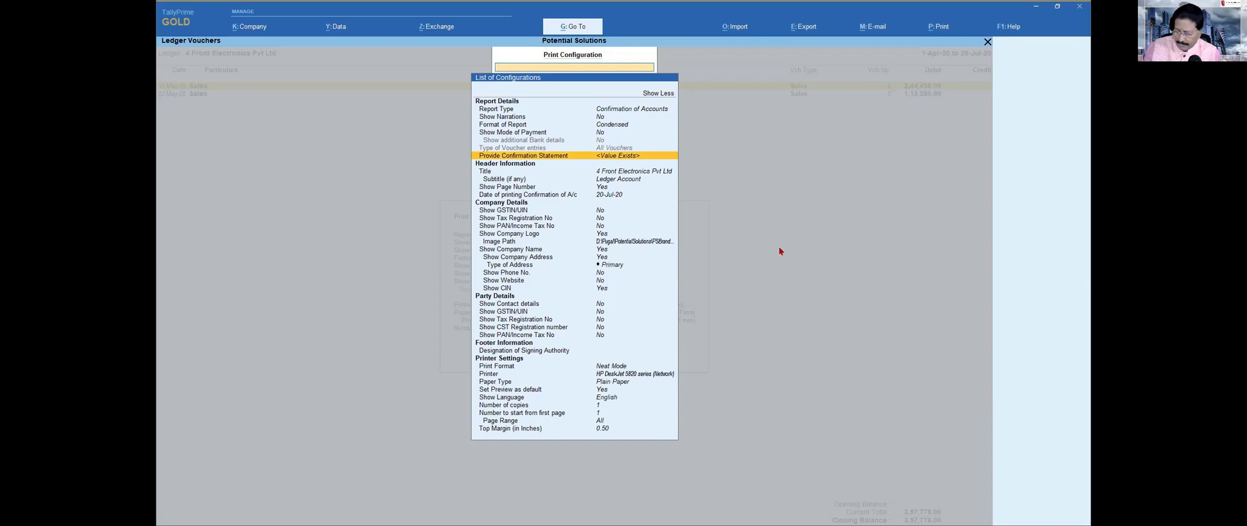
{"action": "key", "text": "Return"}
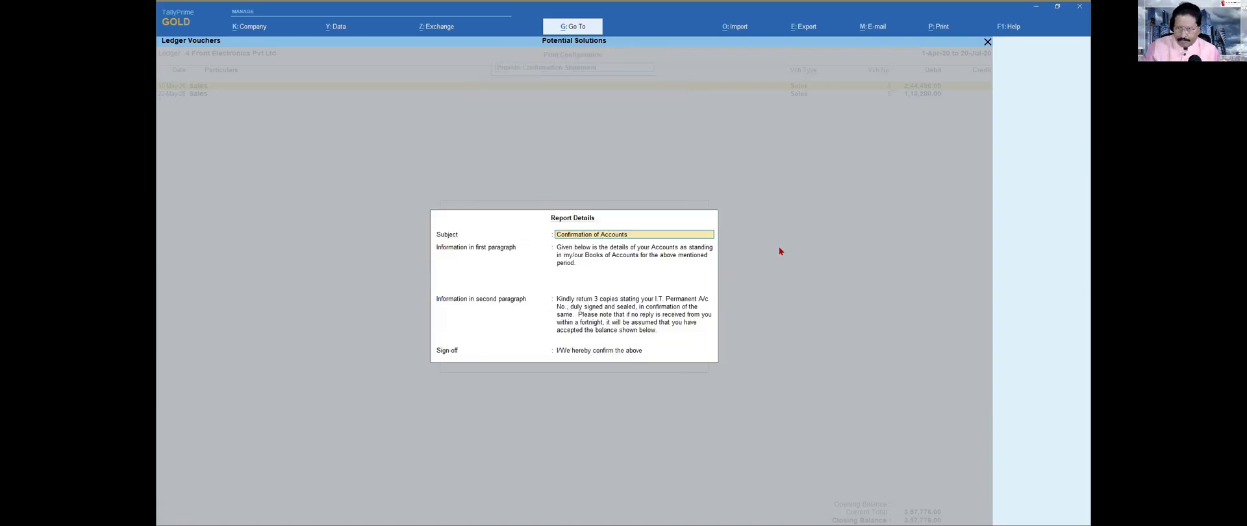
{"action": "key", "text": "Return"}
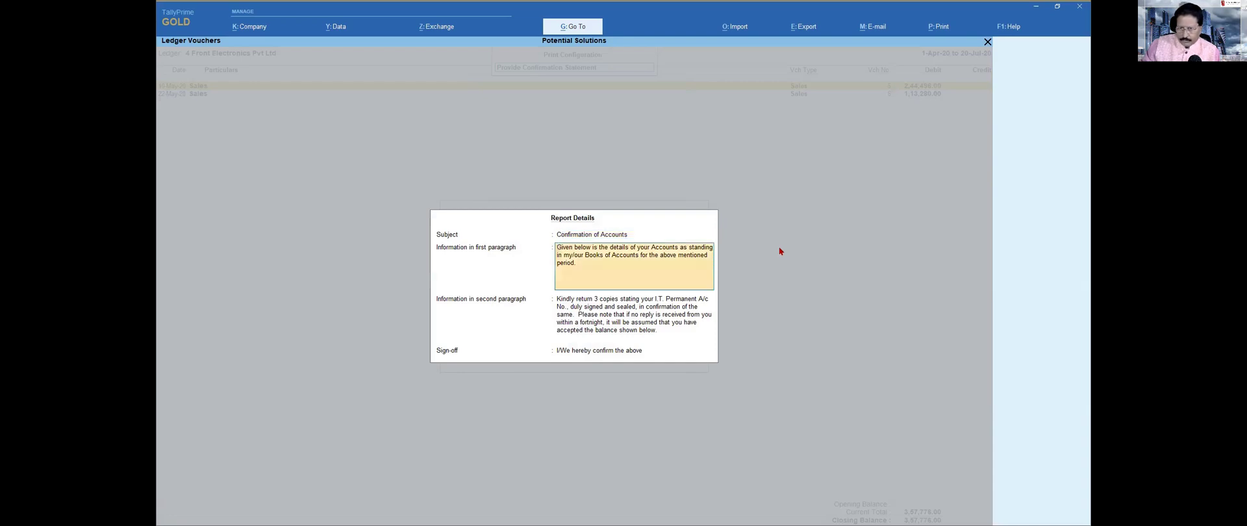
{"action": "key", "text": "Return"}
{"action": "key", "text": "Return"}
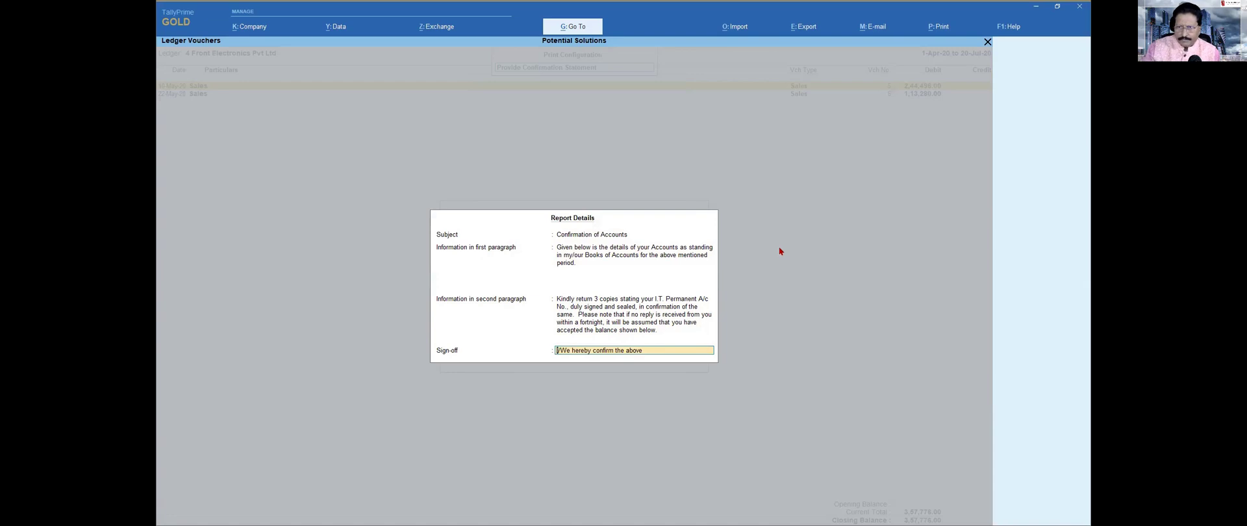
{"action": "key", "text": "Return"}
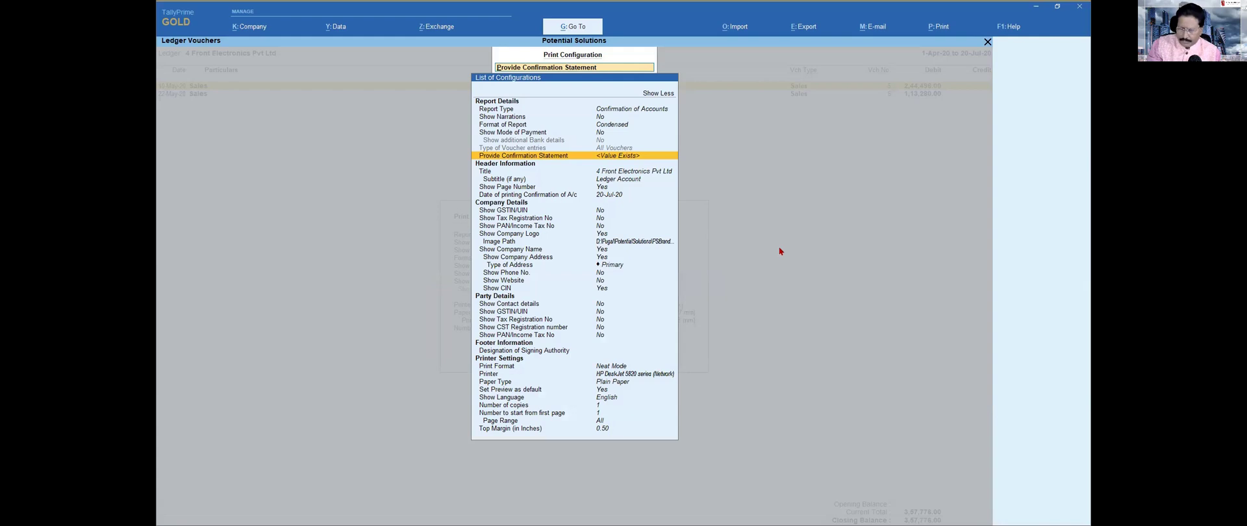
{"action": "key", "text": "Escape"}
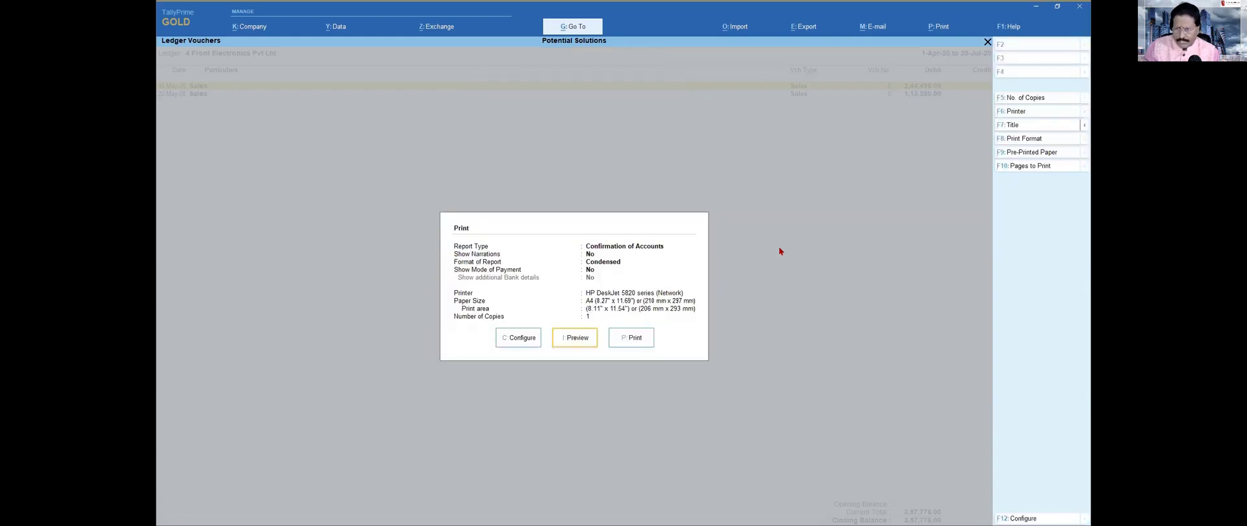
Preview the confirmation of accounts, enlarge it to check its contents, and return to the ledger vouchers report
{"action": "key", "text": "Return"}
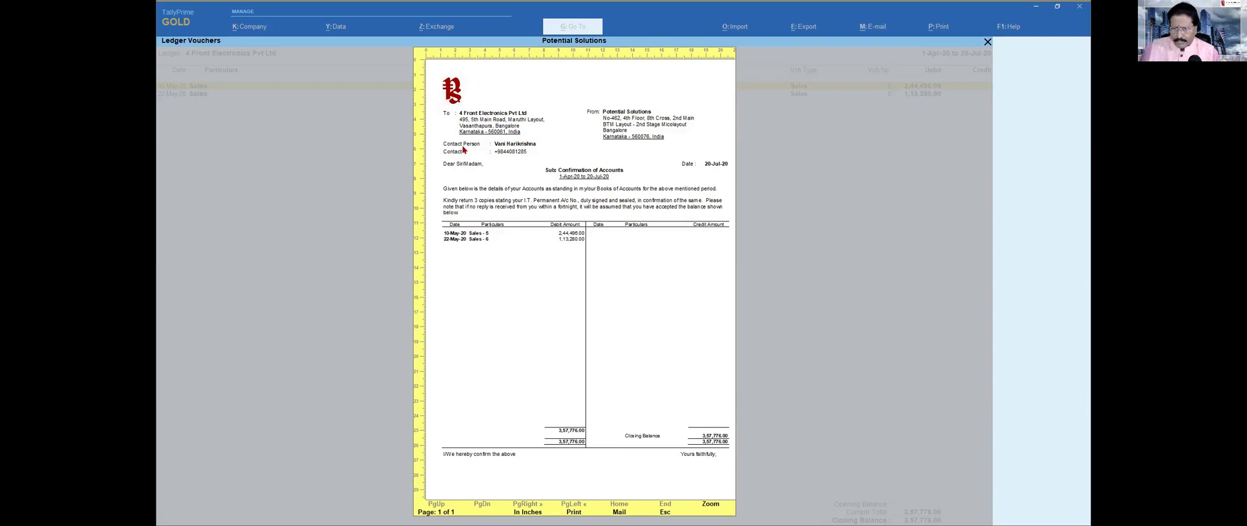
{"action": "left_click", "coordinate": [712, 505]}
{"action": "scroll", "coordinate": [610, 217], "scroll_direction": "down", "scroll_amount": 2}
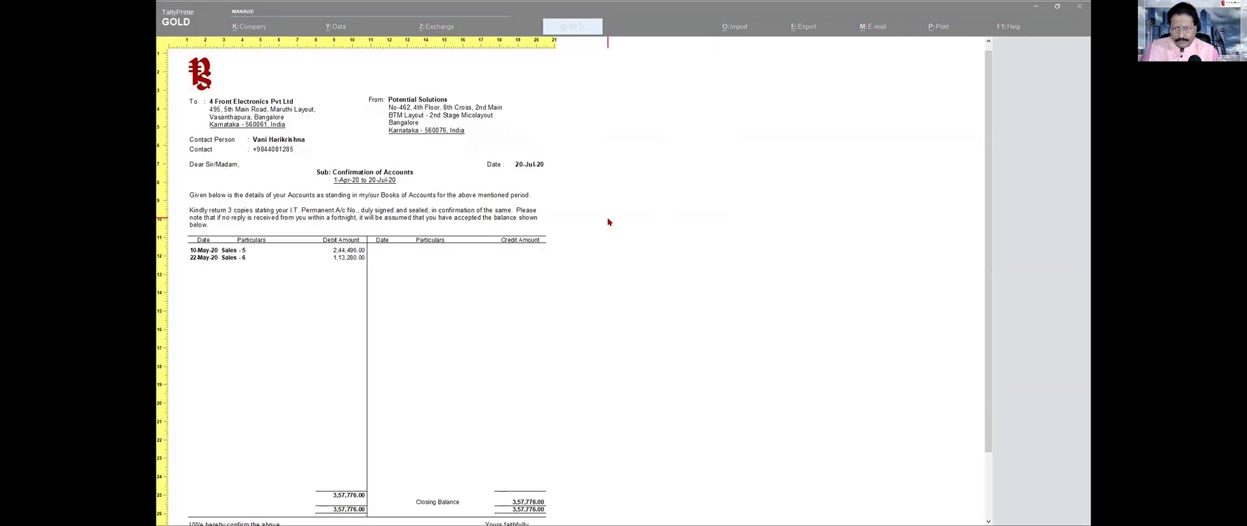
{"action": "scroll", "coordinate": [625, 227], "scroll_direction": "down", "scroll_amount": 1}
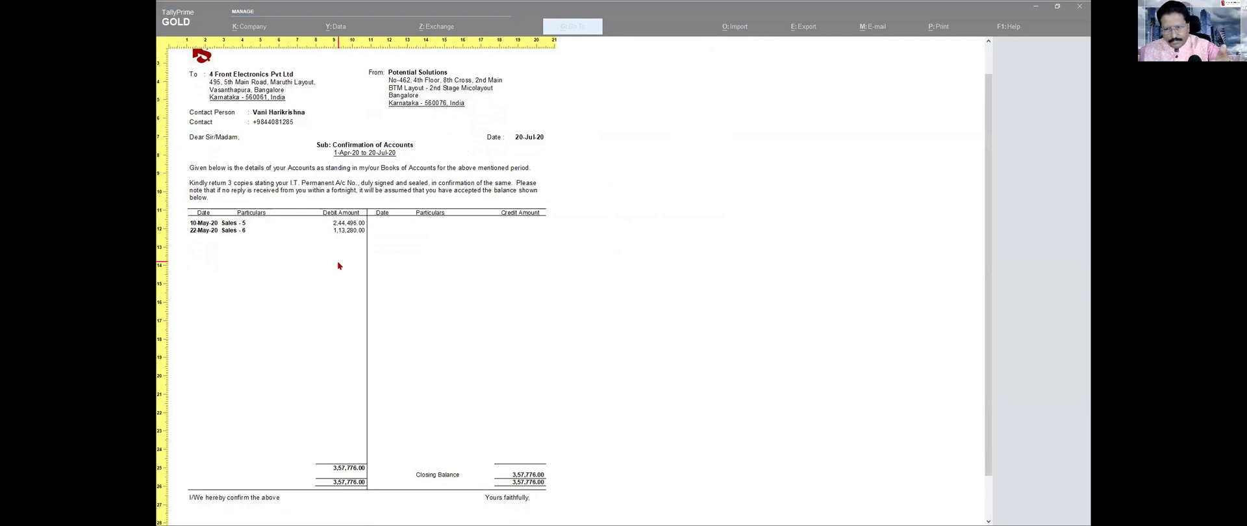
{"action": "scroll", "coordinate": [545, 313], "scroll_direction": "up", "scroll_amount": 1}
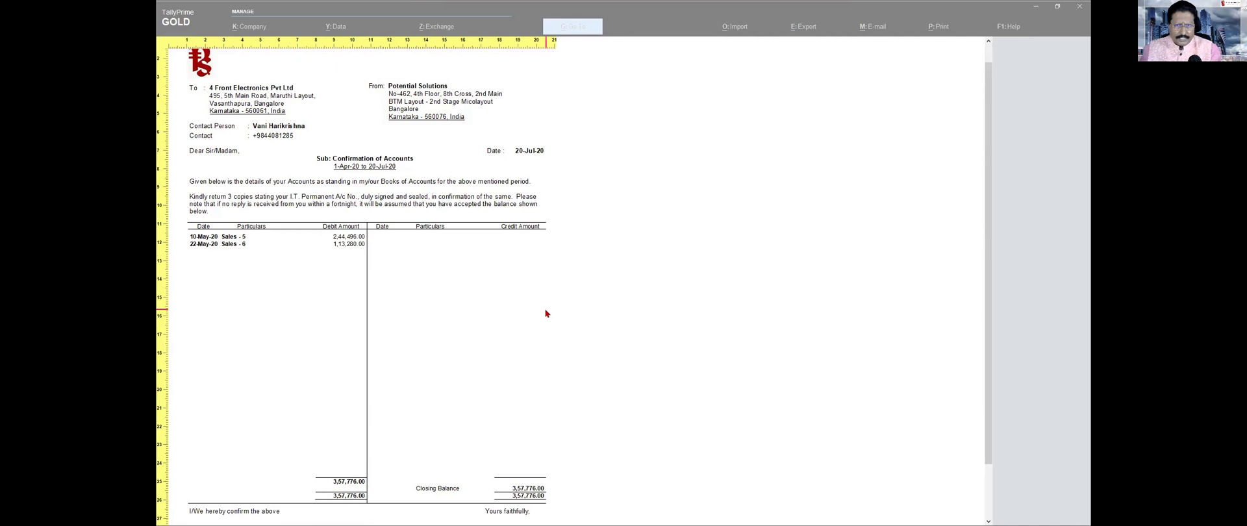
{"action": "scroll", "coordinate": [541, 309], "scroll_direction": "down", "scroll_amount": 1}
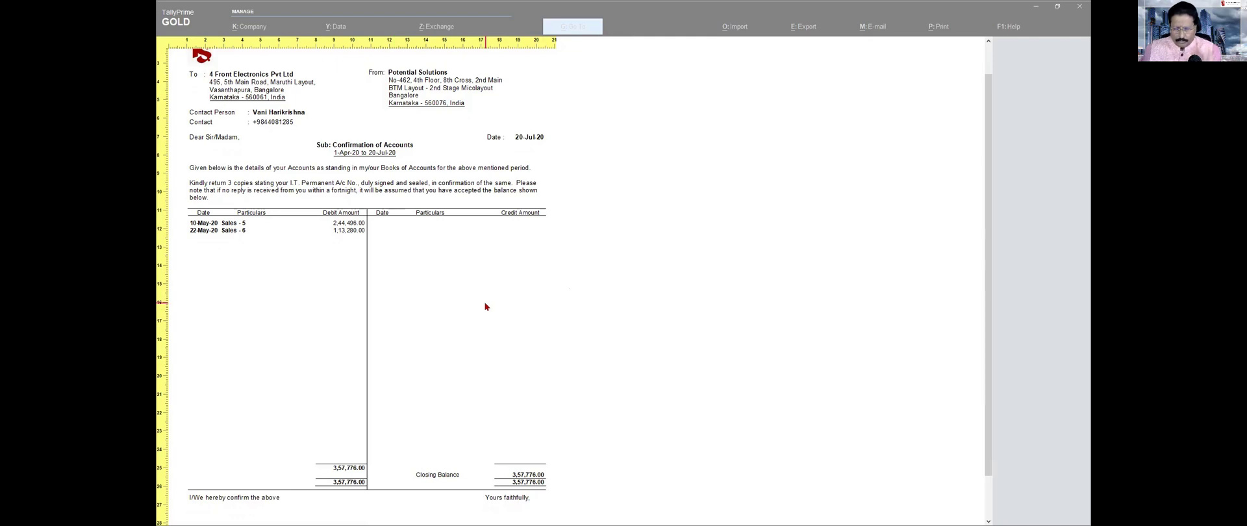
{"action": "key", "text": "Escape"}
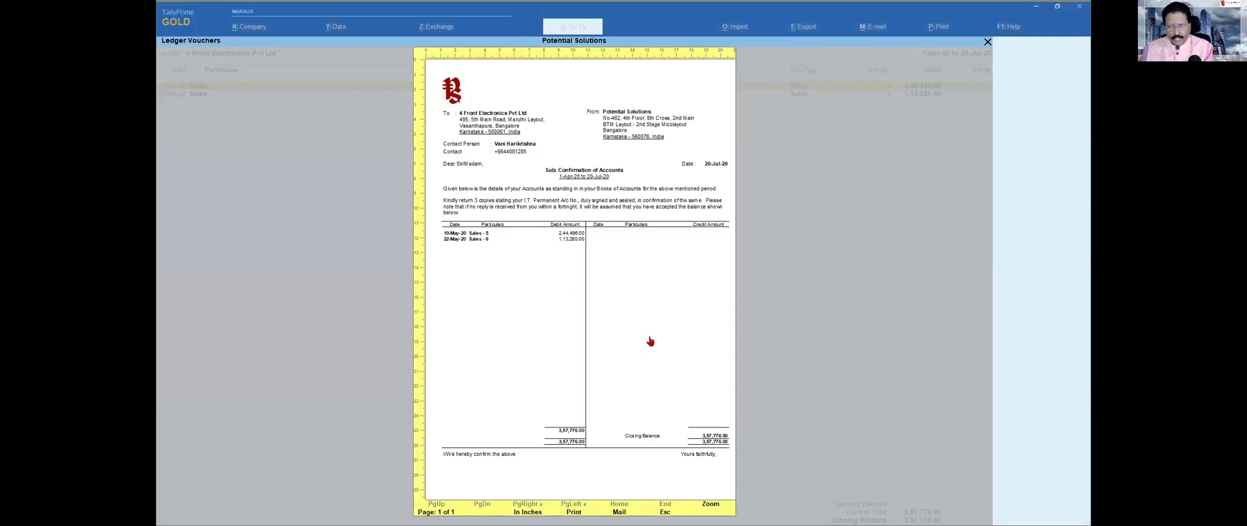
{"action": "key", "text": "Escape"}
{"action": "key", "text": "Escape"}
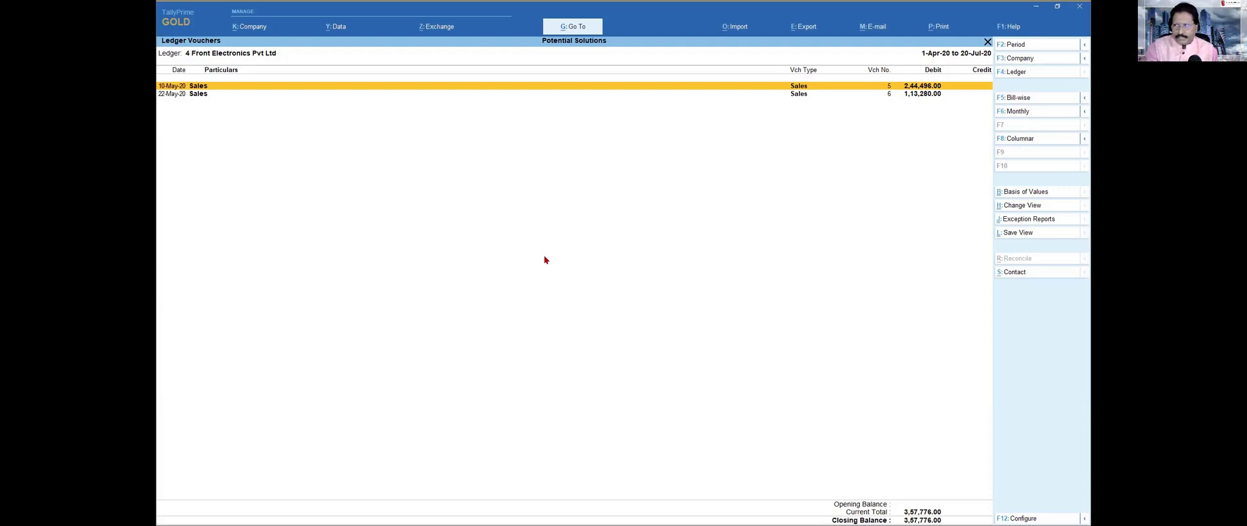
Change the view of the ledger vouchers report to Bill-wise Details and check the party's contact details
{"action": "left_click", "coordinate": [1023, 206]}
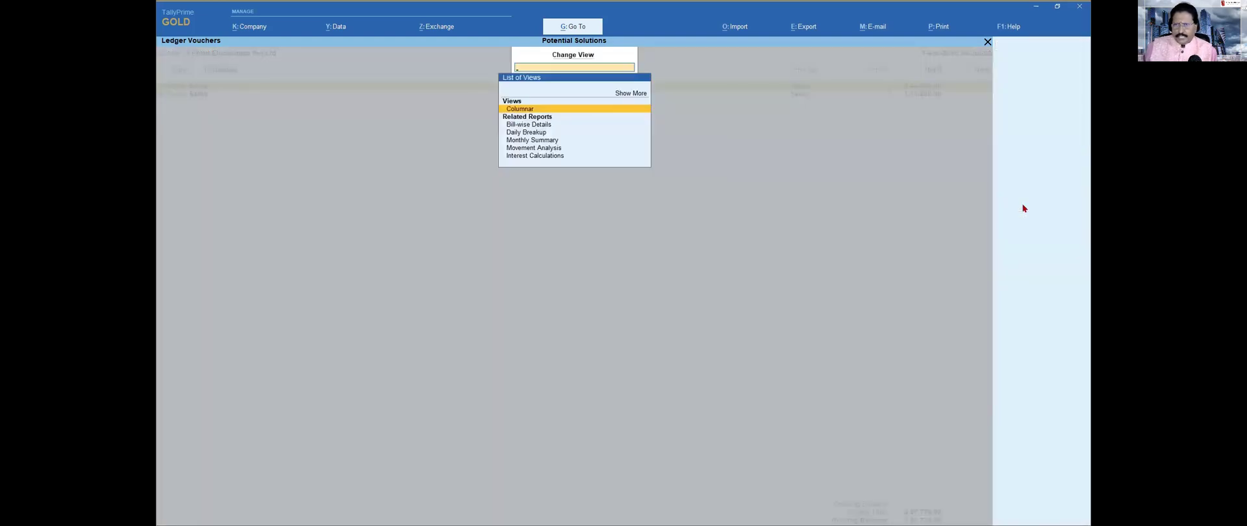
{"action": "key", "text": "Down"}
{"action": "key", "text": "Down"}
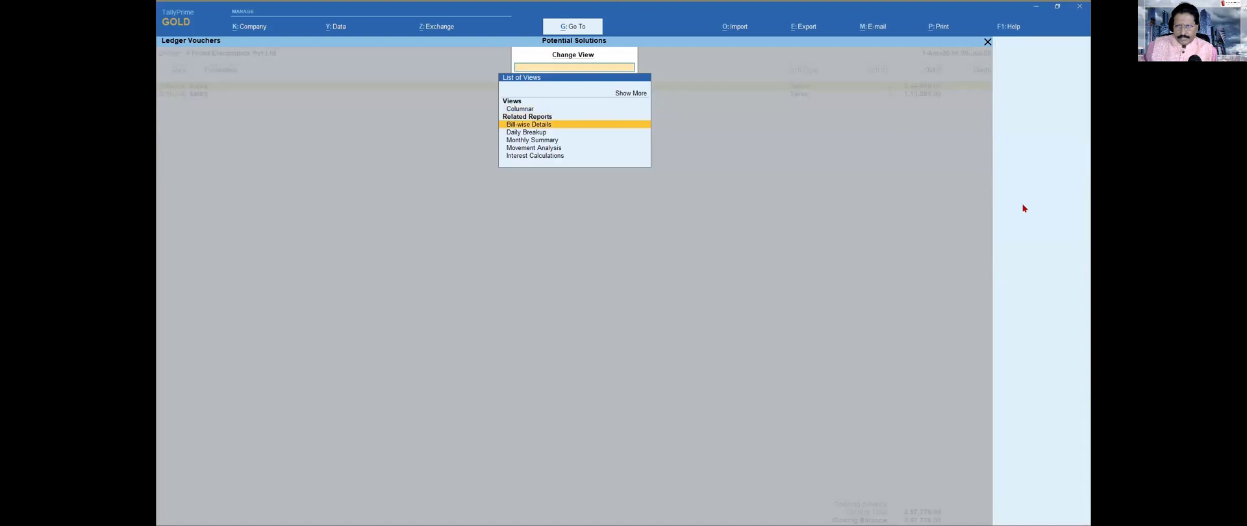
{"action": "key", "text": "Return"}
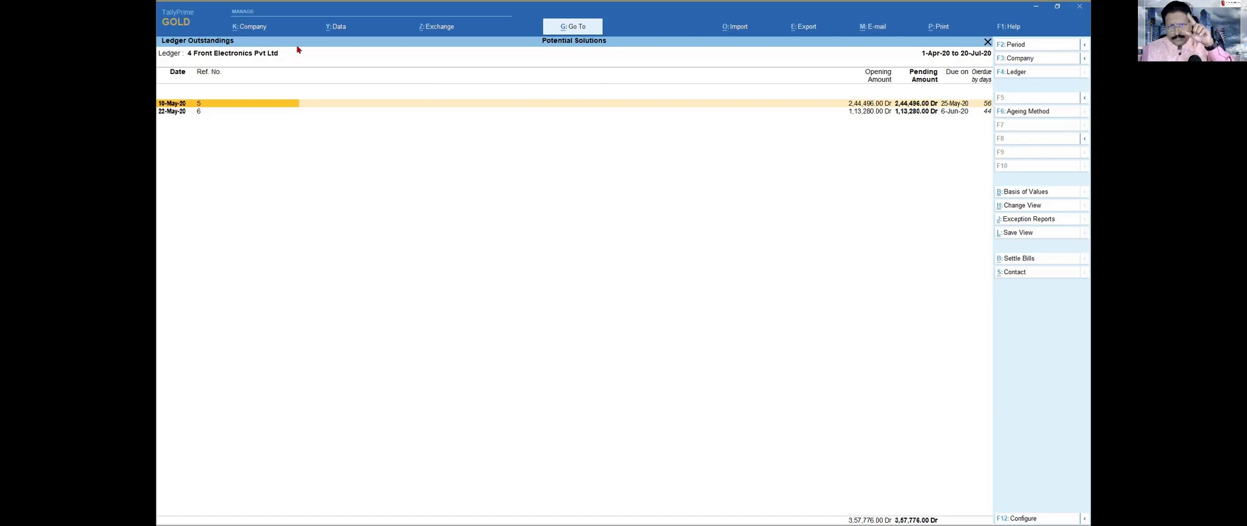
{"action": "left_click", "coordinate": [1015, 273]}
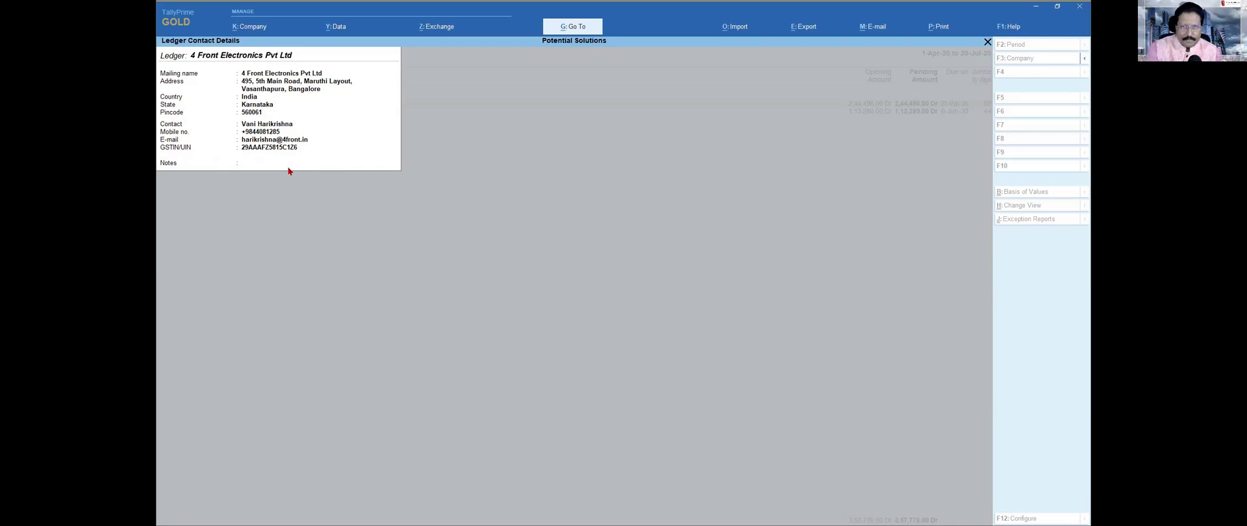
{"action": "key", "text": "Escape"}
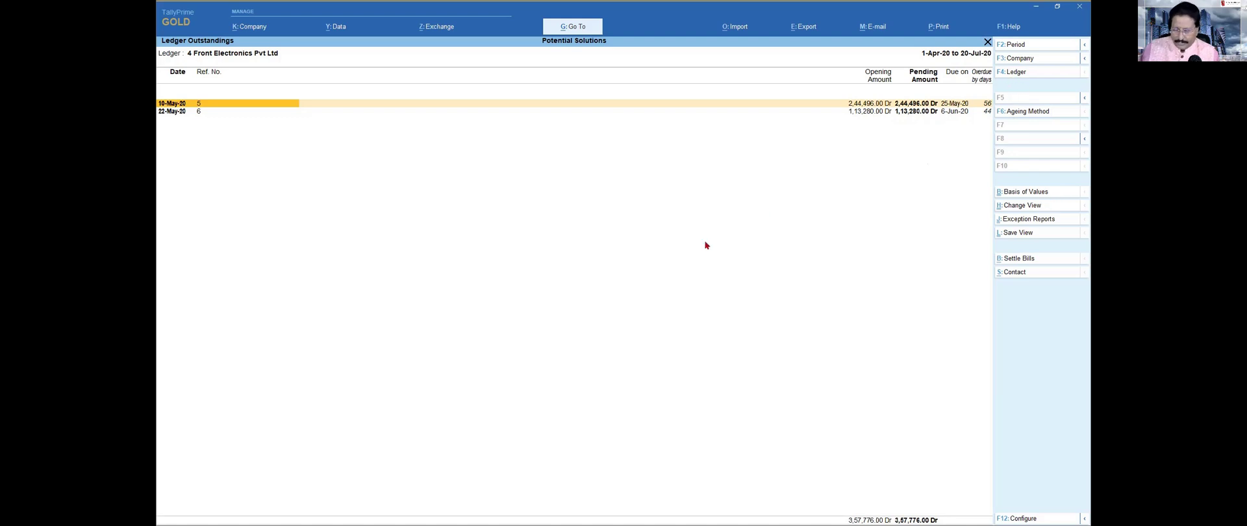
Switch the ledger outstandings report to the ledger Phoenix Dealers
{"action": "key", "text": "F4"}
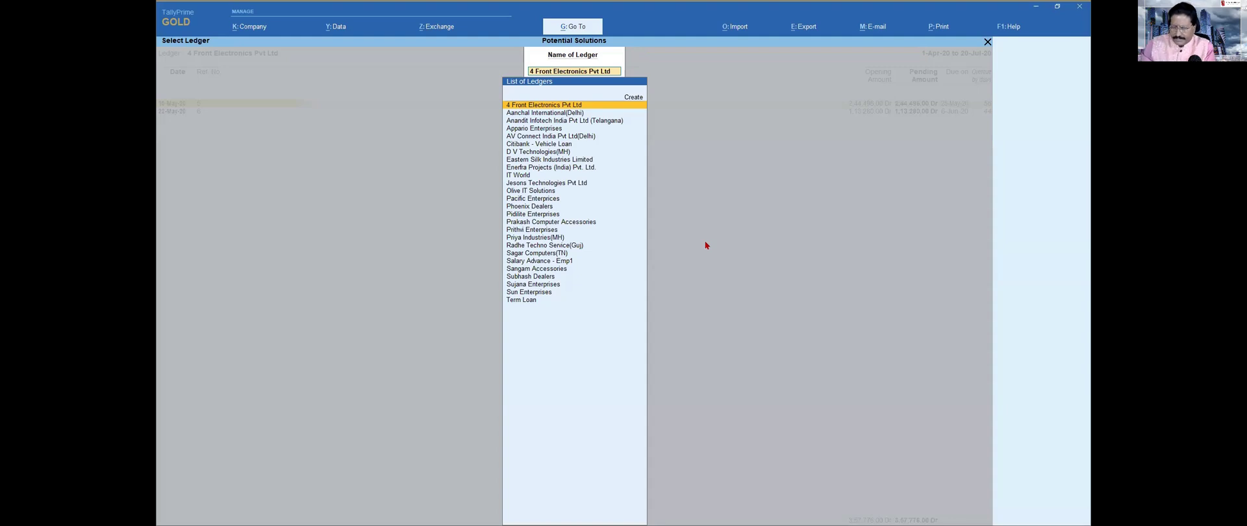
{"action": "type", "text": "Ph"}
{"action": "key", "text": "Return"}
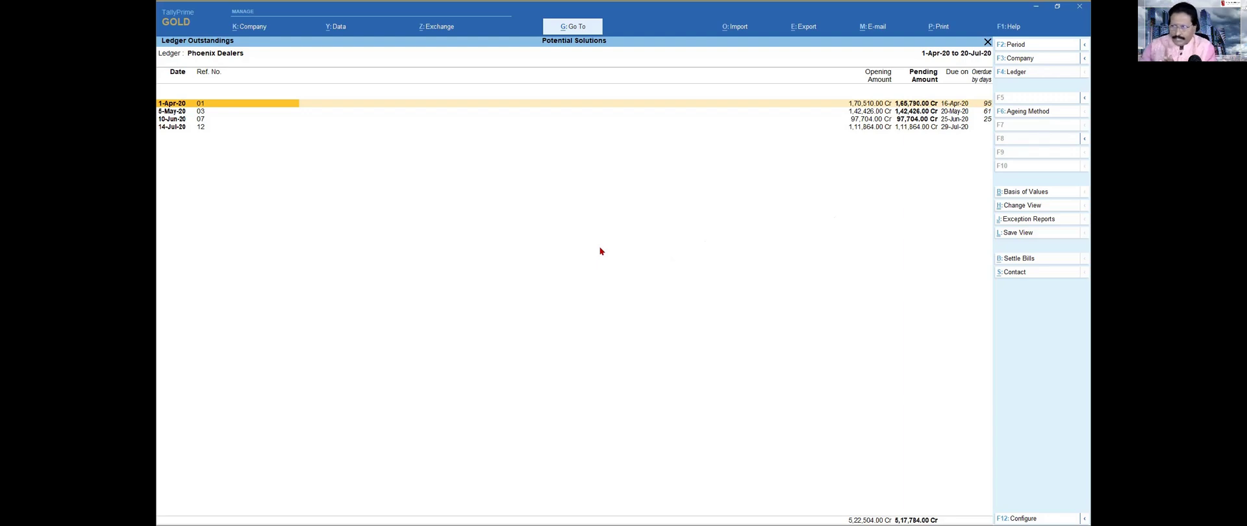
Select the pending bills with reference numbers 01 and 03 of Phoenix Dealers
{"action": "key", "text": "Down"}
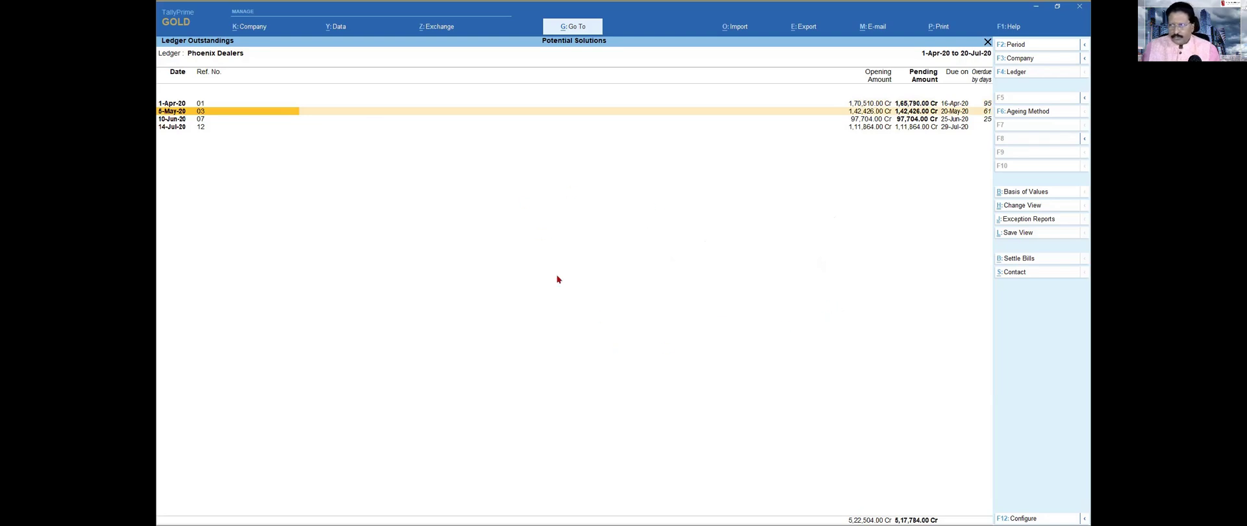
{"action": "key", "text": "Up"}
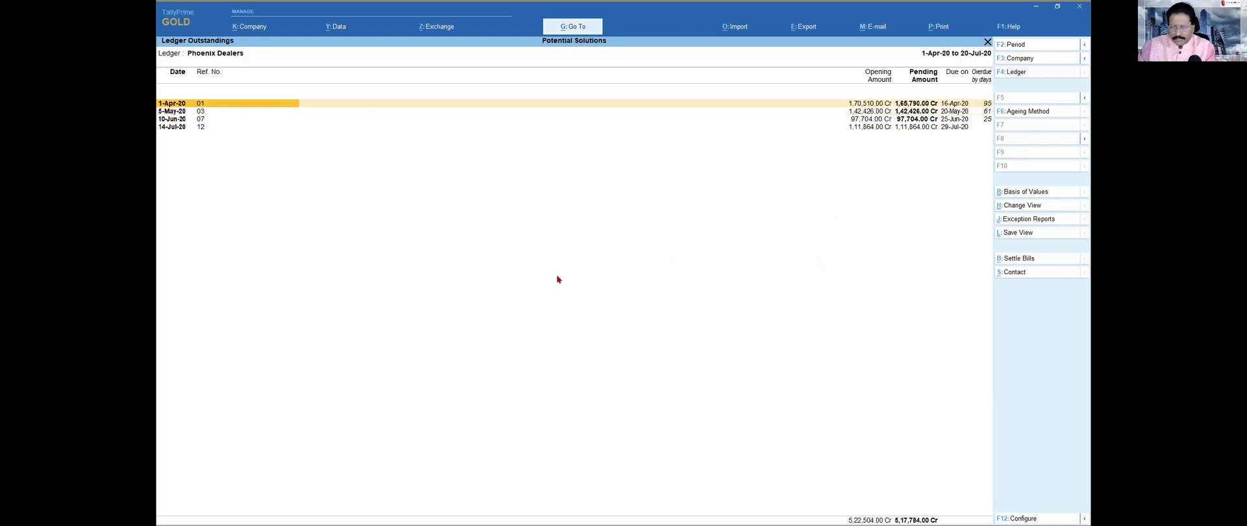
{"action": "key", "text": "space"}
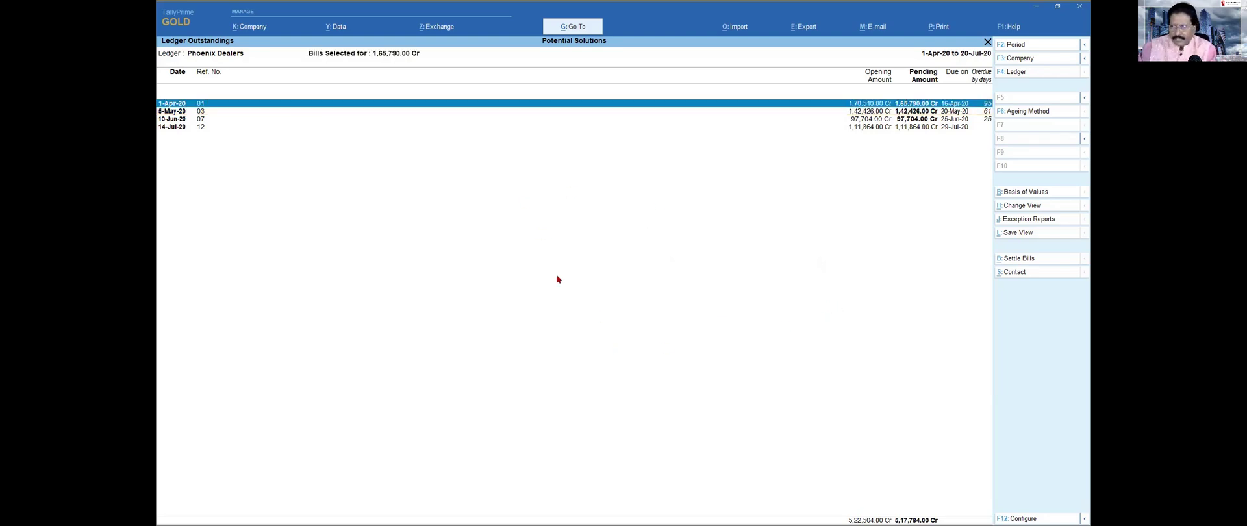
{"action": "key", "text": "Down"}
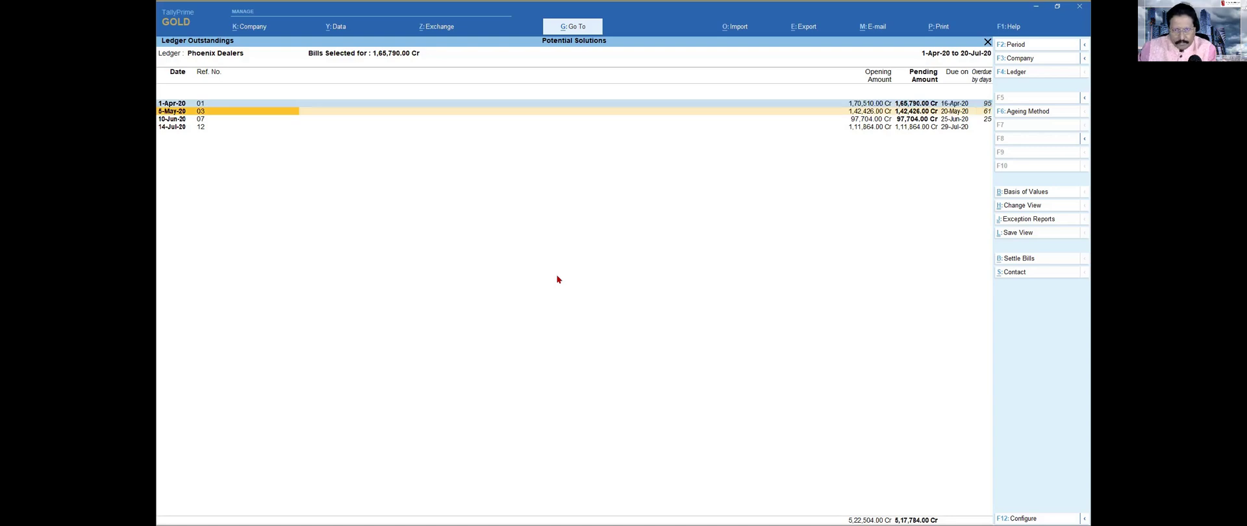
{"action": "key", "text": "space"}
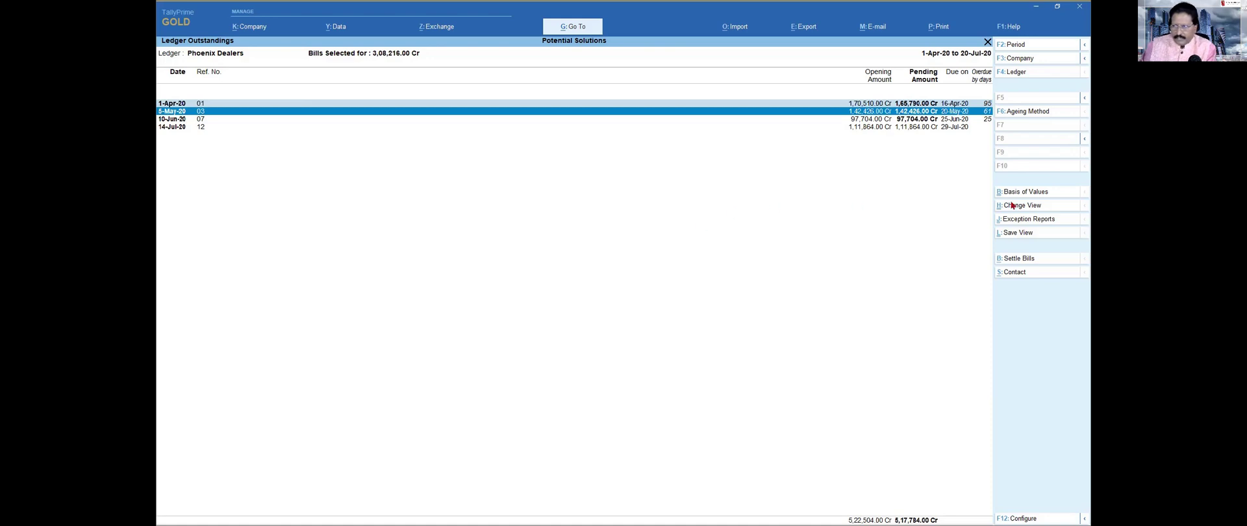
Settle the selected bills with a payment dated 20-Jul-20 from HDFC Bank, with the narration "bills overdue settled in full", and accept it
{"action": "left_click", "coordinate": [1023, 258]}
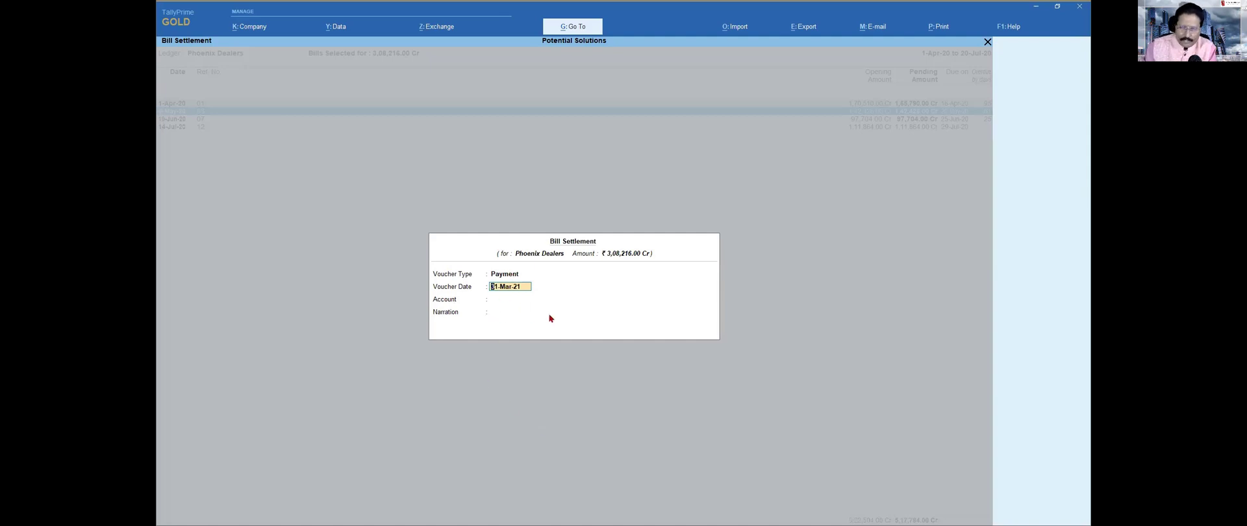
{"action": "type", "text": "20-7"}
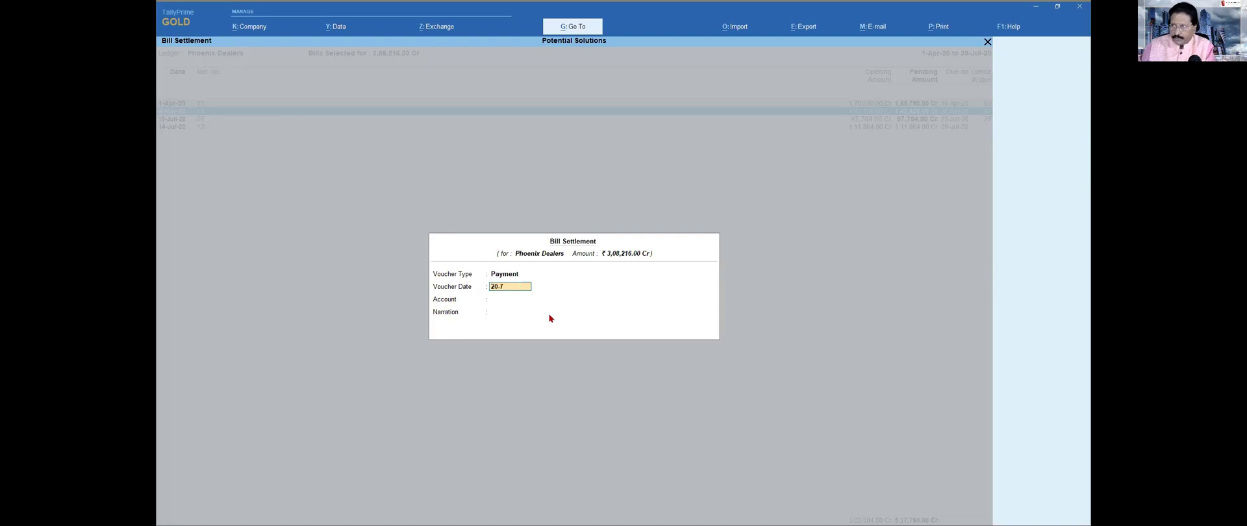
{"action": "key", "text": "Return"}
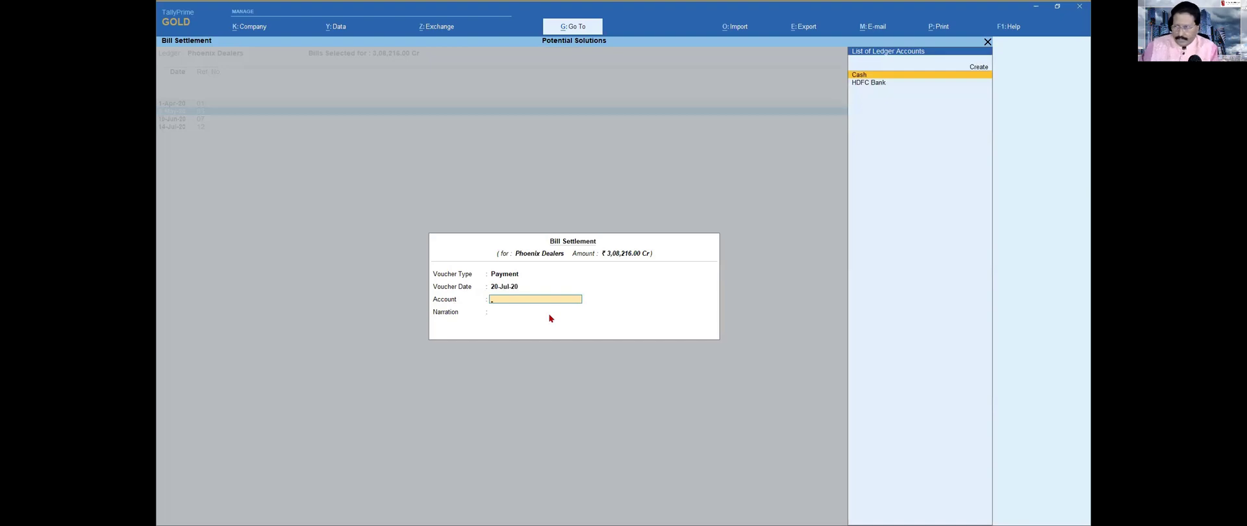
{"action": "key", "text": "Down"}
{"action": "key", "text": "Return"}
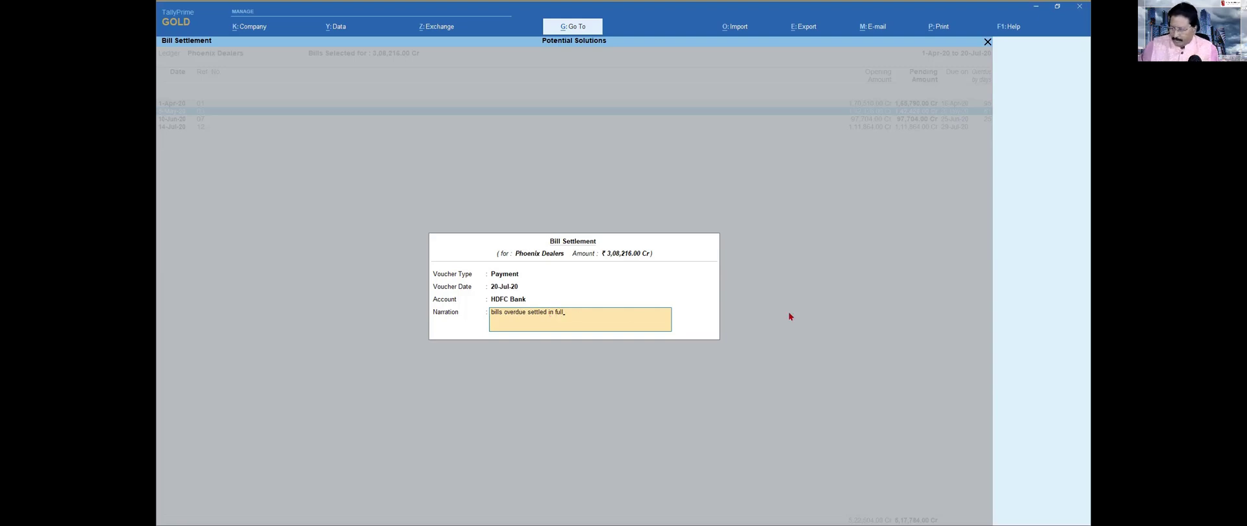
{"action": "key", "text": "Return"}
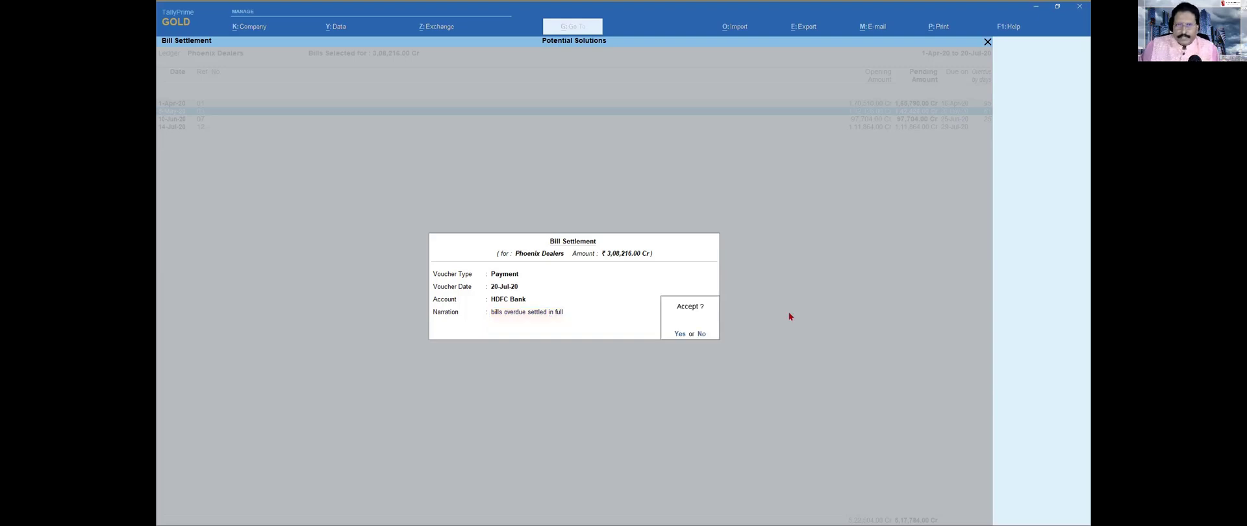
{"action": "key", "text": "y"}
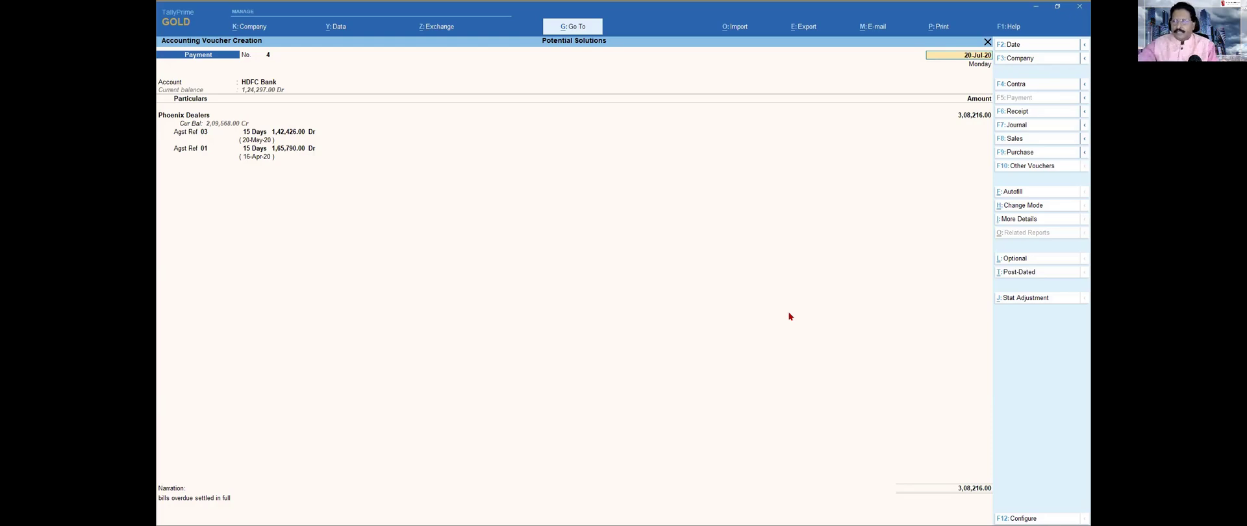
Review the payment voucher for the selected Phoenix Dealers bills and return to the ledger outstandings report
{"action": "key", "text": "Return"}
{"action": "key", "text": "Return"}
{"action": "key", "text": "Return"}
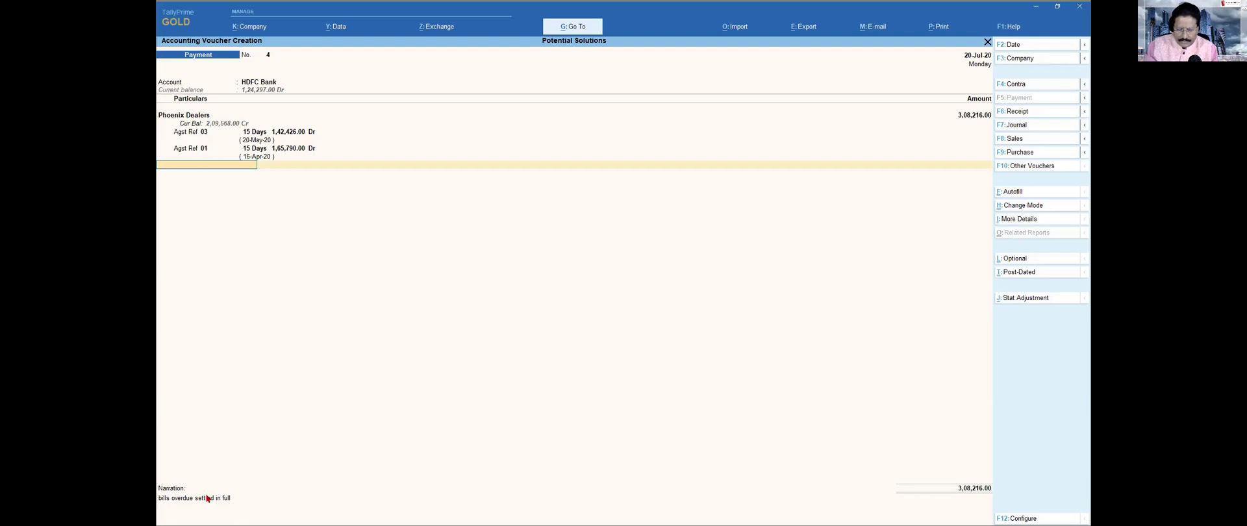
{"action": "key", "text": "ctrl"}
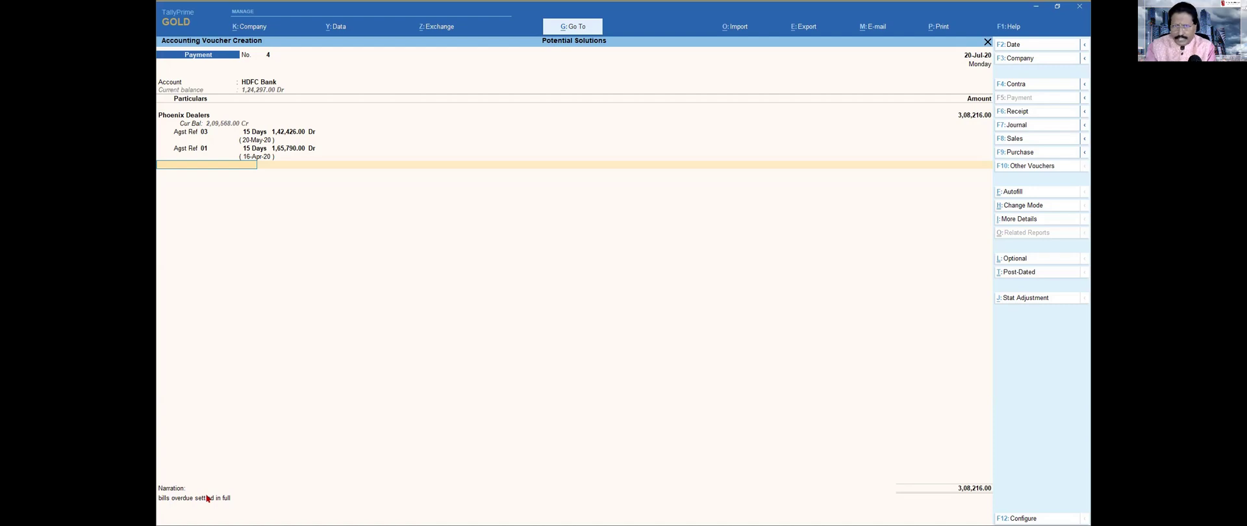
{"action": "key", "text": "ctrl"}
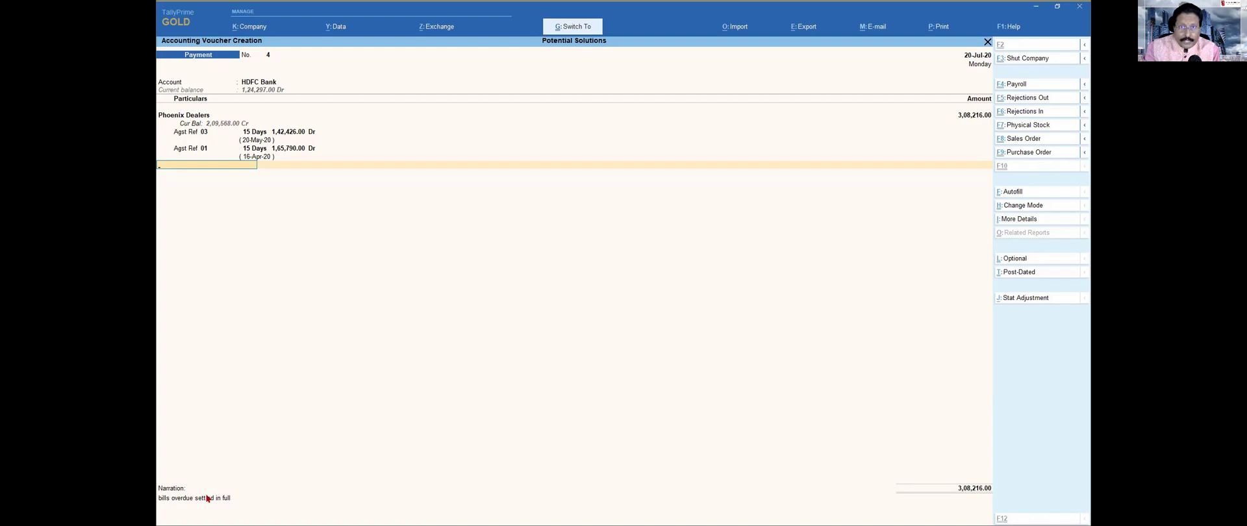
{"action": "key", "text": "ctrl+a"}
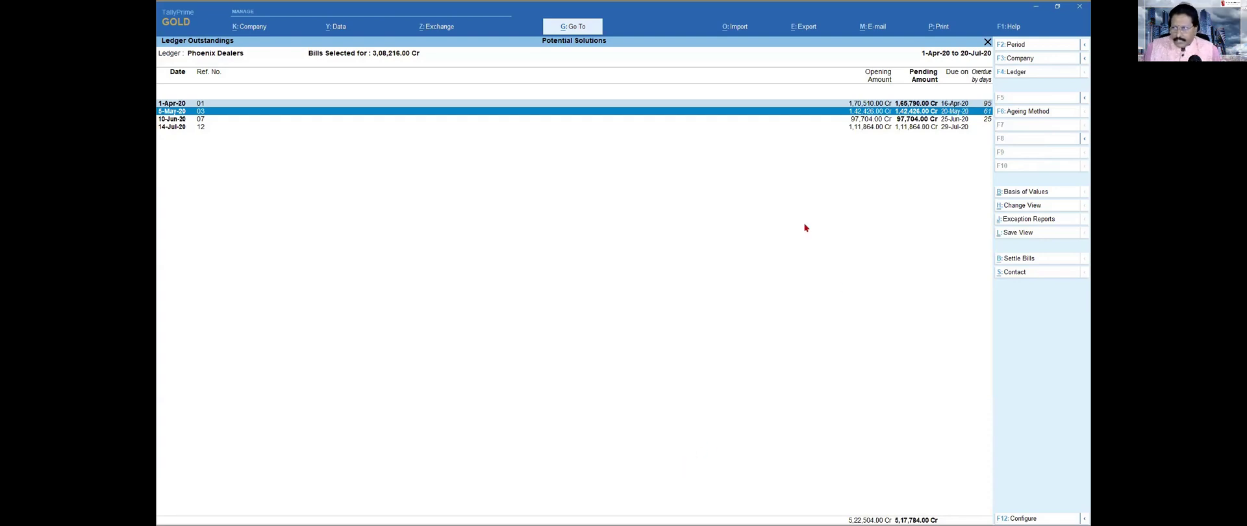
Deselect bills 03 and 01 of Phoenix Dealers and review the configuration options of the ledger outstandings report
{"action": "key", "text": "space"}
{"action": "key", "text": "Up"}
{"action": "key", "text": "space"}
{"action": "key", "text": "Down"}
{"action": "key", "text": "Down"}
{"action": "key", "text": "Down"}
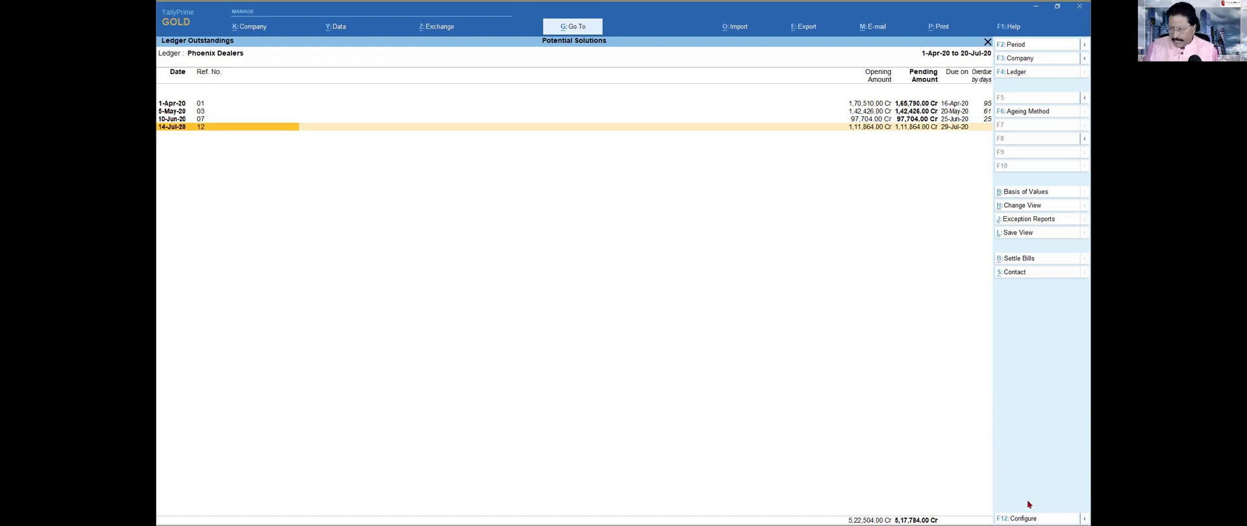
{"action": "left_click", "coordinate": [1013, 519]}
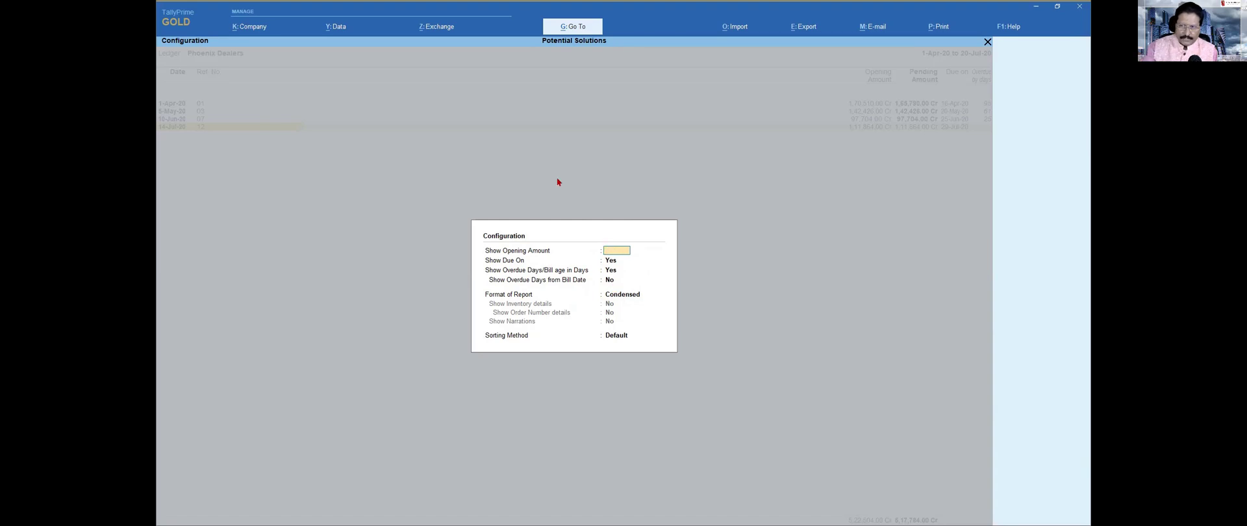
{"action": "key", "text": "ctrl+a"}
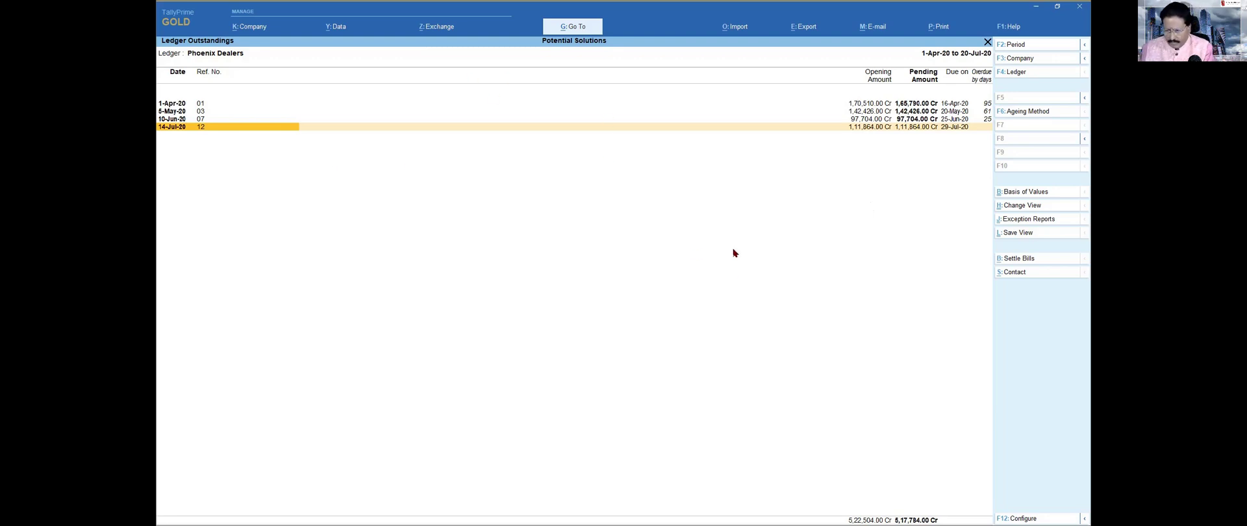
Switch to Tally.ERP 9 and open the Outstandings reports under Statements of Accounts
{"action": "key", "text": "alt+Tab"}
{"action": "key", "text": "alt+Tab"}
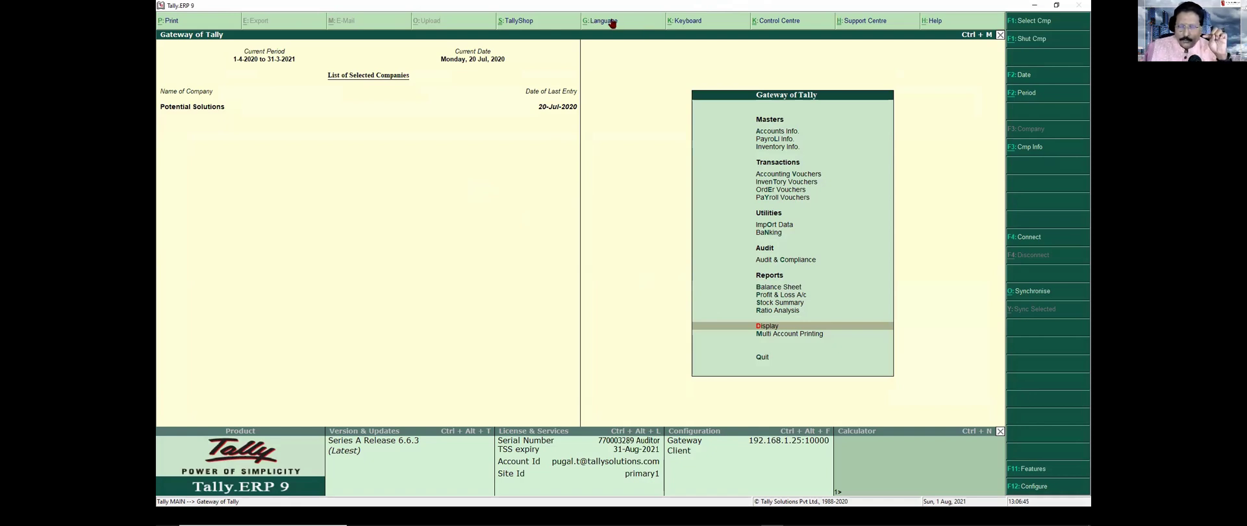
{"action": "key", "text": "Return"}
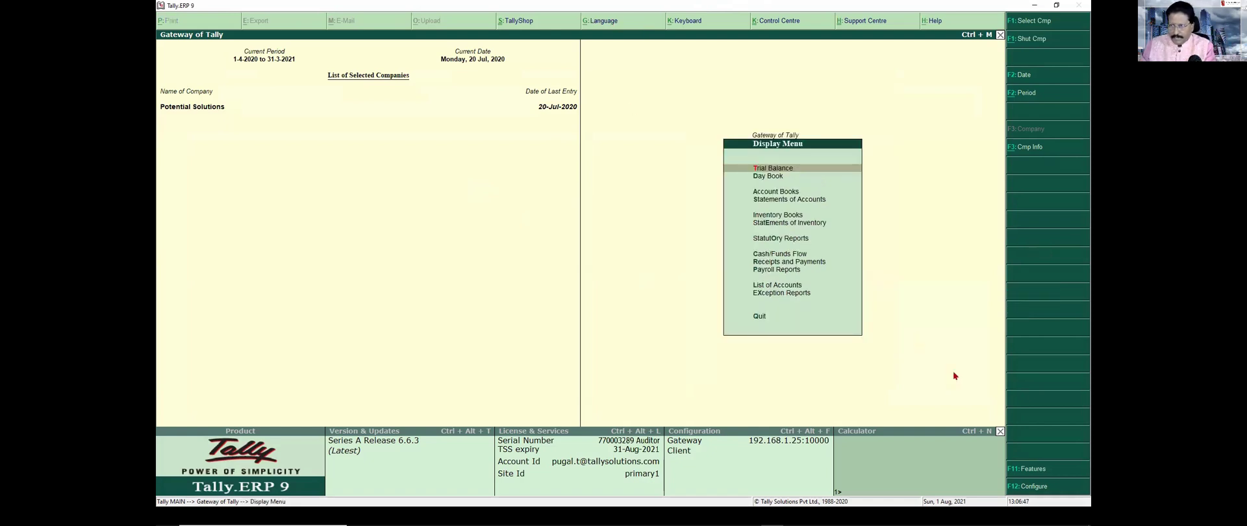
{"action": "key", "text": "Down"}
{"action": "key", "text": "Down"}
{"action": "key", "text": "Down"}
{"action": "key", "text": "Down"}
{"action": "key", "text": "Down"}
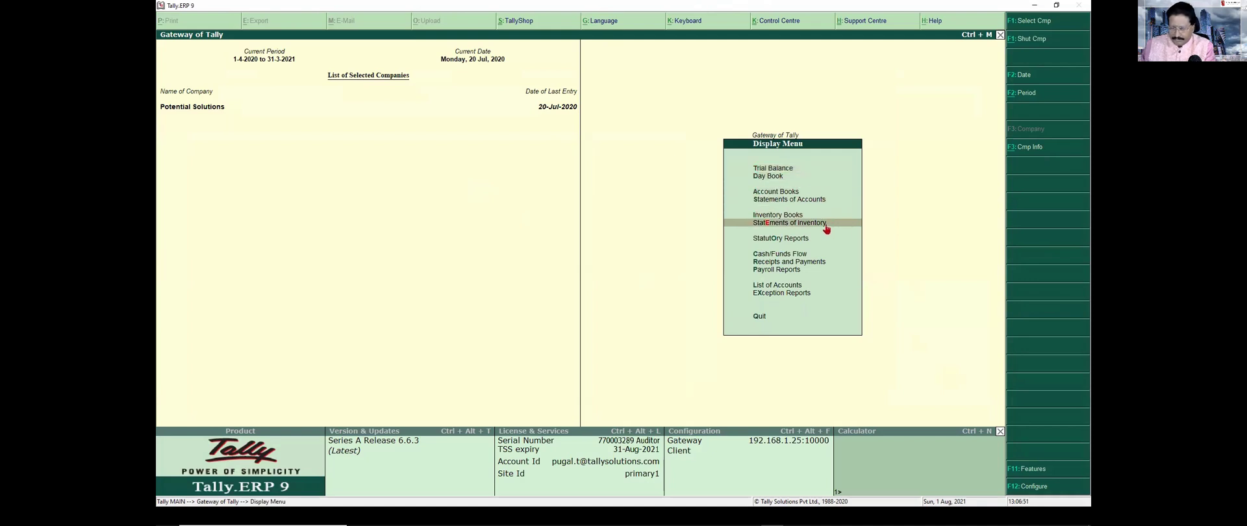
{"action": "key", "text": "Up"}
{"action": "key", "text": "Up"}
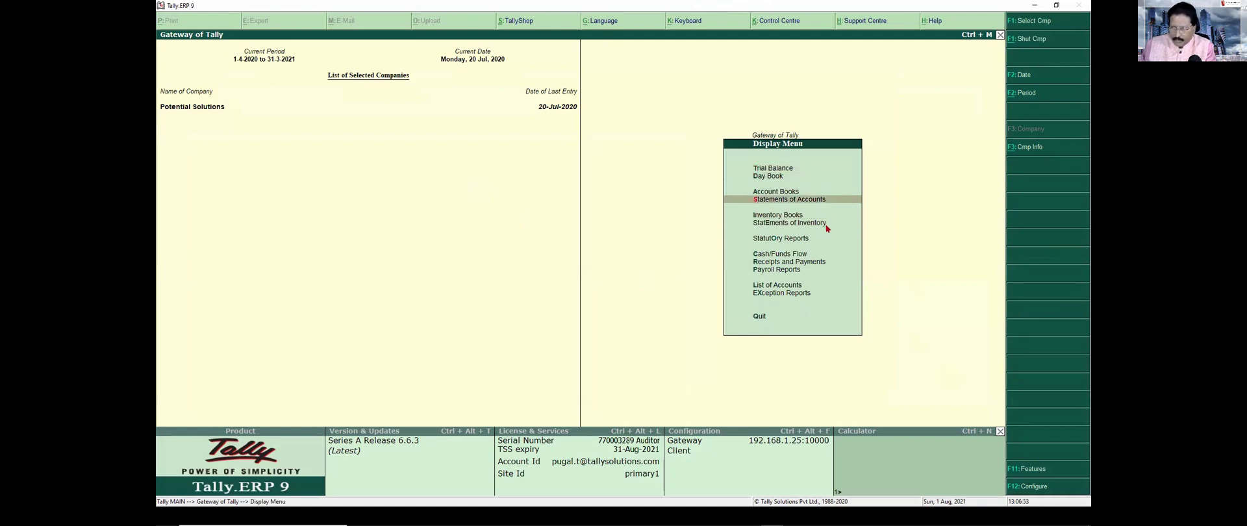
{"action": "key", "text": "Return"}
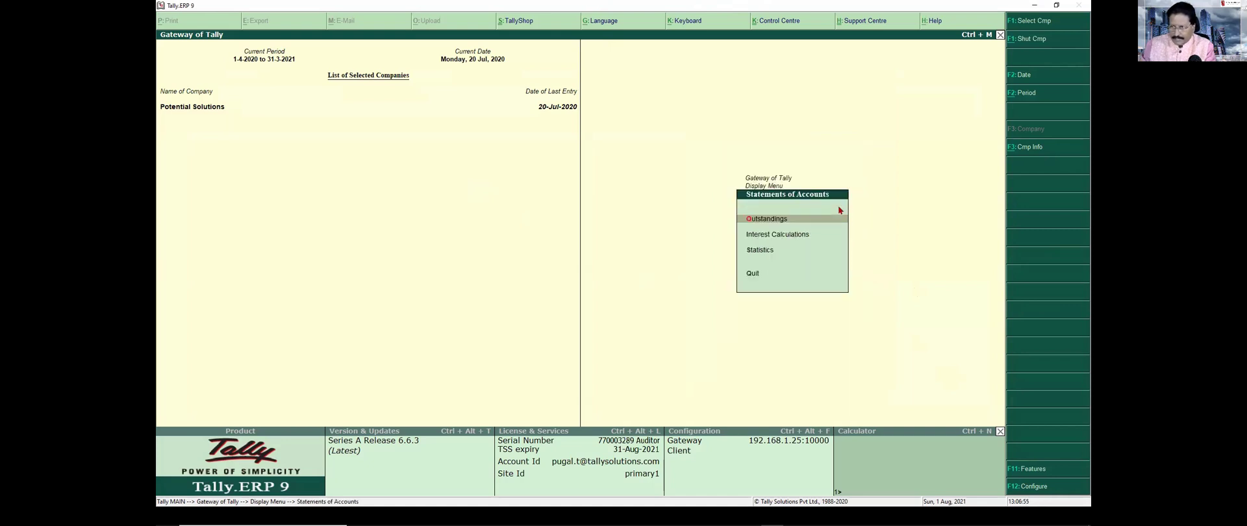
{"action": "key", "text": "Return"}
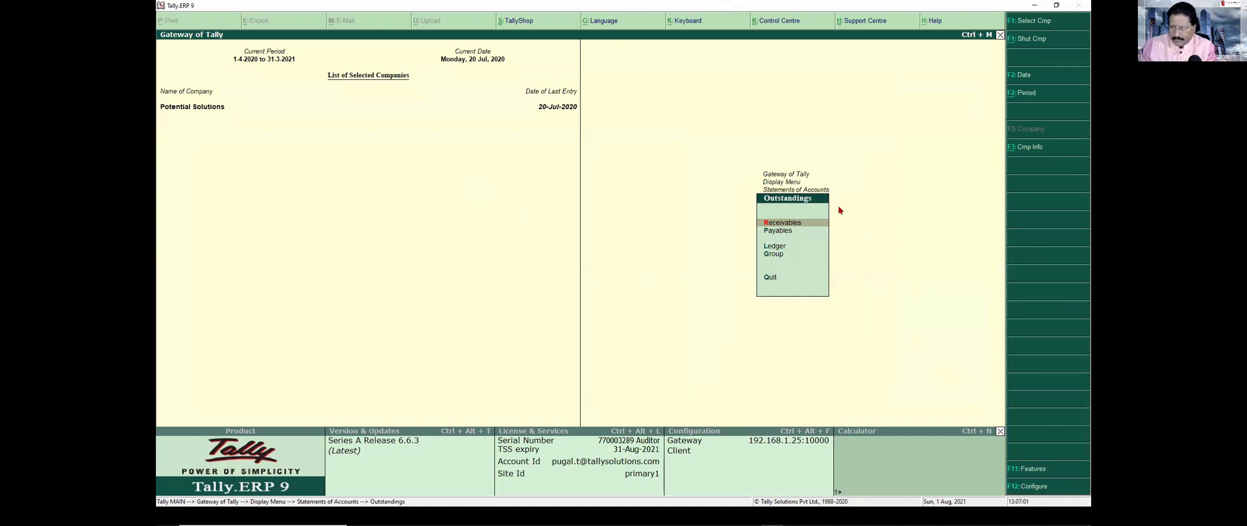
Compare the group choices offered for the receivables and payables outstandings with those of the group outstandings
{"action": "key", "text": "g"}
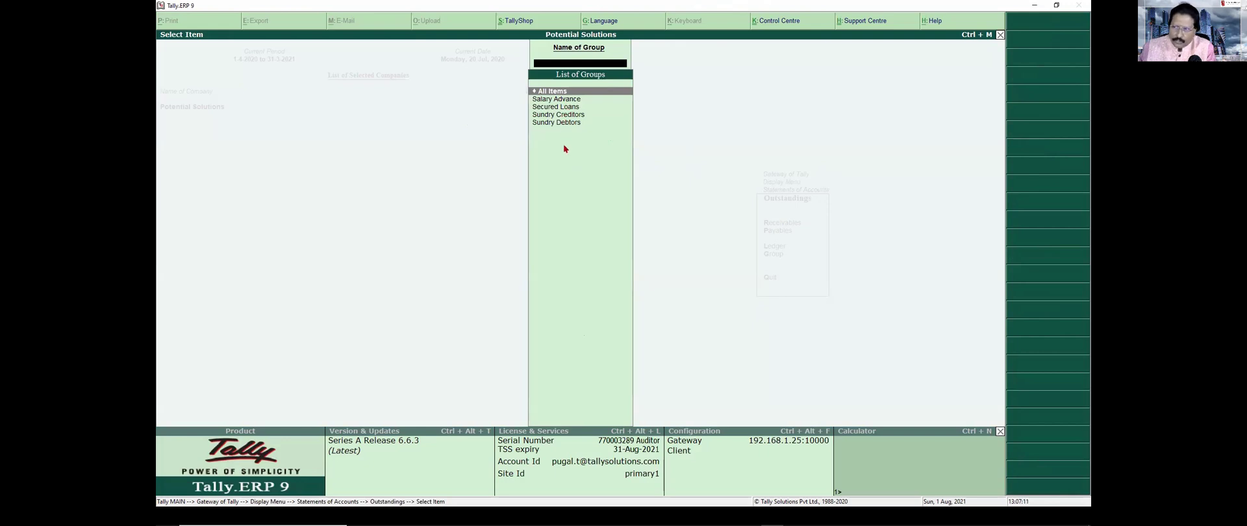
{"action": "key", "text": "Escape"}
{"action": "key", "text": "Up"}
{"action": "key", "text": "Down"}
{"action": "key", "text": "Return"}
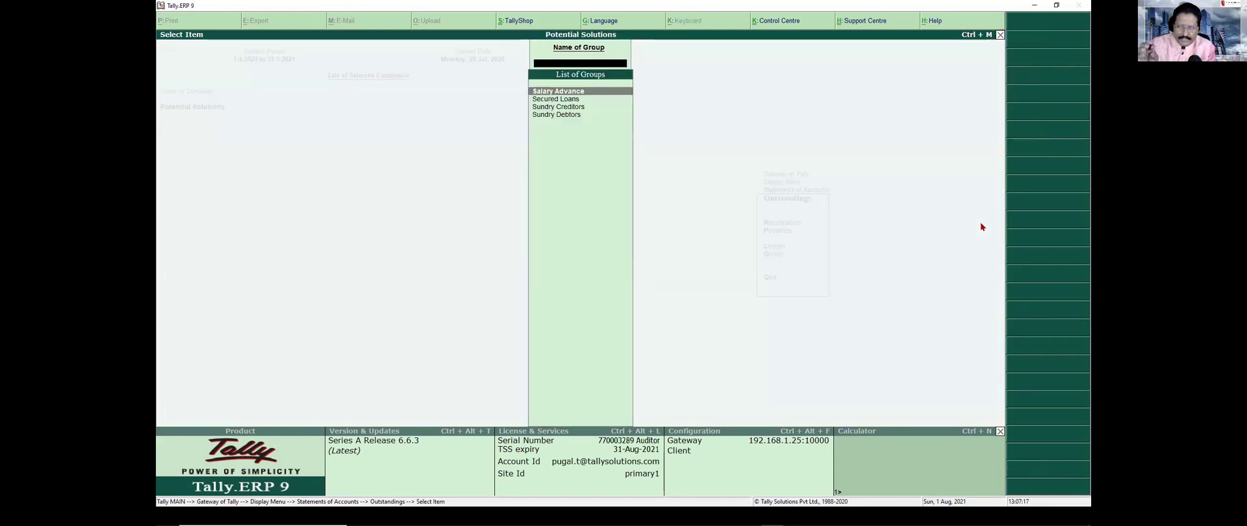
{"action": "key", "text": "Escape"}
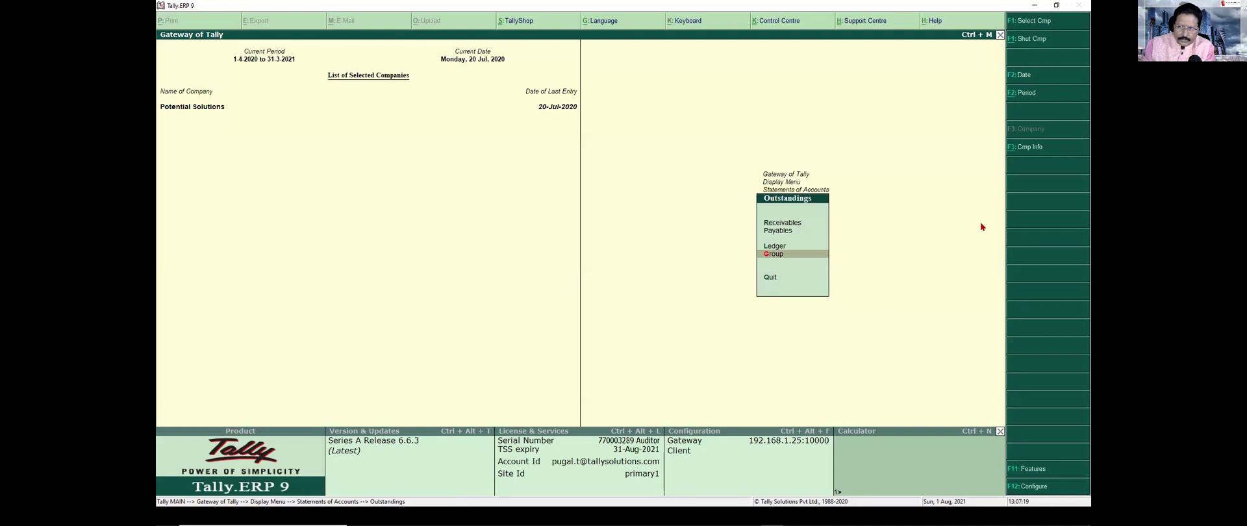
{"action": "key", "text": "Return"}
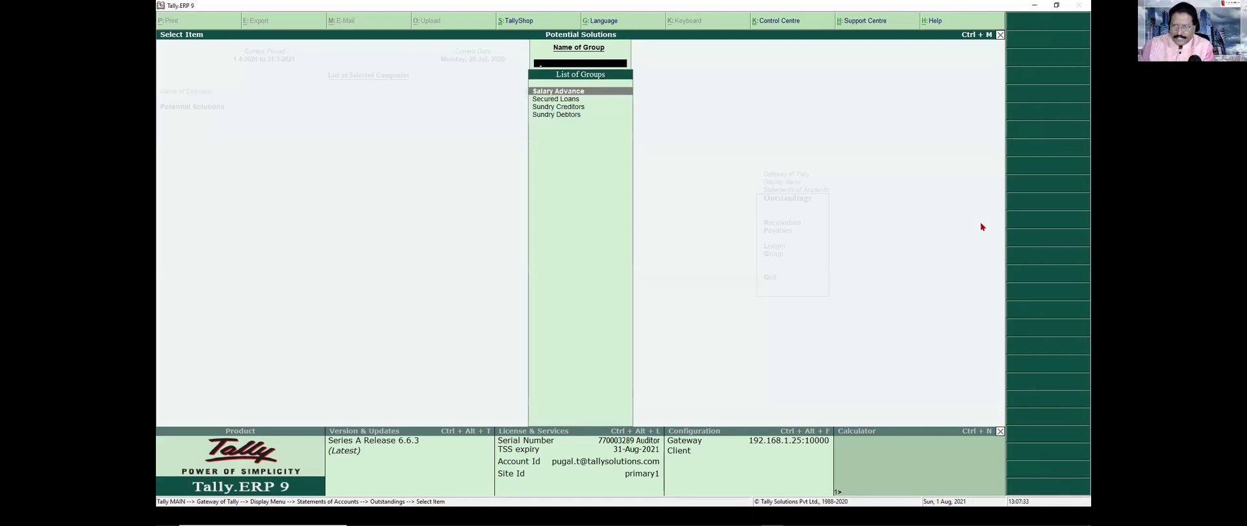
{"action": "key", "text": "Escape"}
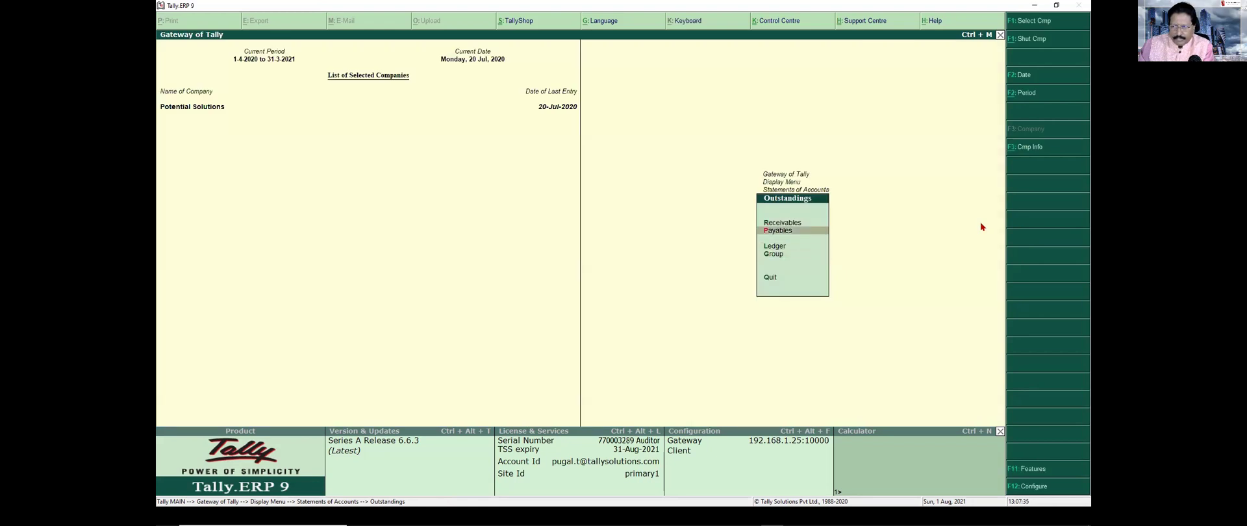
{"action": "key", "text": "Return"}
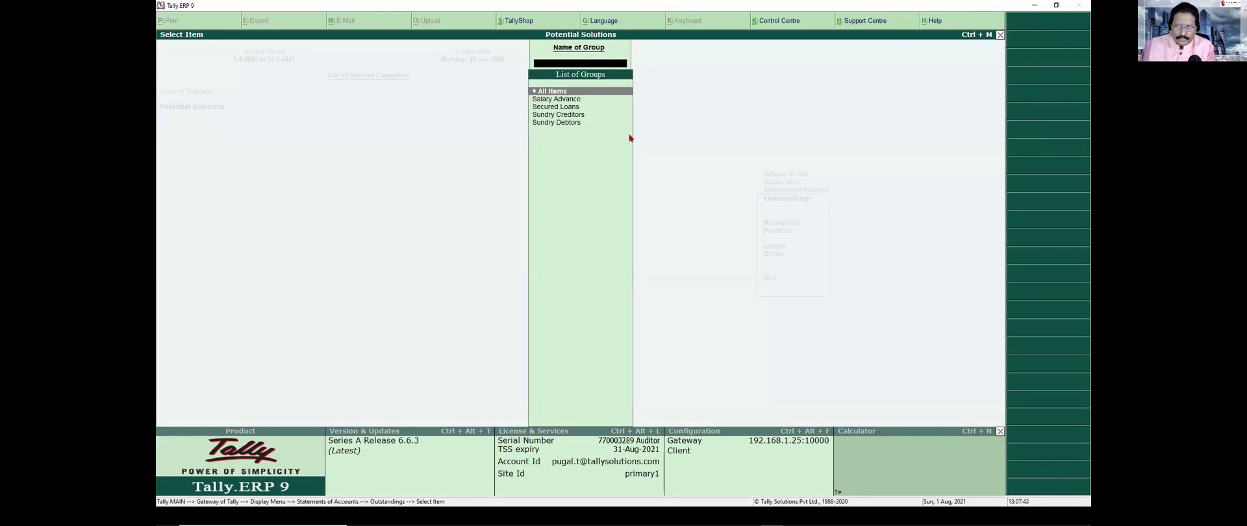
{"action": "key", "text": "Escape"}
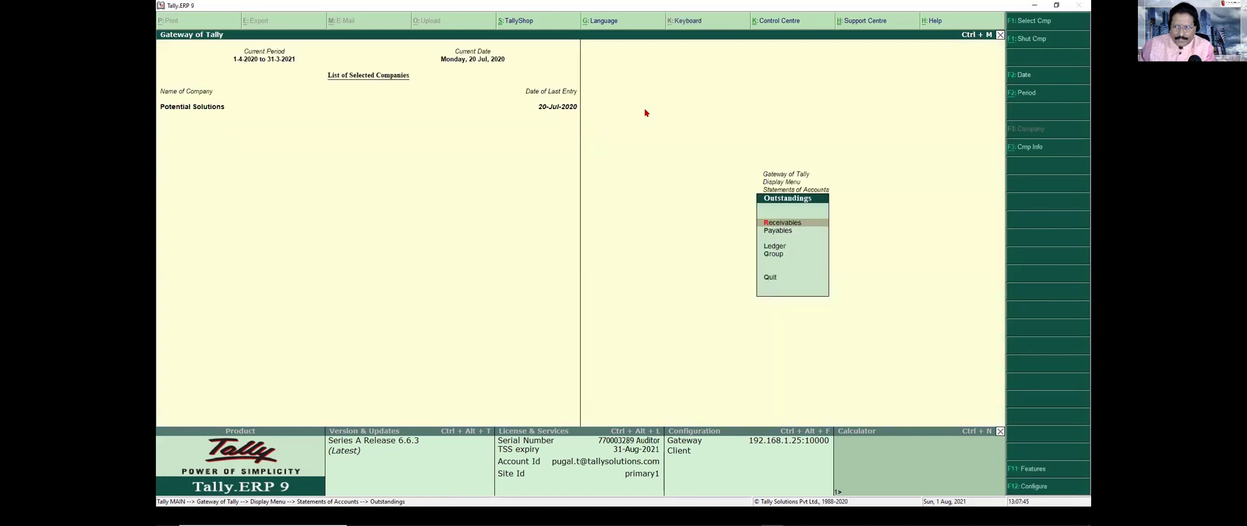
{"action": "key", "text": "Down"}
{"action": "key", "text": "Down"}
{"action": "key", "text": "Down"}
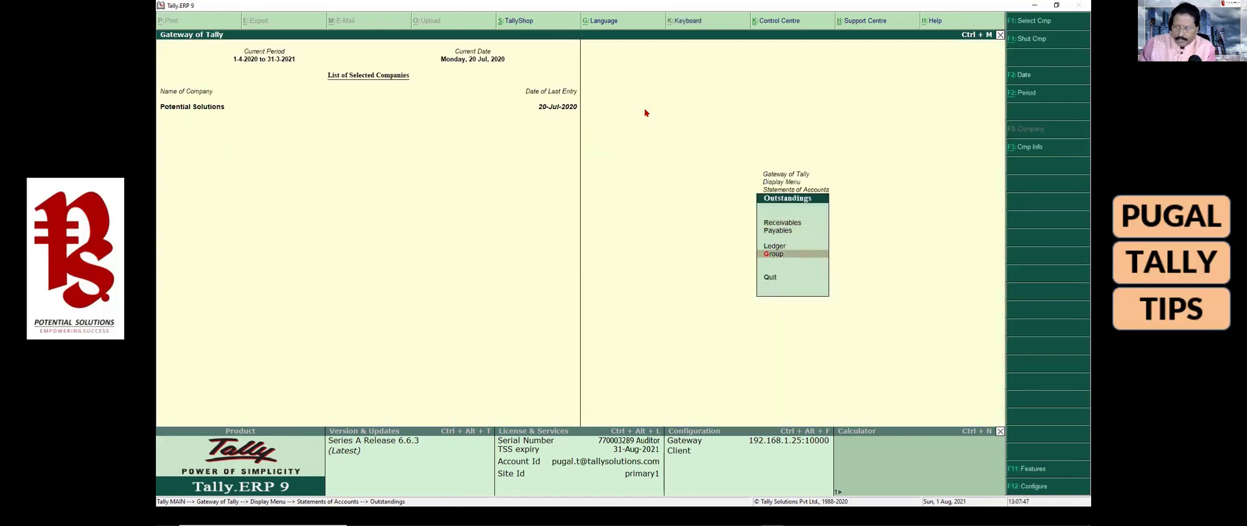
{"action": "key", "text": "Return"}
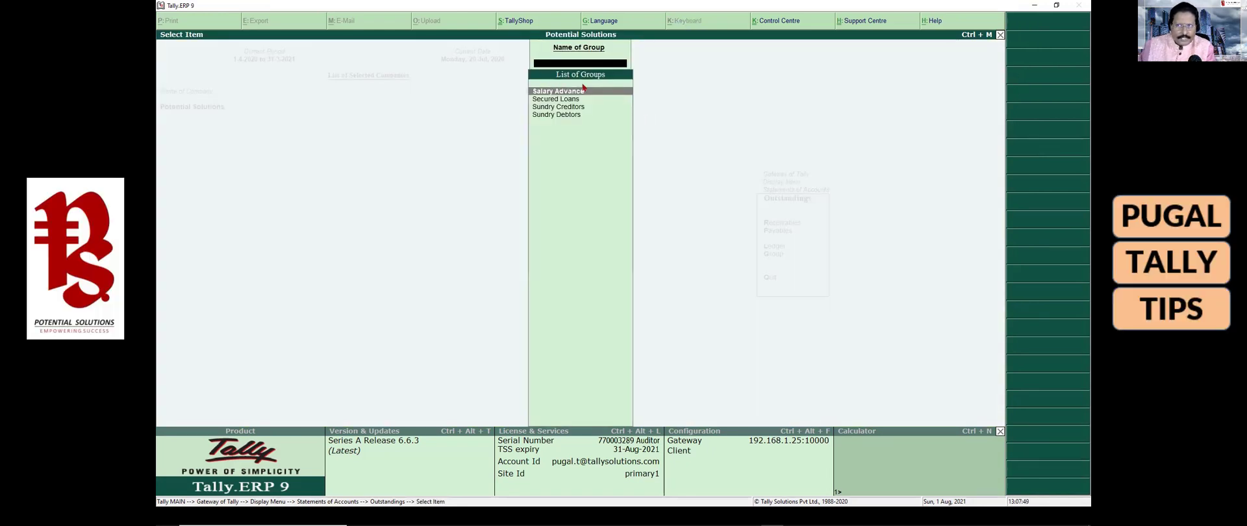
{"action": "key", "text": "Escape"}
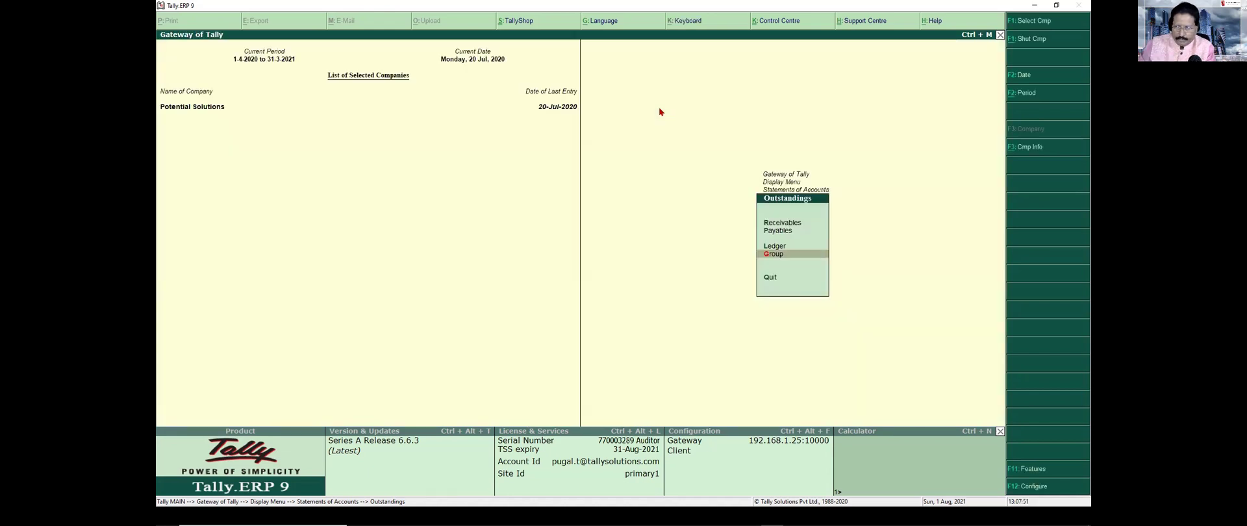
Open the bills receivable report for all items
{"action": "key", "text": "Up"}
{"action": "key", "text": "Up"}
{"action": "key", "text": "Up"}
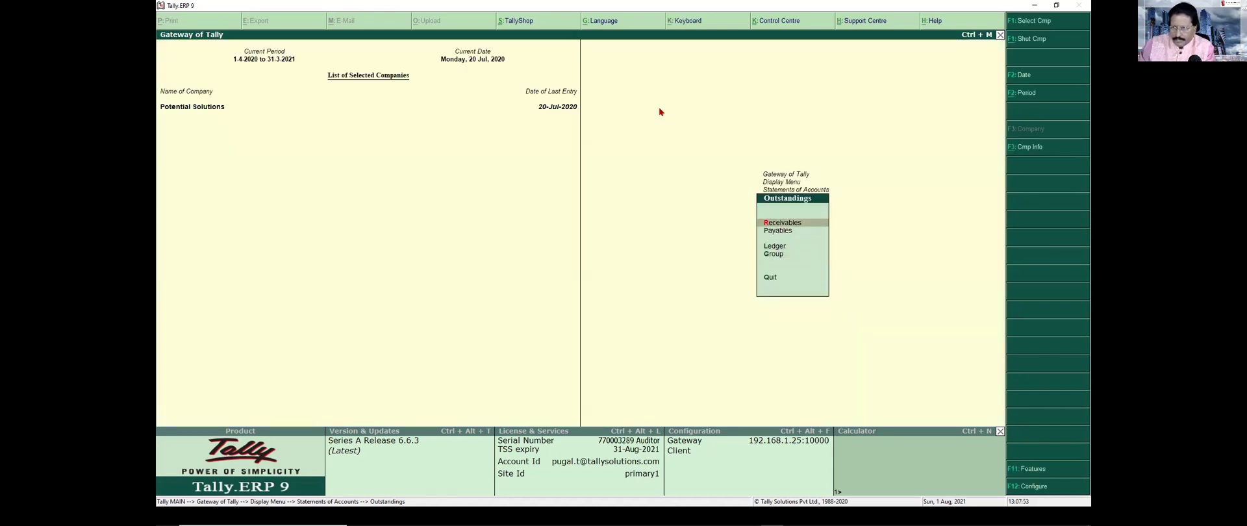
{"action": "key", "text": "g"}
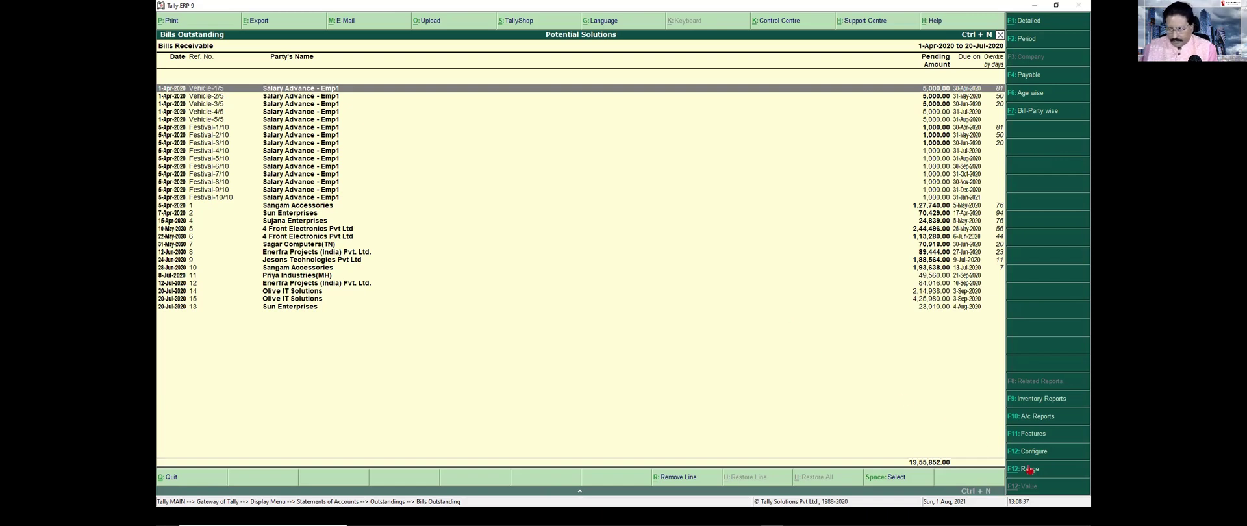
Filter the bills receivable report to bills having ledgers whose group name contains "debtors"
{"action": "key", "text": "alt+F12"}
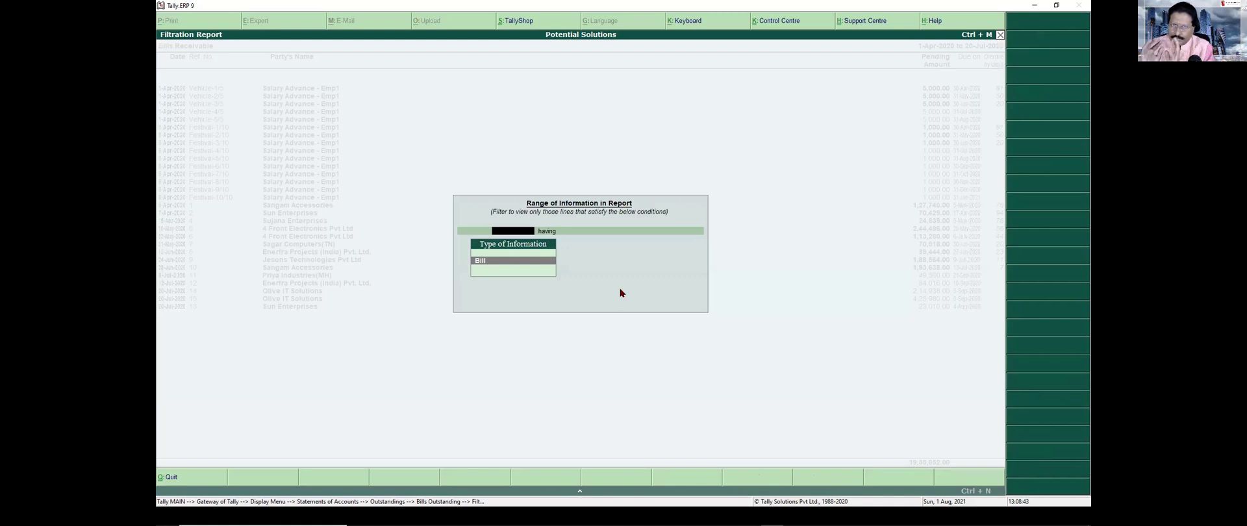
{"action": "key", "text": "Return"}
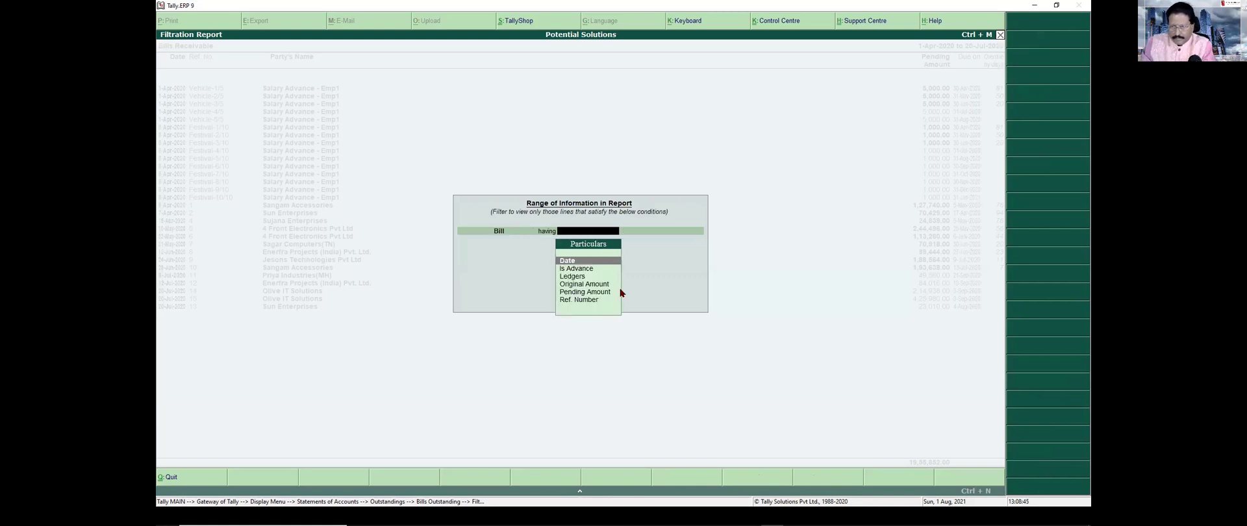
{"action": "key", "text": "Down"}
{"action": "key", "text": "Down"}
{"action": "key", "text": "Return"}
{"action": "key", "text": "Down"}
{"action": "key", "text": "Down"}
{"action": "key", "text": "Return"}
{"action": "key", "text": "Down"}
{"action": "key", "text": "Return"}
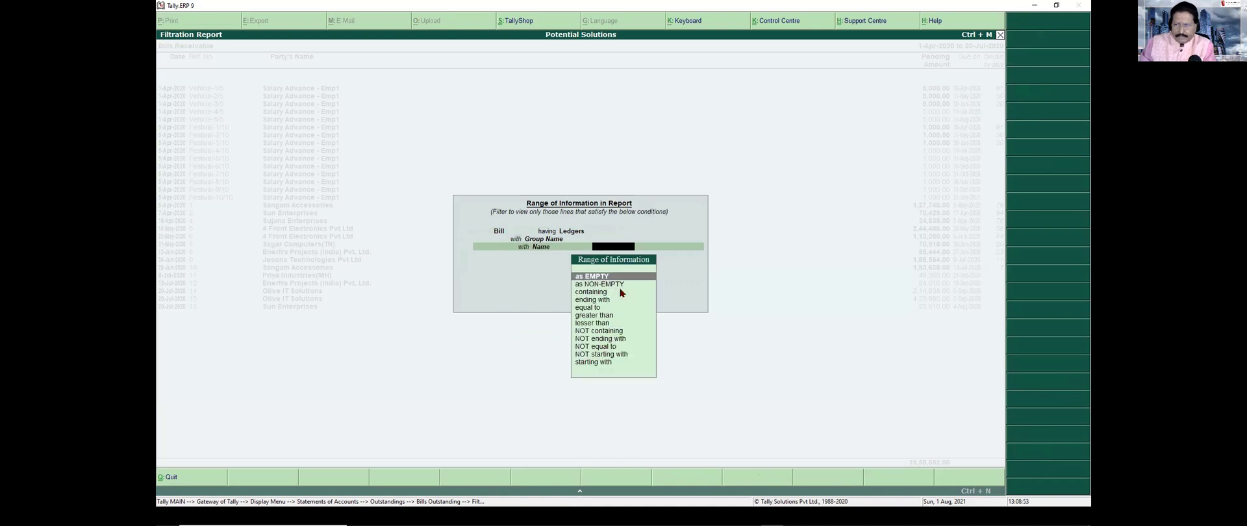
{"action": "type", "text": "con"}
{"action": "key", "text": "Return"}
{"action": "type", "text": "d"}
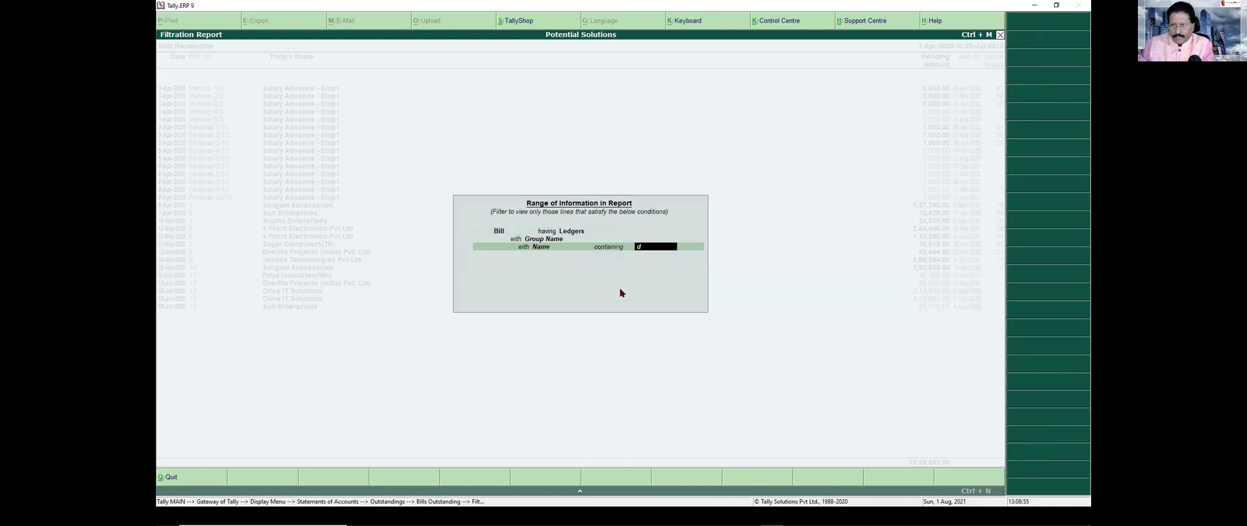
{"action": "type", "text": "ebtors"}
{"action": "key", "text": "Return"}
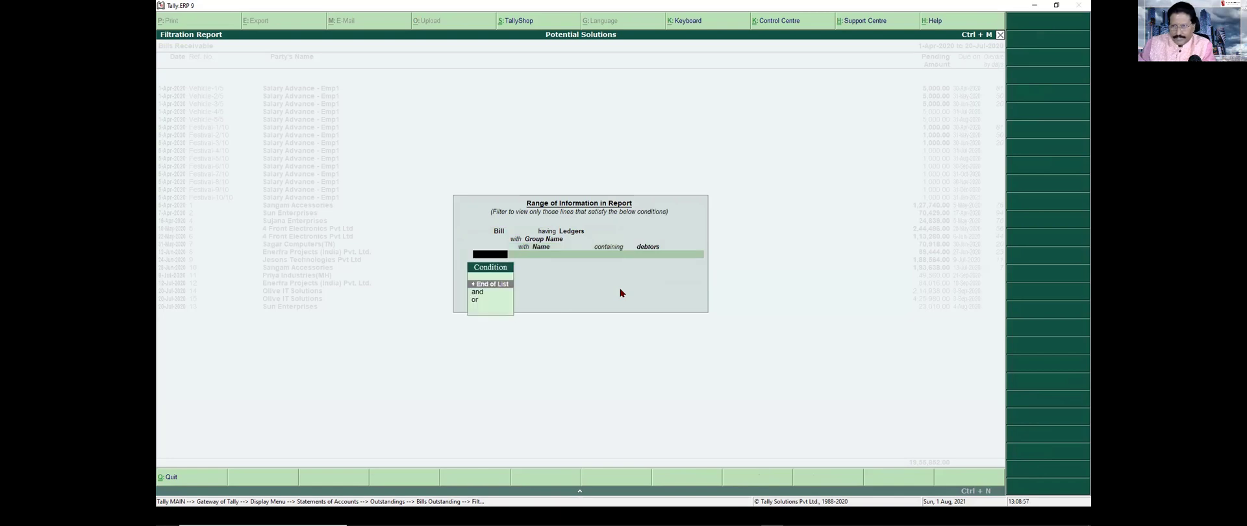
{"action": "key", "text": "Return"}
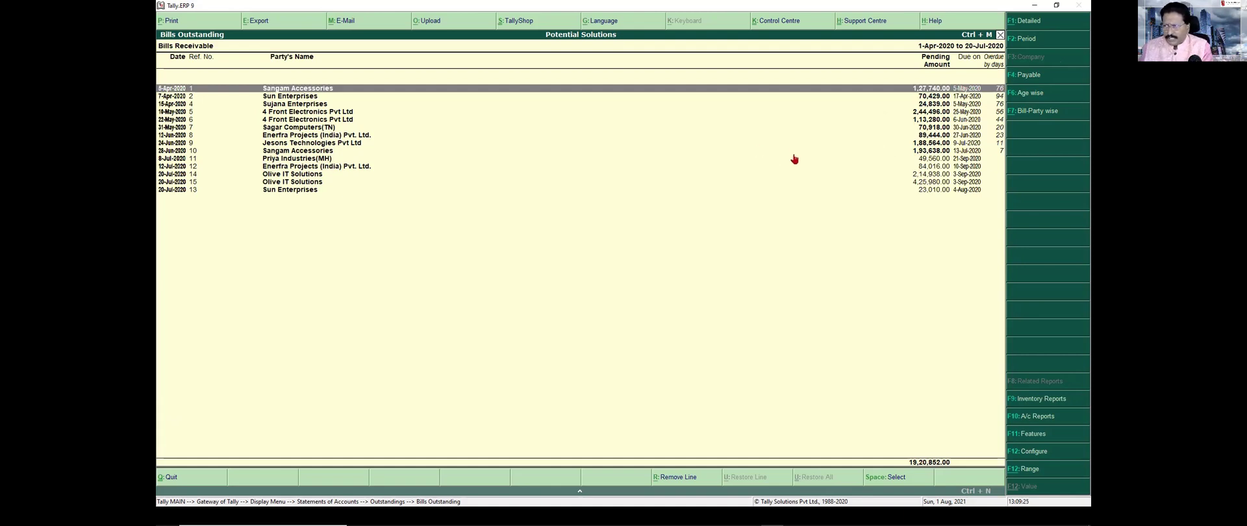
Leave the bills receivable report and open the ledger outstandings for 4 Front Electronics Pvt Ltd
{"action": "key", "text": "Escape"}
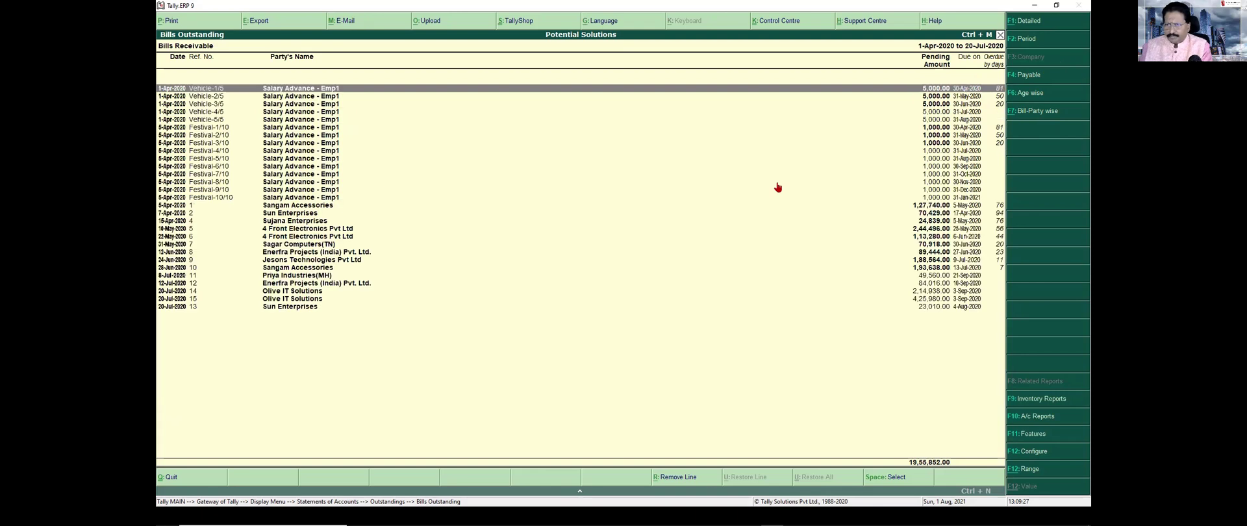
{"action": "key", "text": "Escape"}
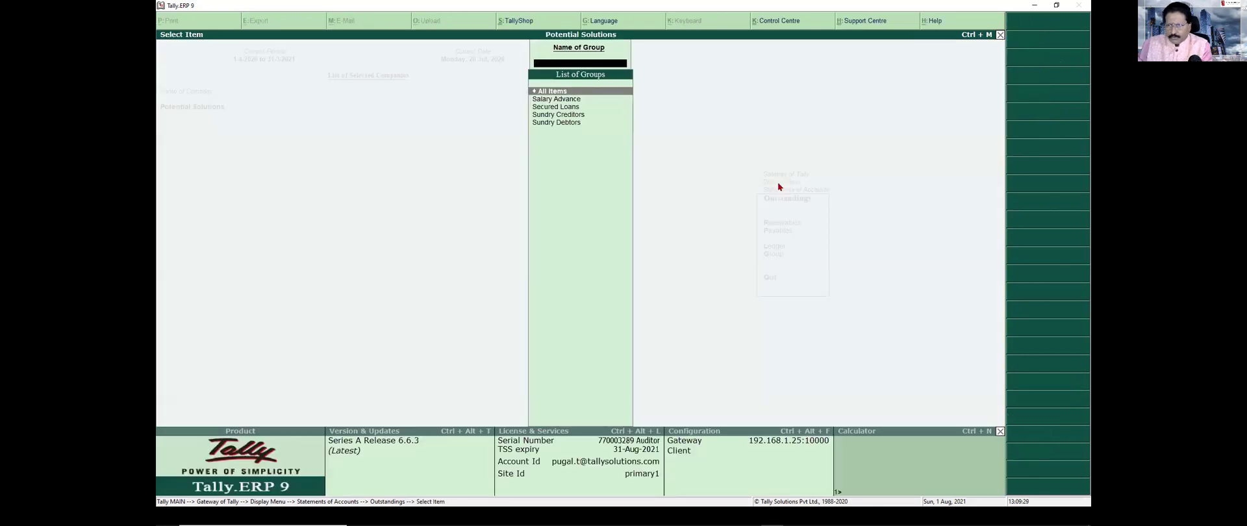
{"action": "key", "text": "Down"}
{"action": "key", "text": "Down"}
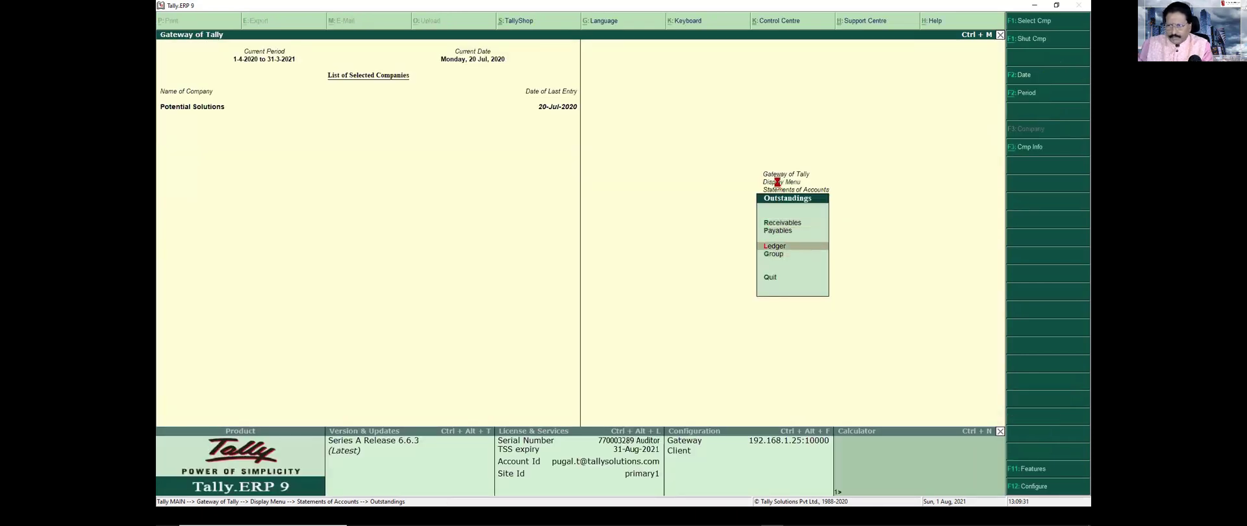
{"action": "key", "text": "Return"}
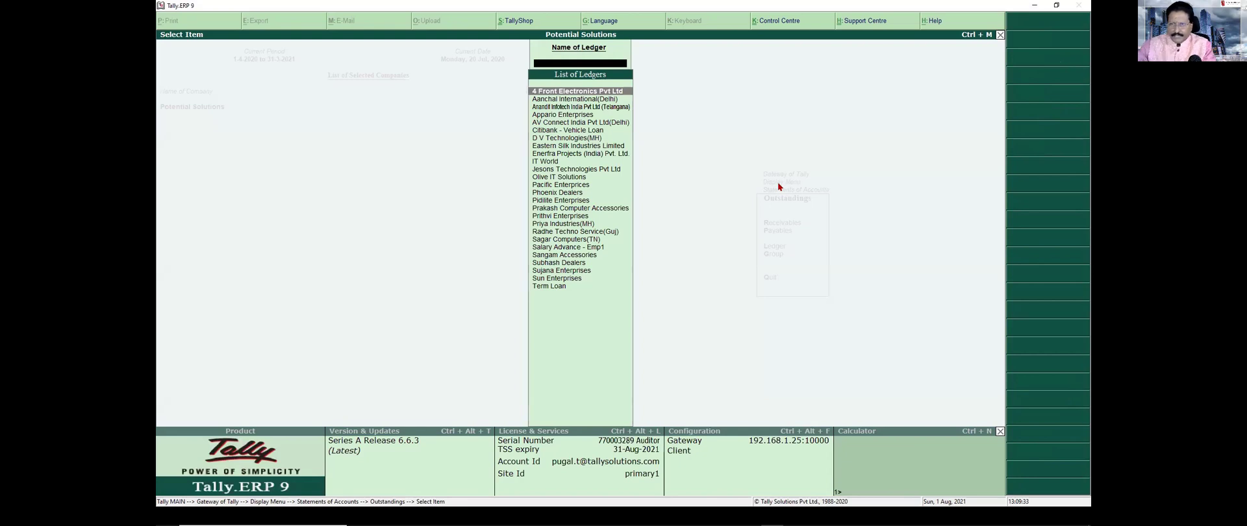
{"action": "key", "text": "Return"}
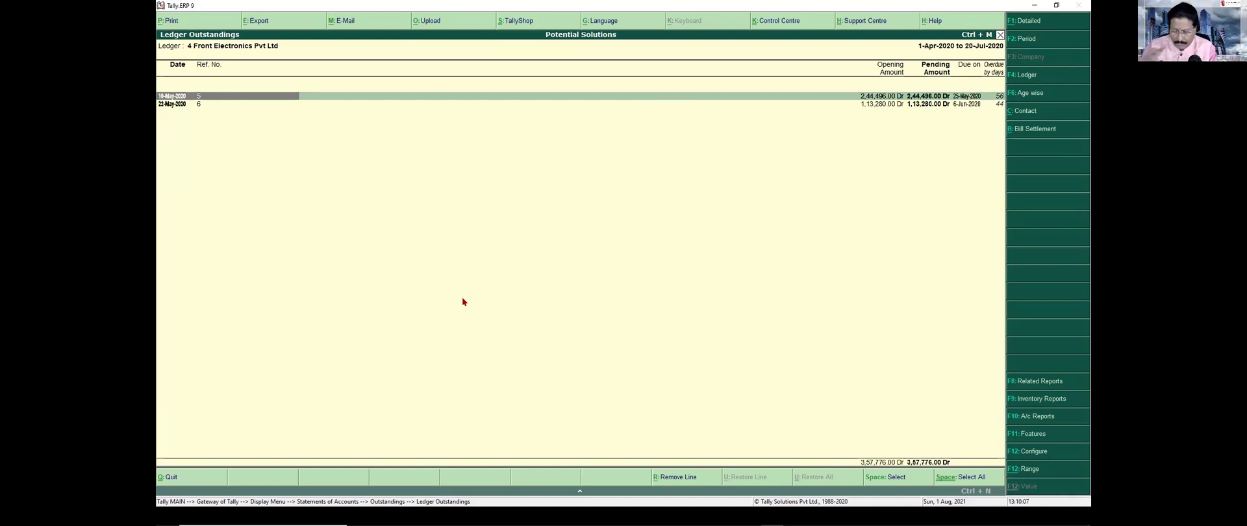
Set the ledger outstandings printout to print a reminder letter, keeping the company's existing ageing periods
{"action": "key", "text": "alt+p"}
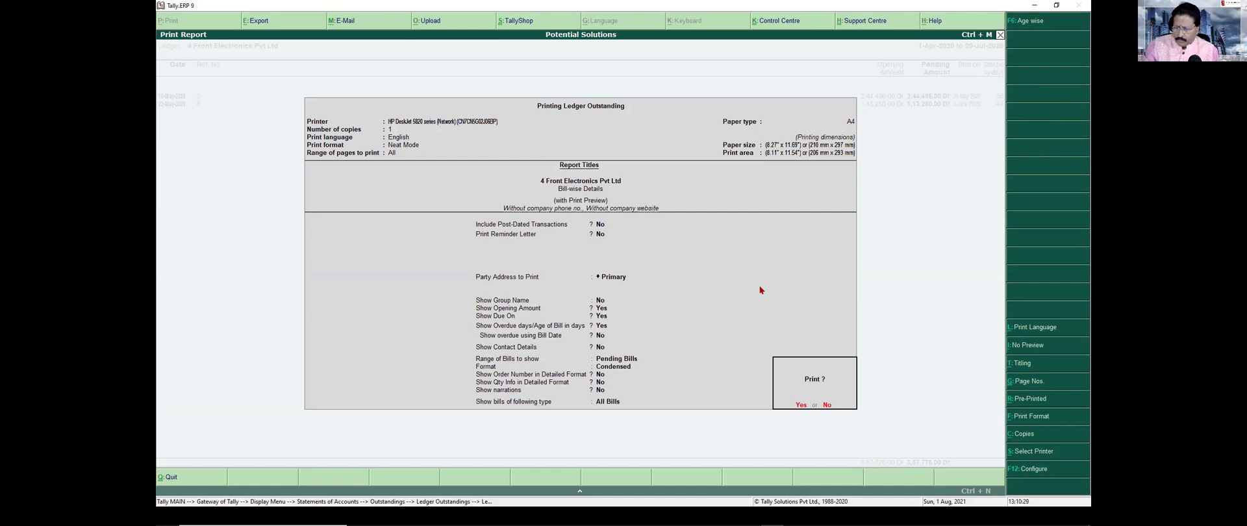
{"action": "key", "text": "n"}
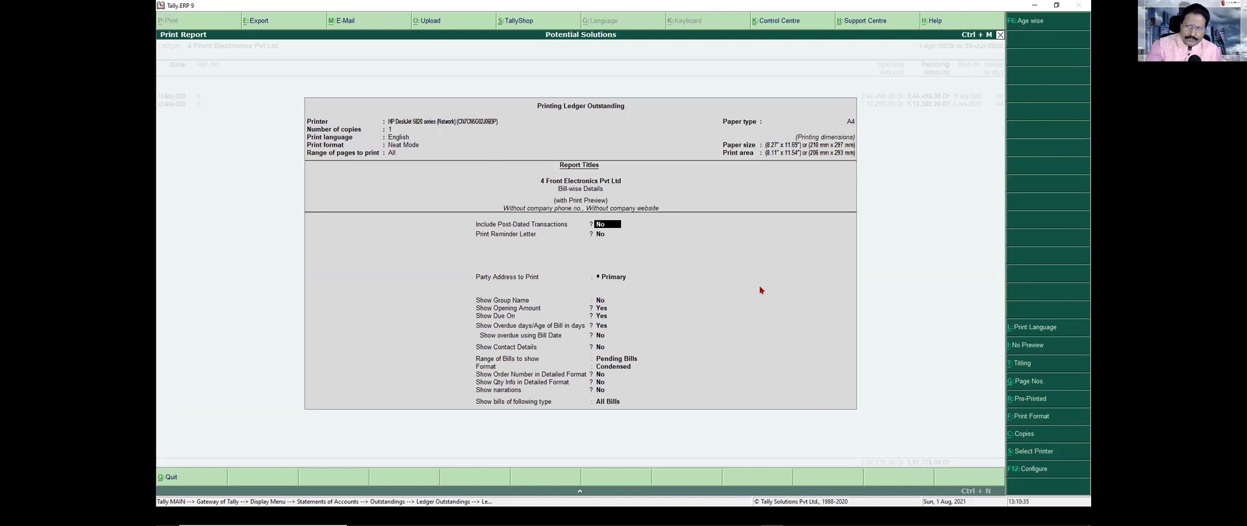
{"action": "key", "text": "Return"}
{"action": "type", "text": "y"}
{"action": "key", "text": "Return"}
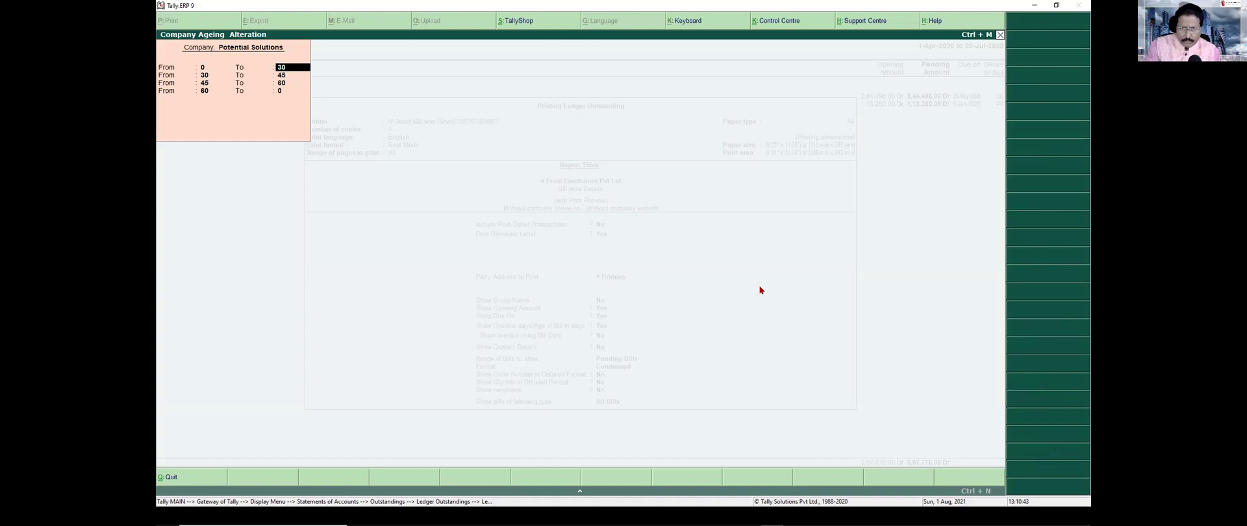
{"action": "key", "text": "ctrl+a"}
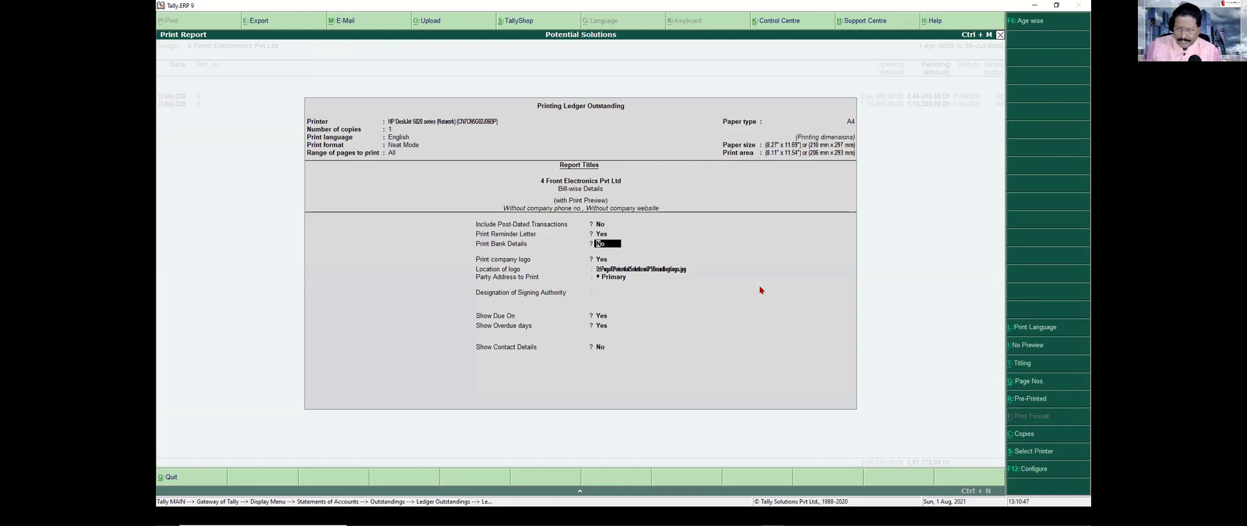
{"action": "key", "text": "ctrl+a"}
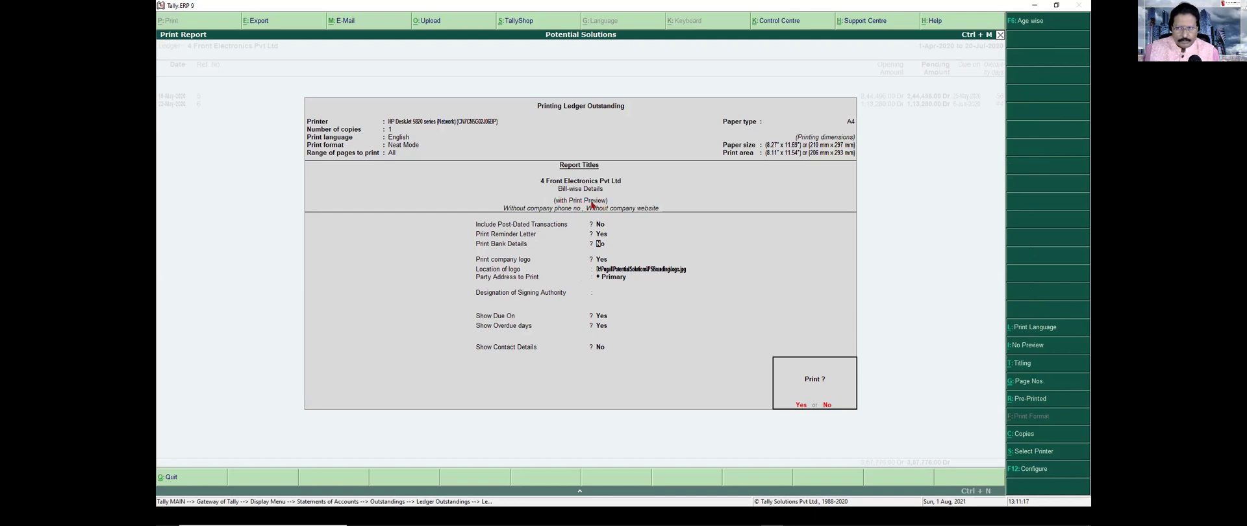
Toggle the print preview option of the reminder letter off and back on
{"action": "left_click", "coordinate": [1028, 346]}
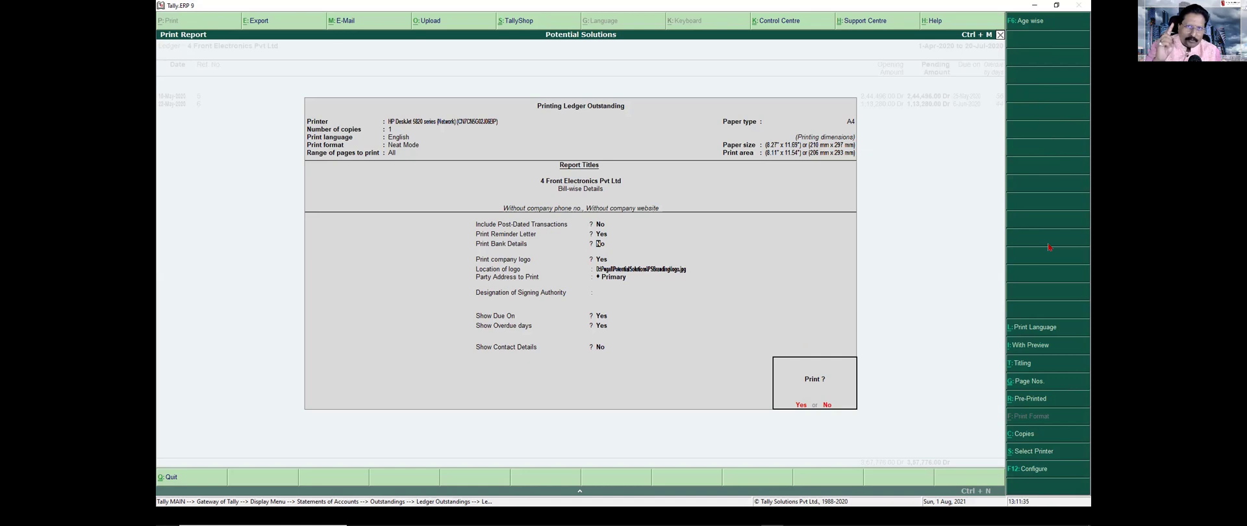
{"action": "left_click", "coordinate": [1038, 349]}
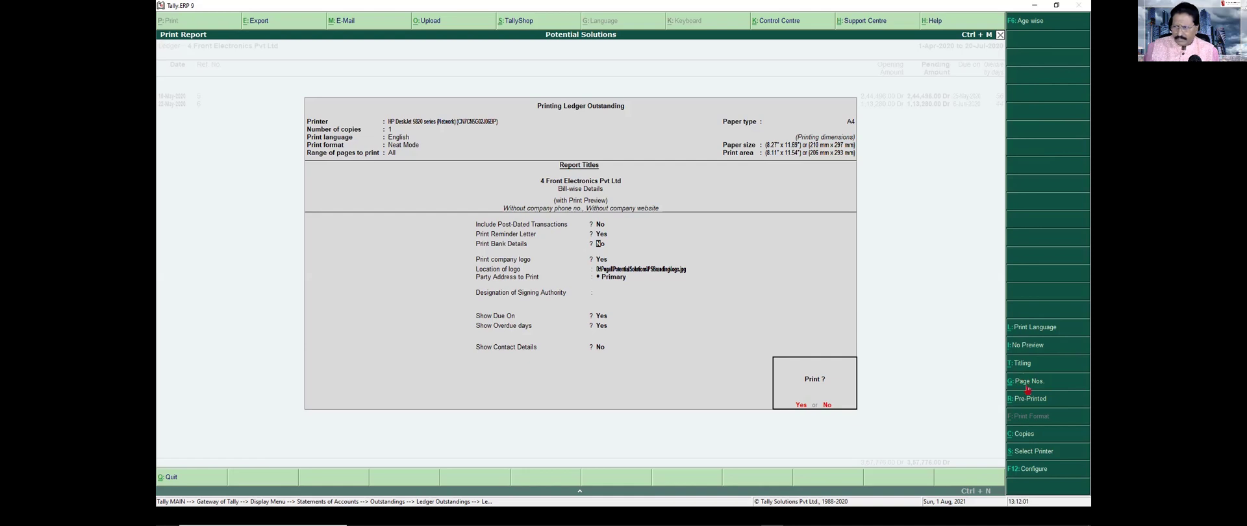
{"action": "left_click", "coordinate": [1029, 352]}
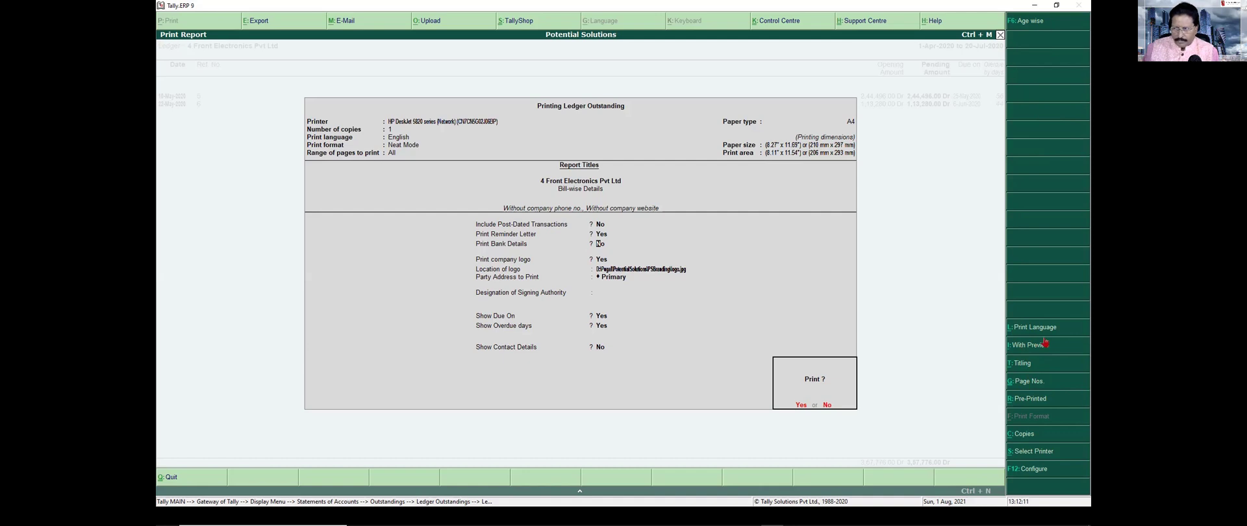
{"action": "left_click", "coordinate": [1020, 350]}
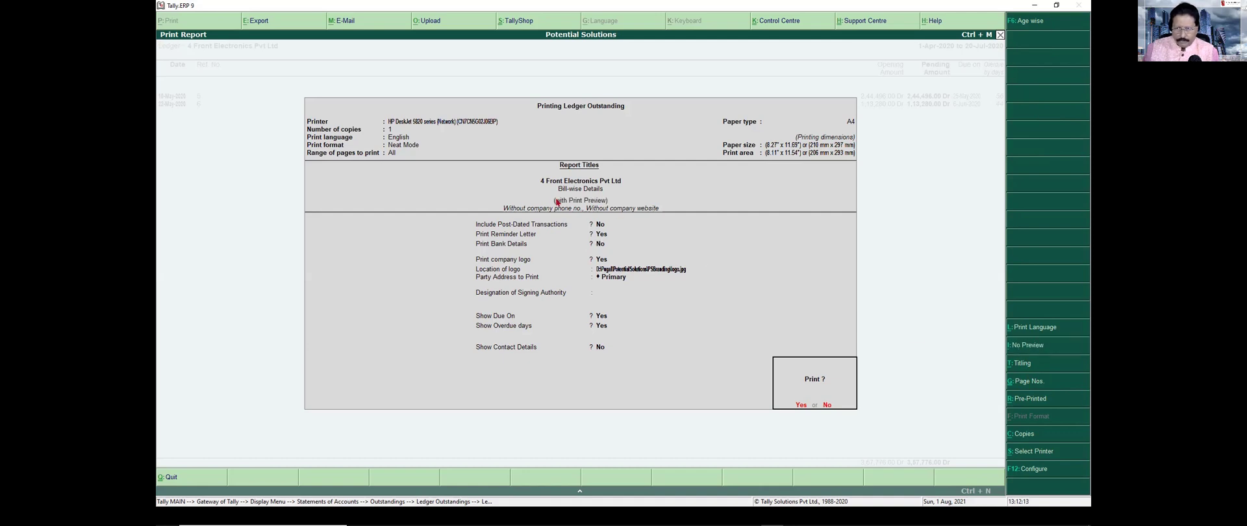
Preview the reminder letter for 4 Front Electronics Pvt Ltd, examine it enlarged, and return to the ledger outstandings
{"action": "key", "text": "Return"}
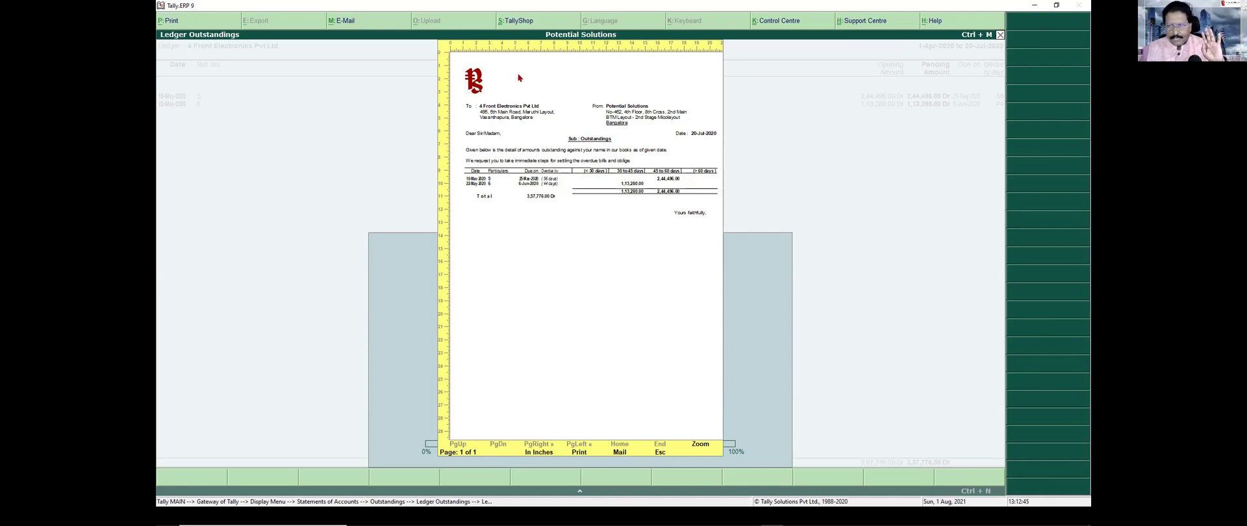
{"action": "left_click", "coordinate": [700, 445]}
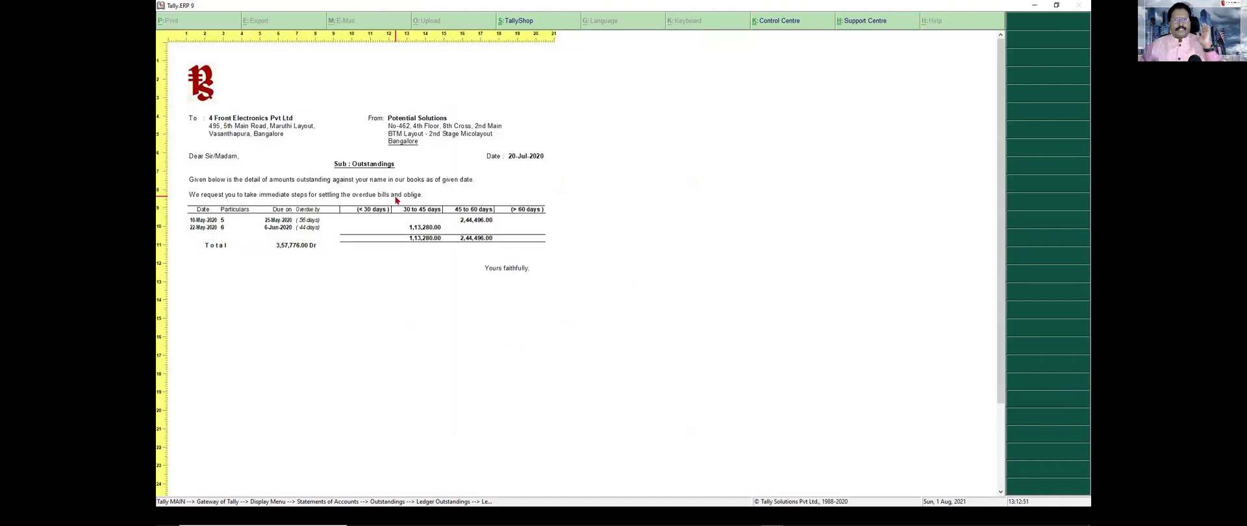
{"action": "key", "text": "Escape"}
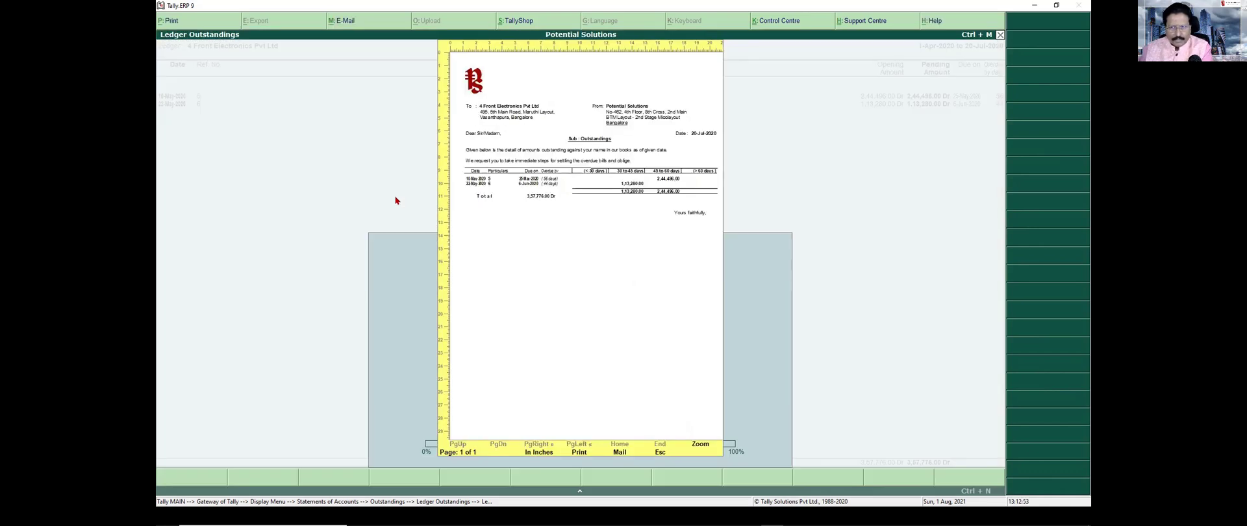
{"action": "key", "text": "Escape"}
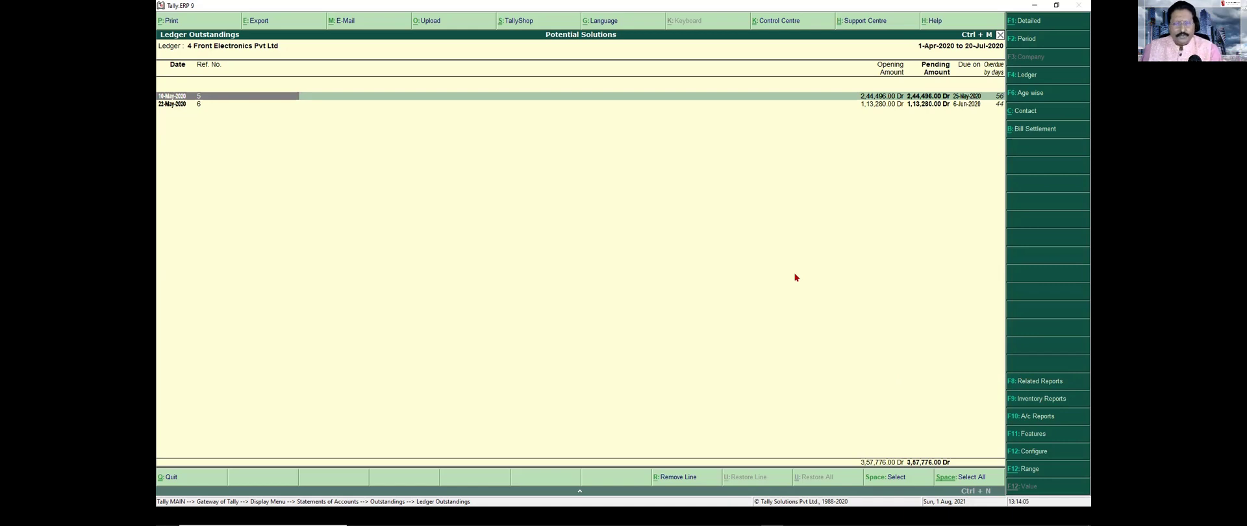
Open the Voucher Details related report from the ledger outstandings of 4 Front Electronics Pvt Ltd
{"action": "left_click", "coordinate": [1035, 383]}
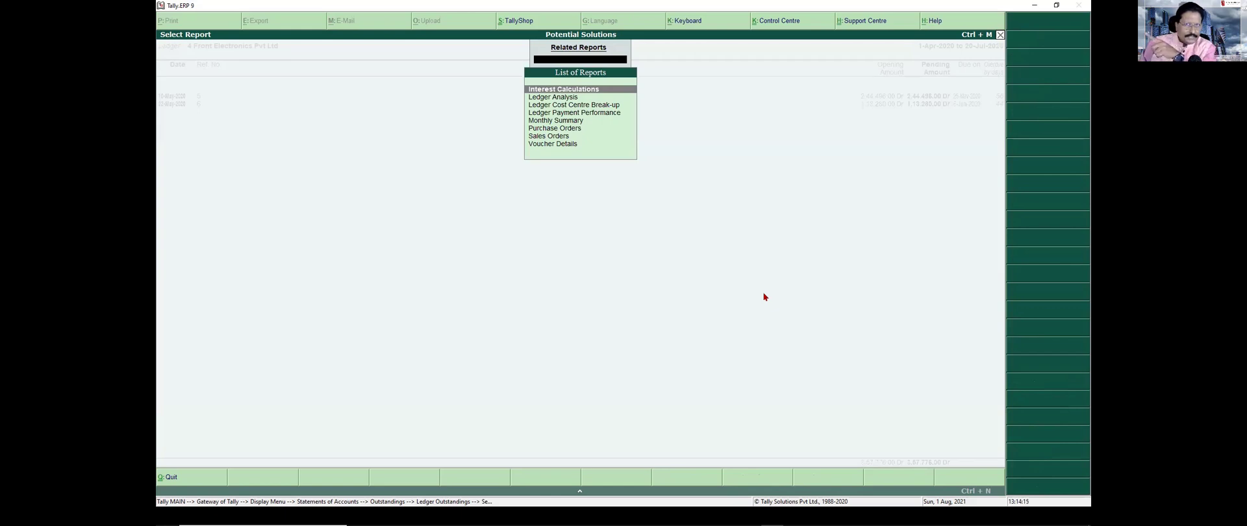
{"action": "key", "text": "Down"}
{"action": "key", "text": "Down"}
{"action": "key", "text": "Down"}
{"action": "key", "text": "Down"}
{"action": "key", "text": "Down"}
{"action": "key", "text": "Down"}
{"action": "key", "text": "Down"}
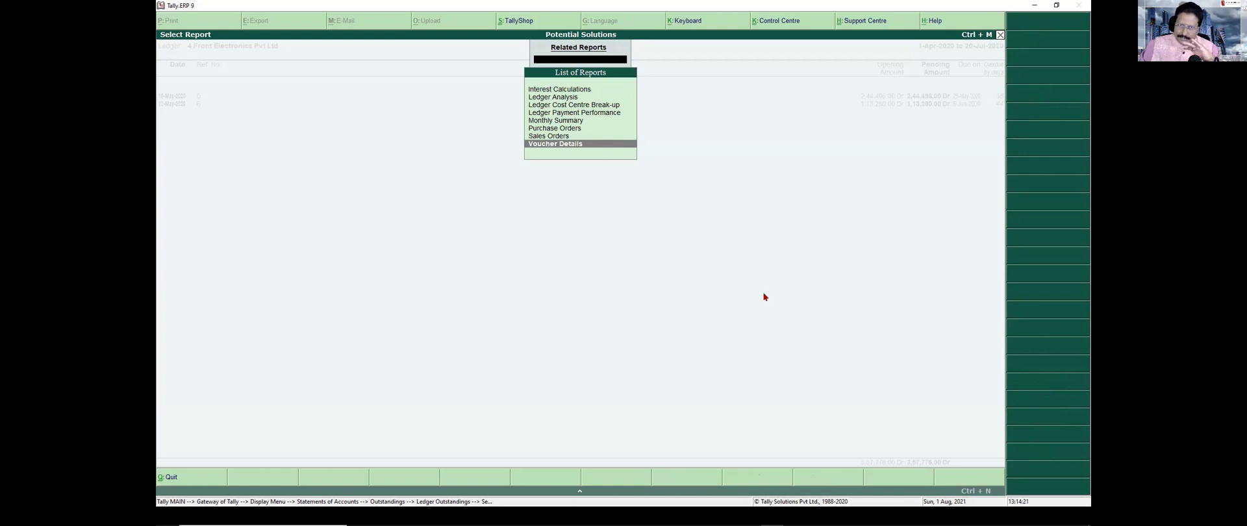
{"action": "key", "text": "Return"}
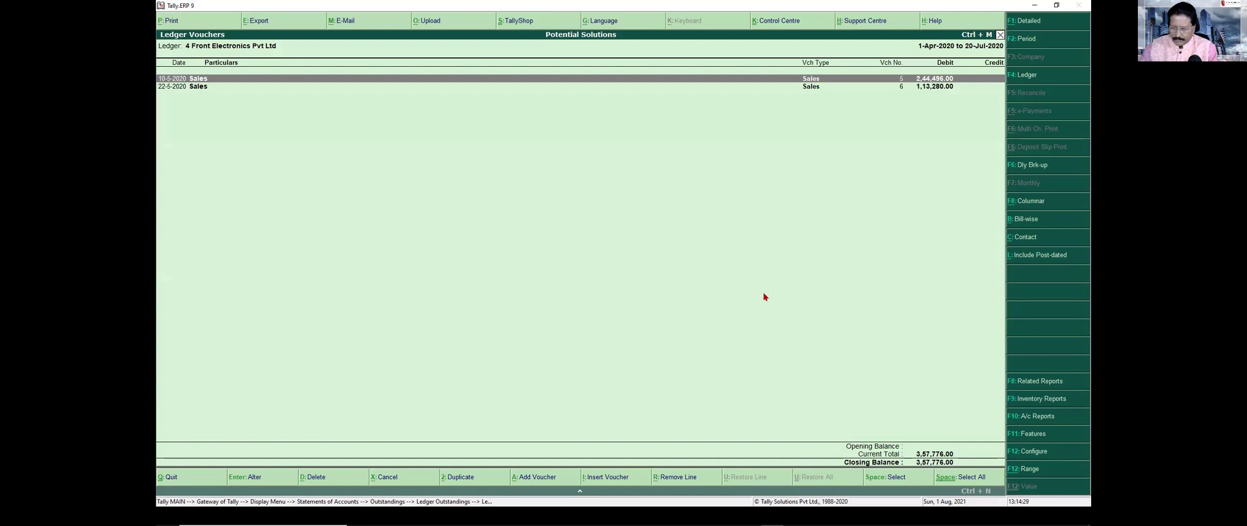
Set the ledger printout's style of report to Confirmation of A/cs and generate its print preview
{"action": "key", "text": "alt+p"}
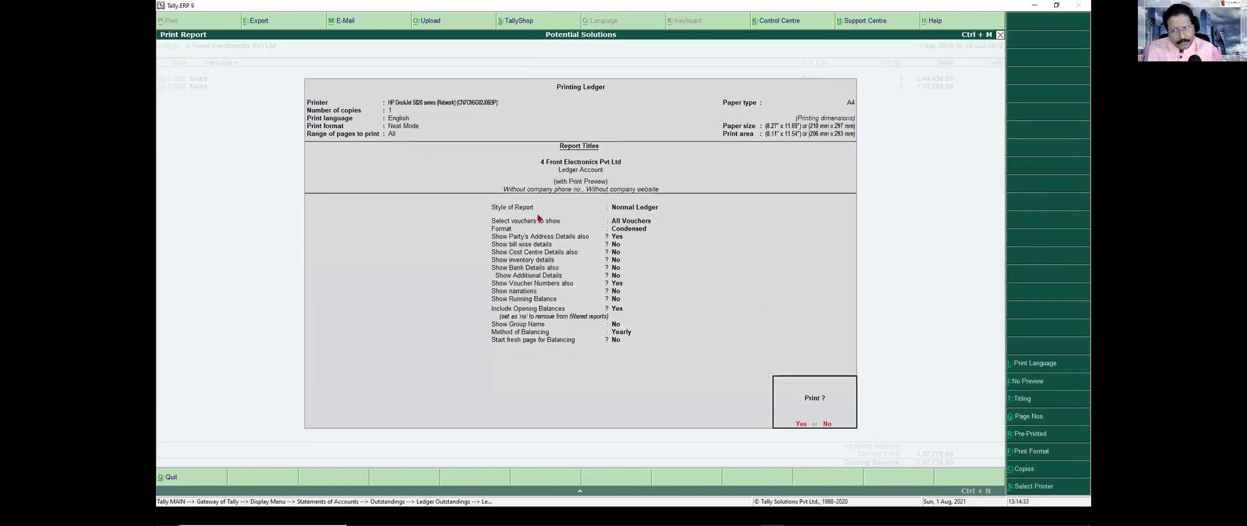
{"action": "left_click", "coordinate": [646, 211]}
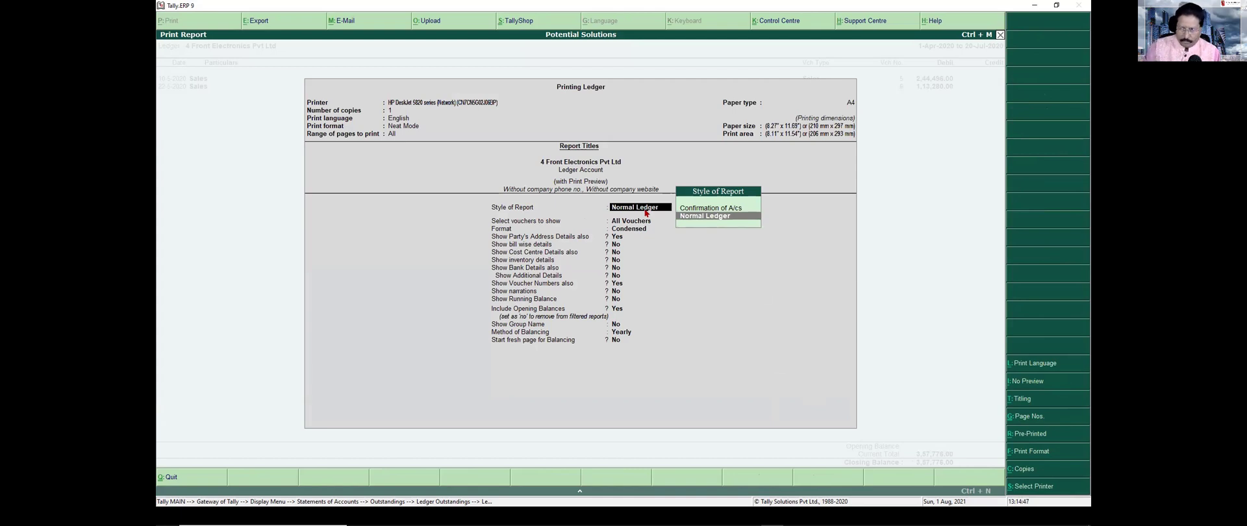
{"action": "key", "text": "Up"}
{"action": "key", "text": "Return"}
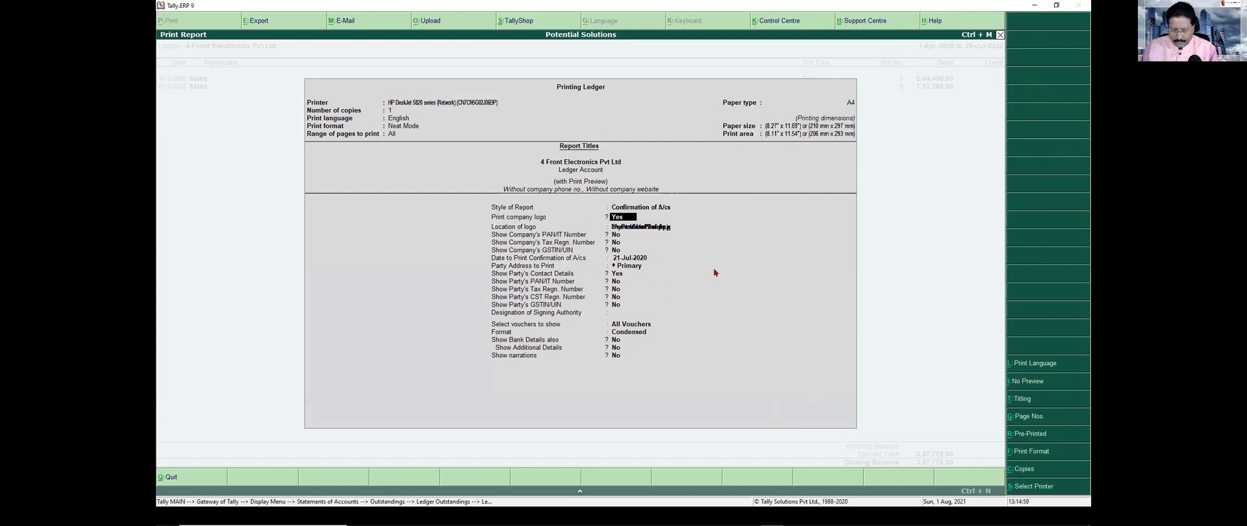
{"action": "key", "text": "ctrl+a"}
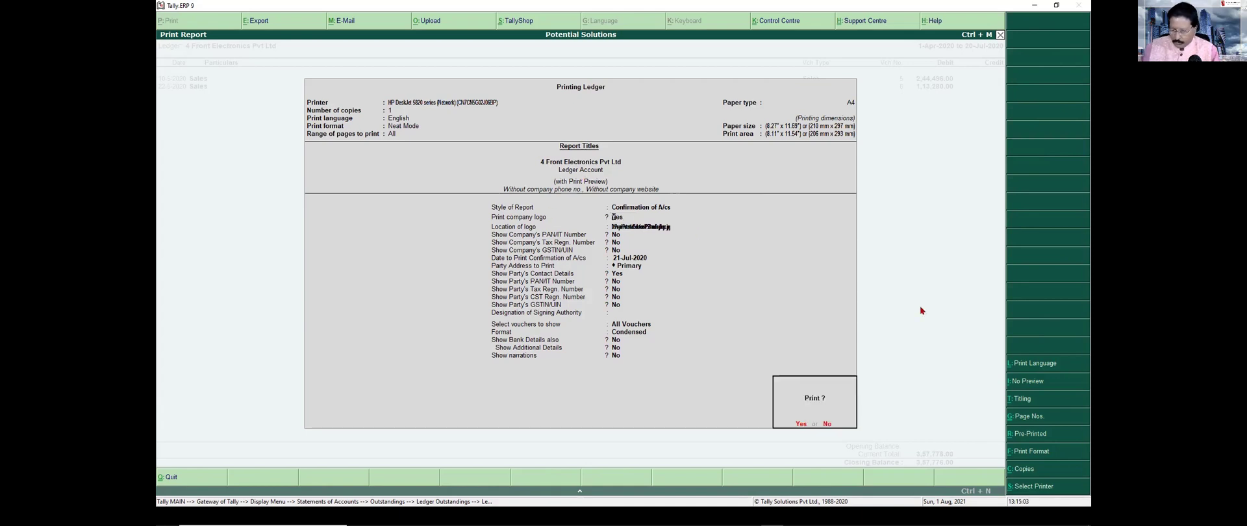
{"action": "key", "text": "Return"}
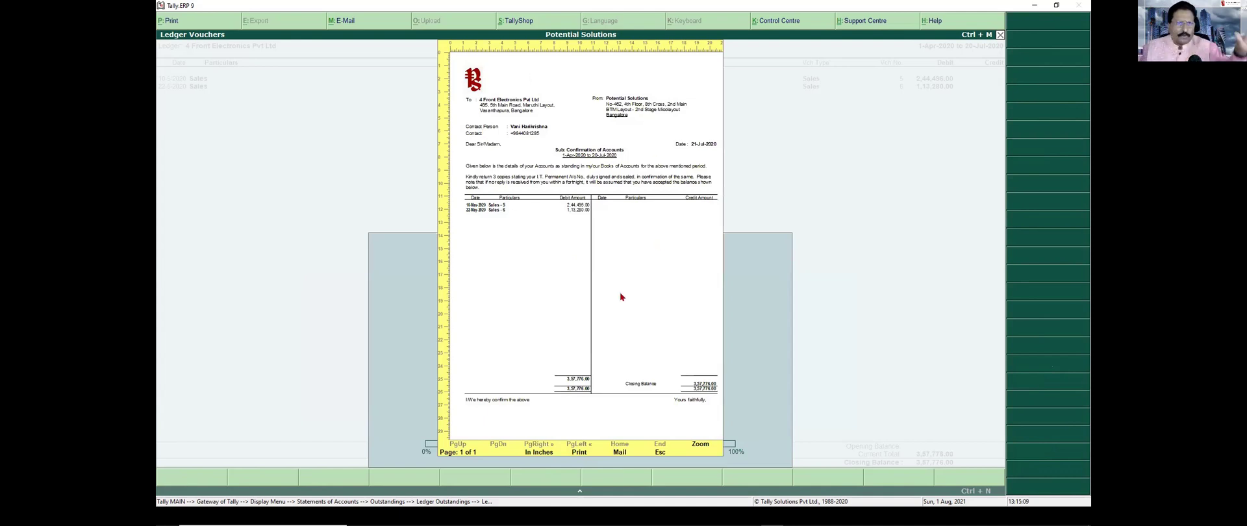
Examine the account confirmation letter enlarged and return to the ledger vouchers
{"action": "left_click", "coordinate": [701, 447]}
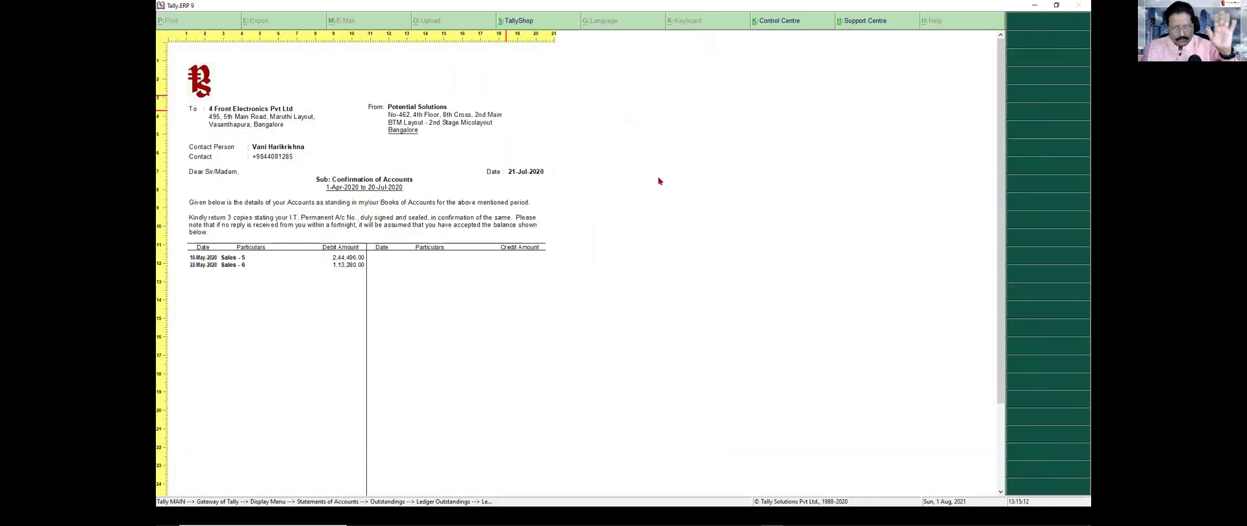
{"action": "scroll", "coordinate": [368, 300], "scroll_direction": "down", "scroll_amount": 1}
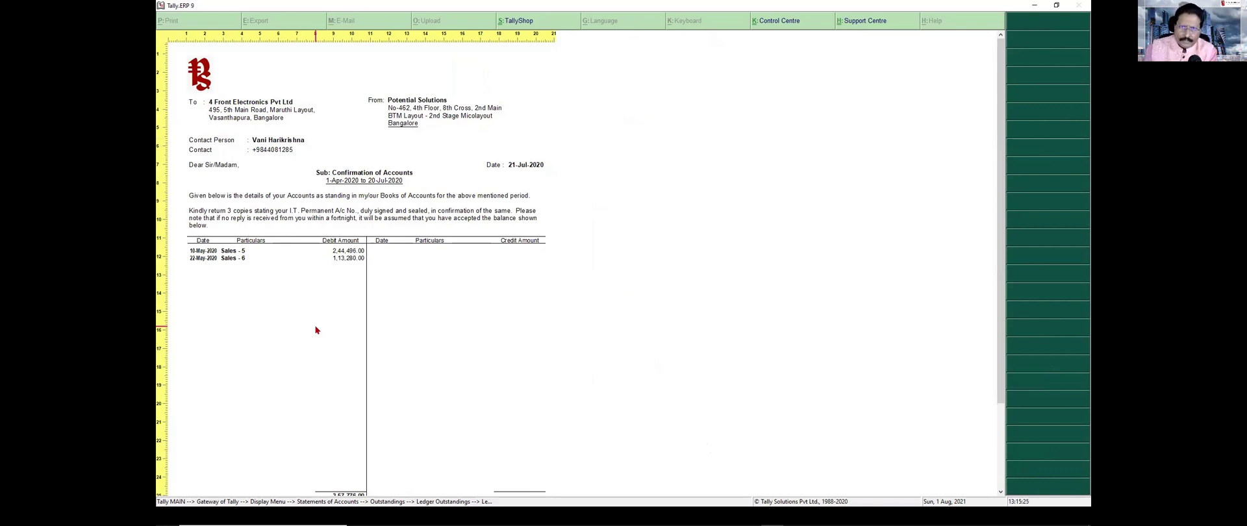
{"action": "key", "text": "Escape"}
{"action": "key", "text": "Escape"}
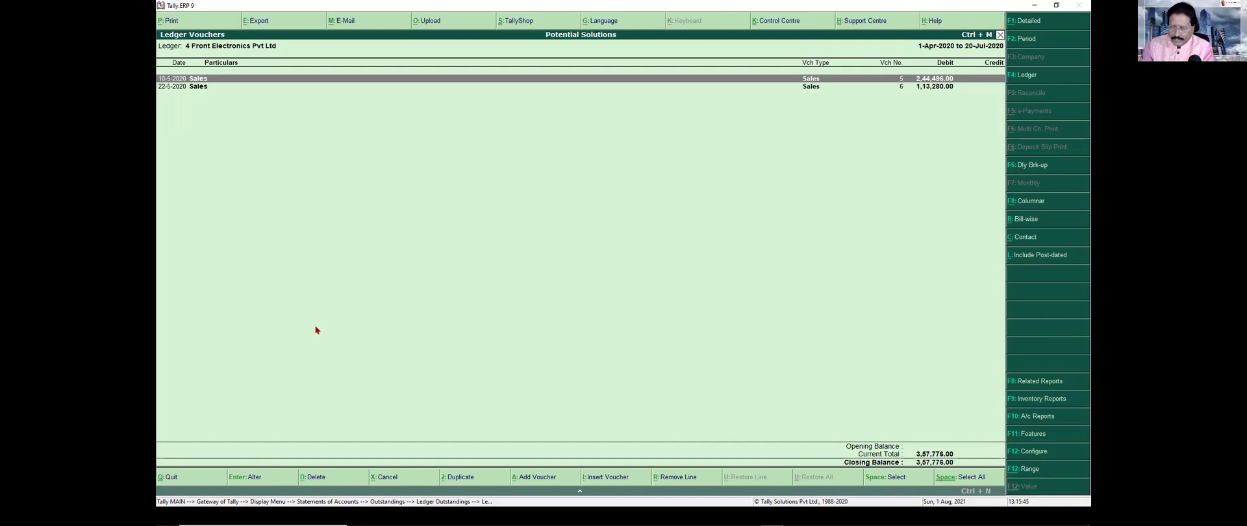
{"action": "key", "text": "alt+p"}
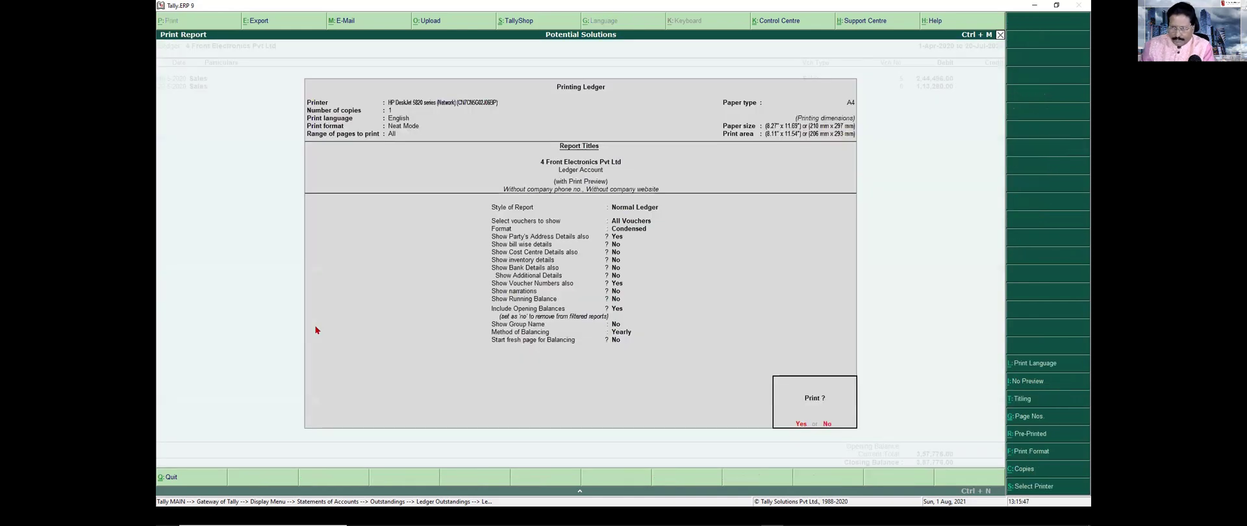
{"action": "key", "text": "n"}
{"action": "key", "text": "Up"}
{"action": "key", "text": "Return"}
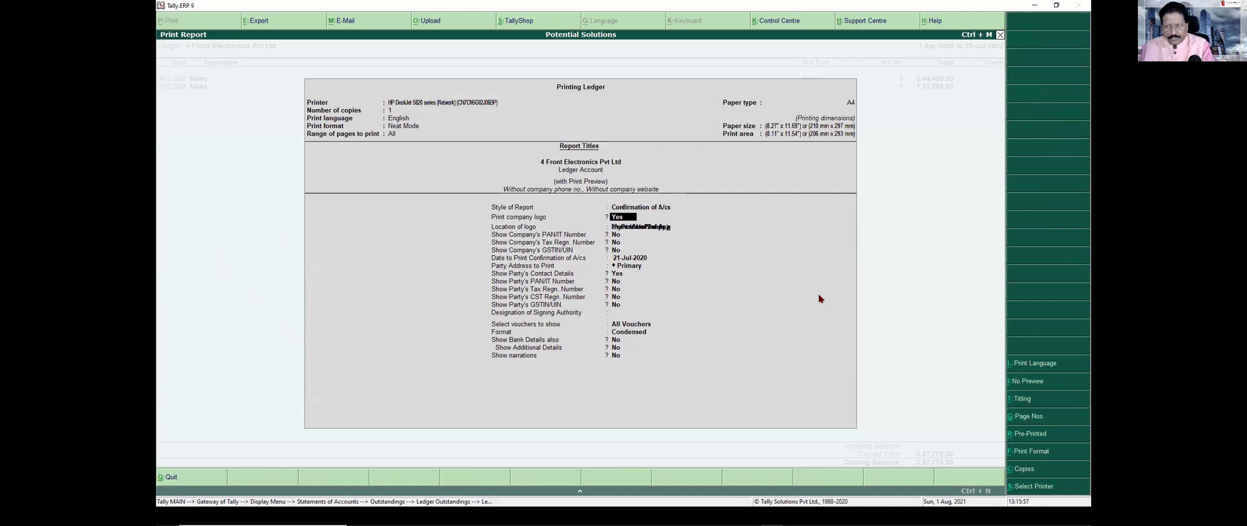
{"action": "key", "text": "Escape"}
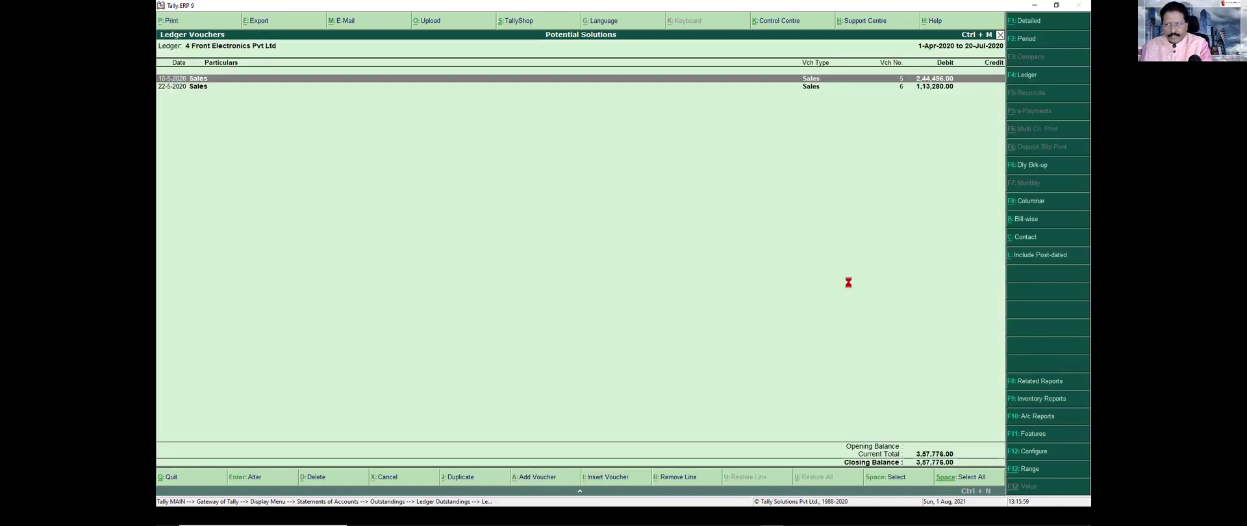
Close the ledger vouchers and outstandings reports of 4 Front Electronics Pvt Ltd and return to the Gateway of Tally
{"action": "key", "text": "Escape"}
{"action": "key", "text": "Escape"}
{"action": "key", "text": "Escape"}
{"action": "key", "text": "Escape"}
{"action": "key", "text": "Escape"}
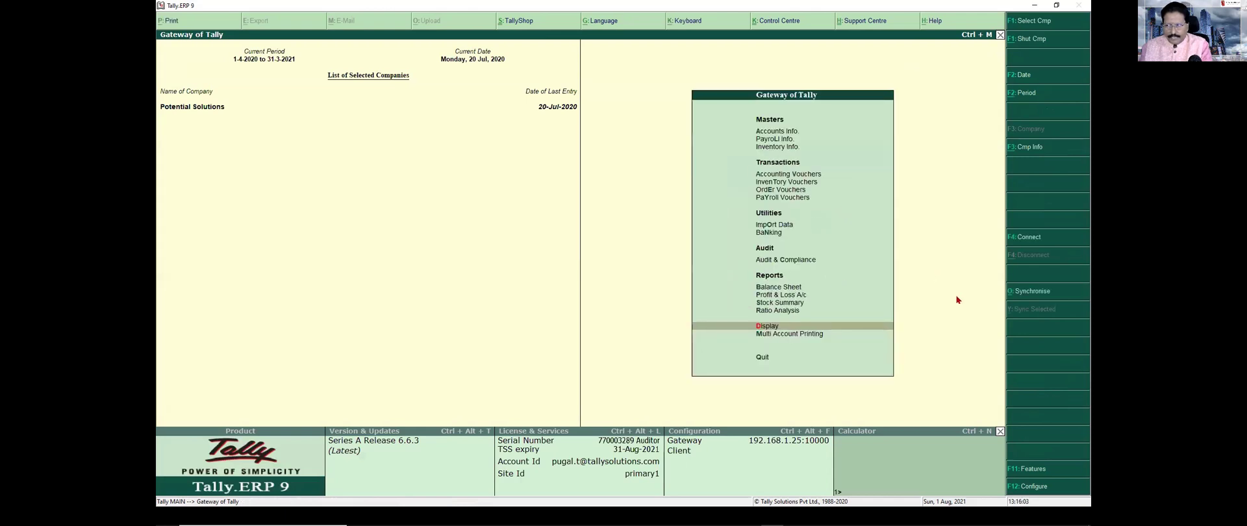
Open the Printing options in the Gateway of Tally configuration
{"action": "left_click", "coordinate": [1036, 488]}
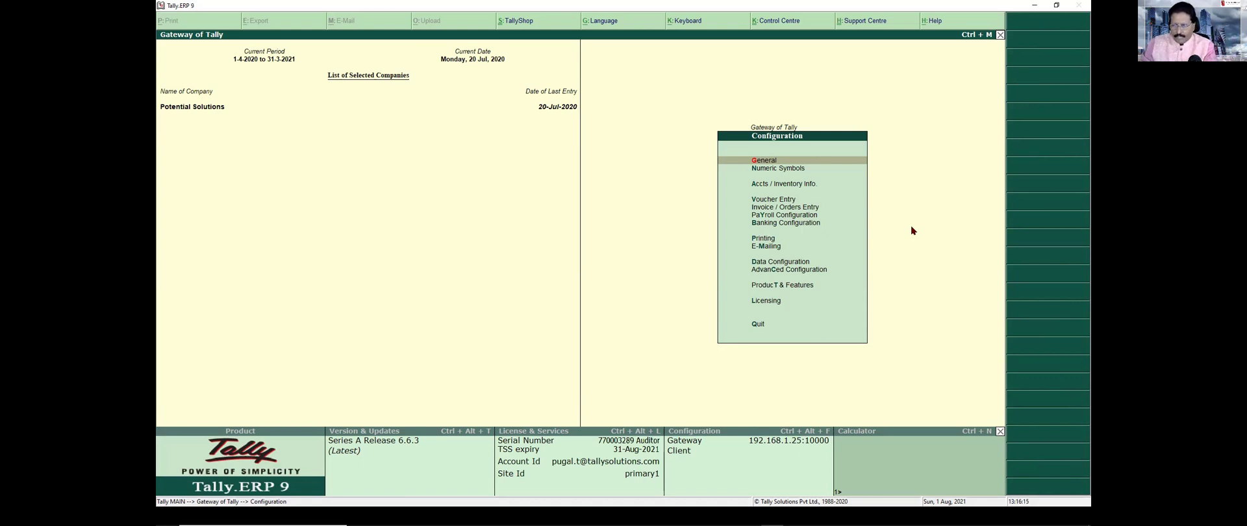
{"action": "key", "text": "Down"}
{"action": "key", "text": "Down"}
{"action": "key", "text": "Down"}
{"action": "key", "text": "Down"}
{"action": "key", "text": "Down"}
{"action": "key", "text": "Down"}
{"action": "key", "text": "Down"}
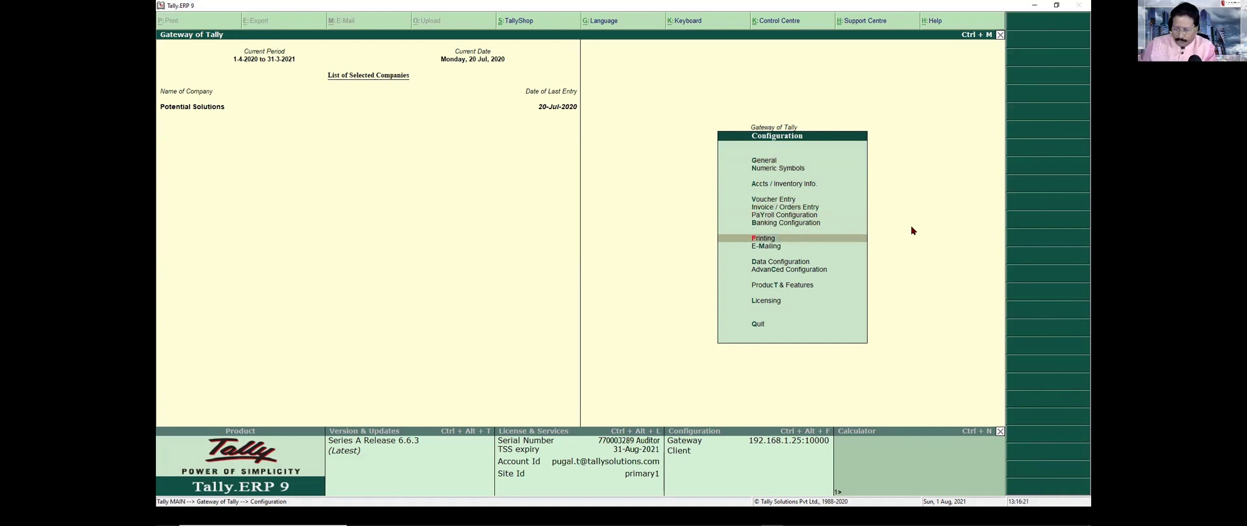
{"action": "key", "text": "Return"}
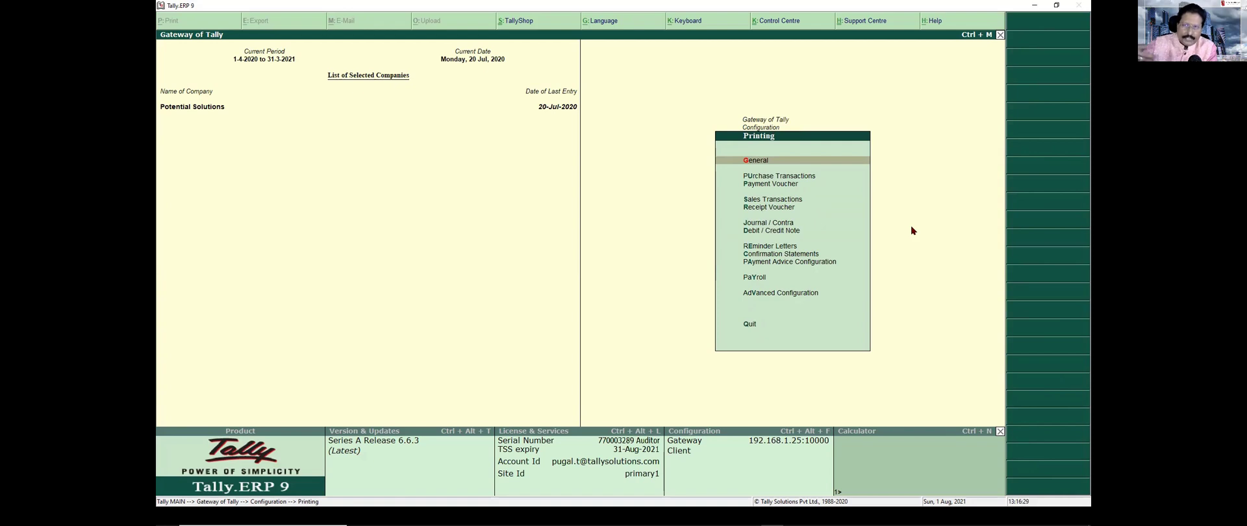
Review the Reminder Letters printing configuration, going through the company logo, margins and both paragraph texts, and accept it
{"action": "key", "text": "Down"}
{"action": "key", "text": "Down"}
{"action": "key", "text": "Down"}
{"action": "key", "text": "Down"}
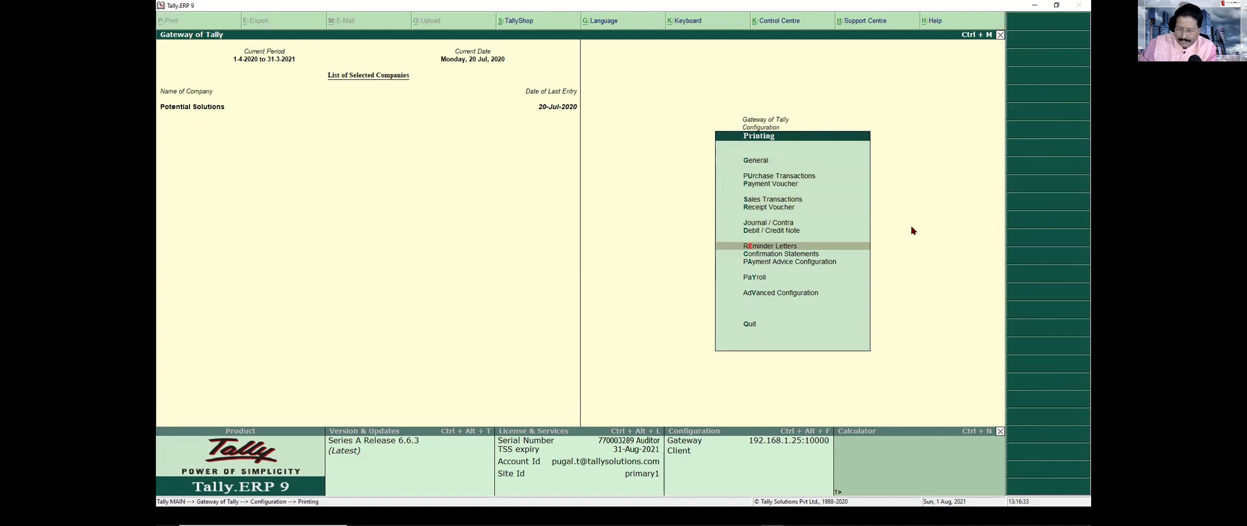
{"action": "key", "text": "Return"}
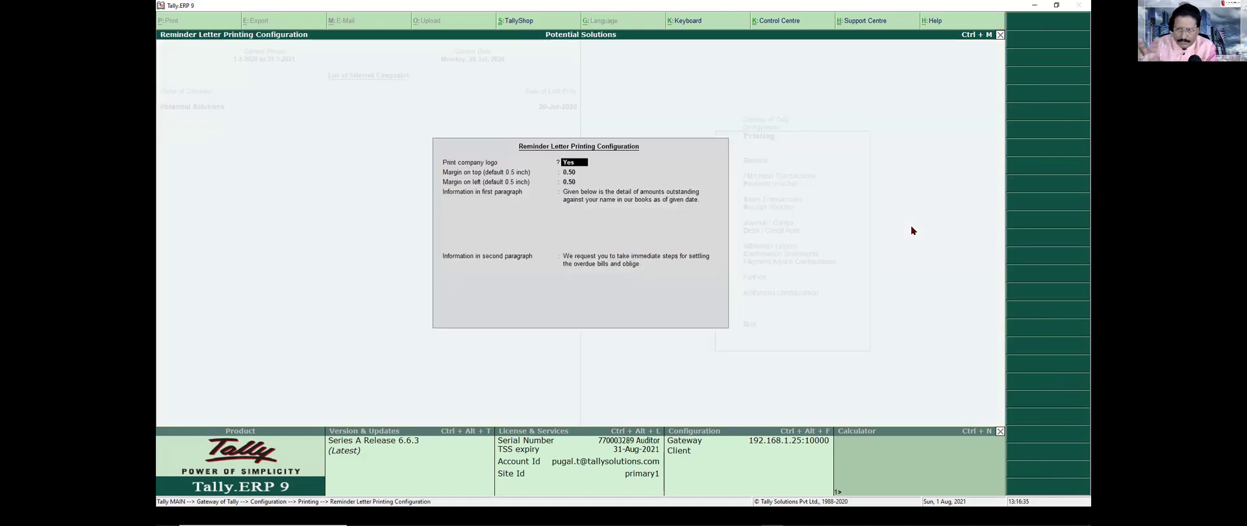
{"action": "key", "text": "Return"}
{"action": "key", "text": "Return"}
{"action": "key", "text": "Return"}
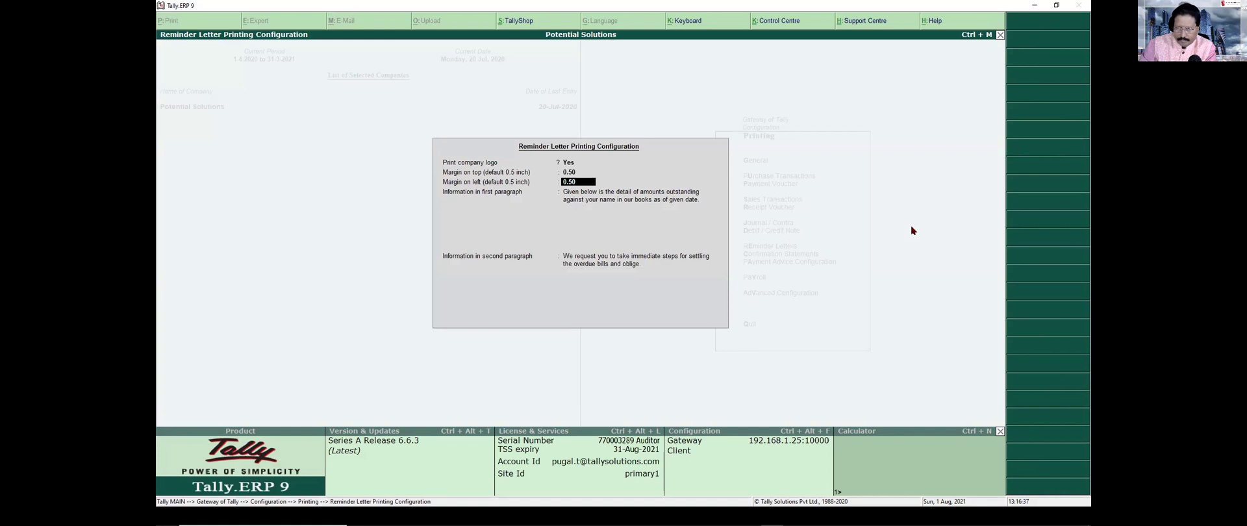
{"action": "key", "text": "Return"}
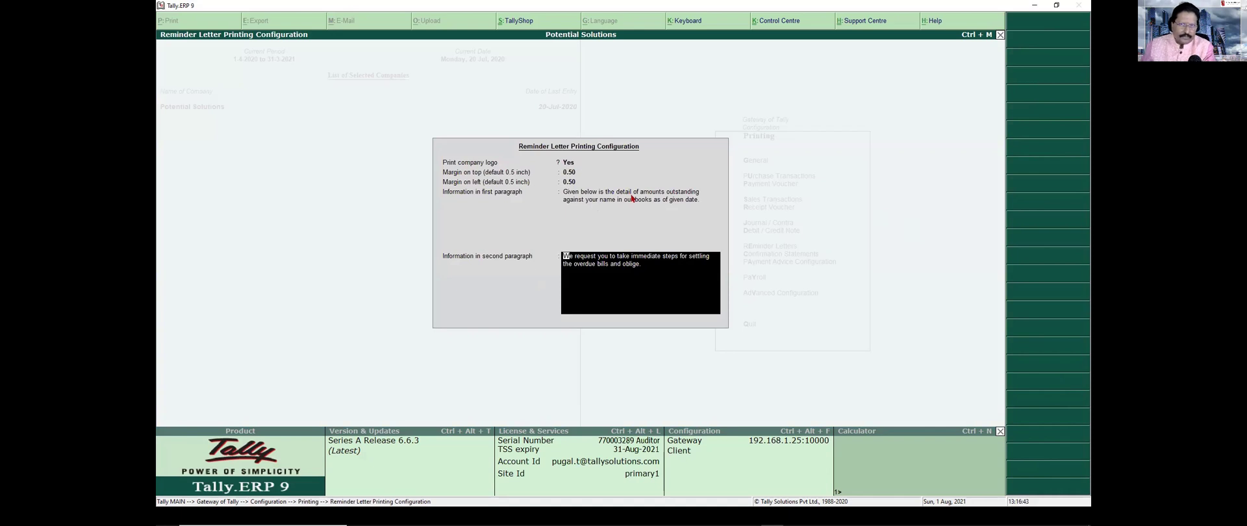
{"action": "key", "text": "ctrl+a"}
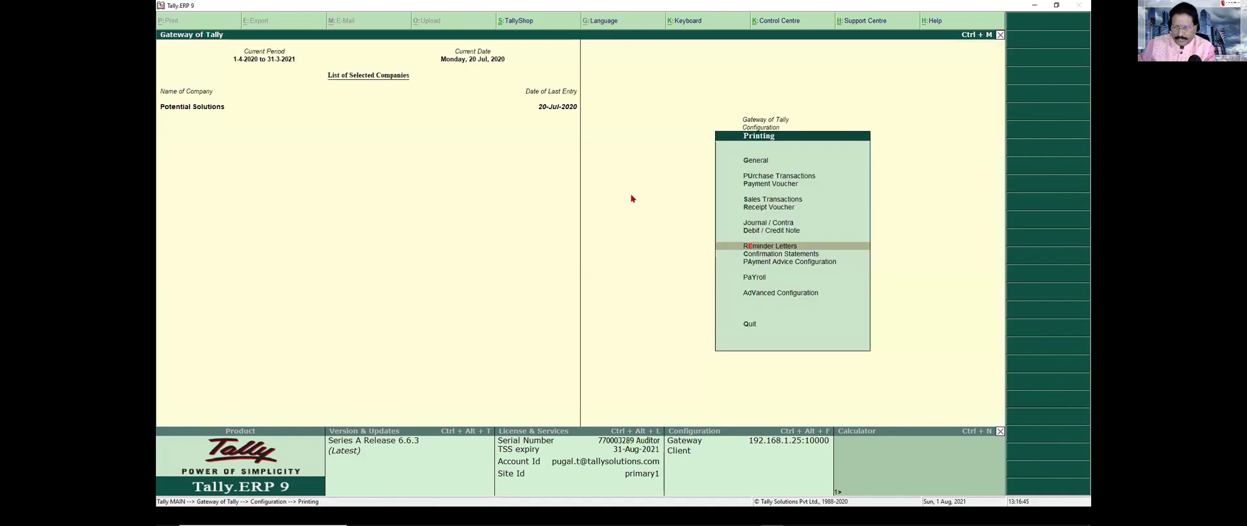
View the Confirmation Statements printing configuration and leave the configuration for the Gateway of Tally
{"action": "key", "text": "Down"}
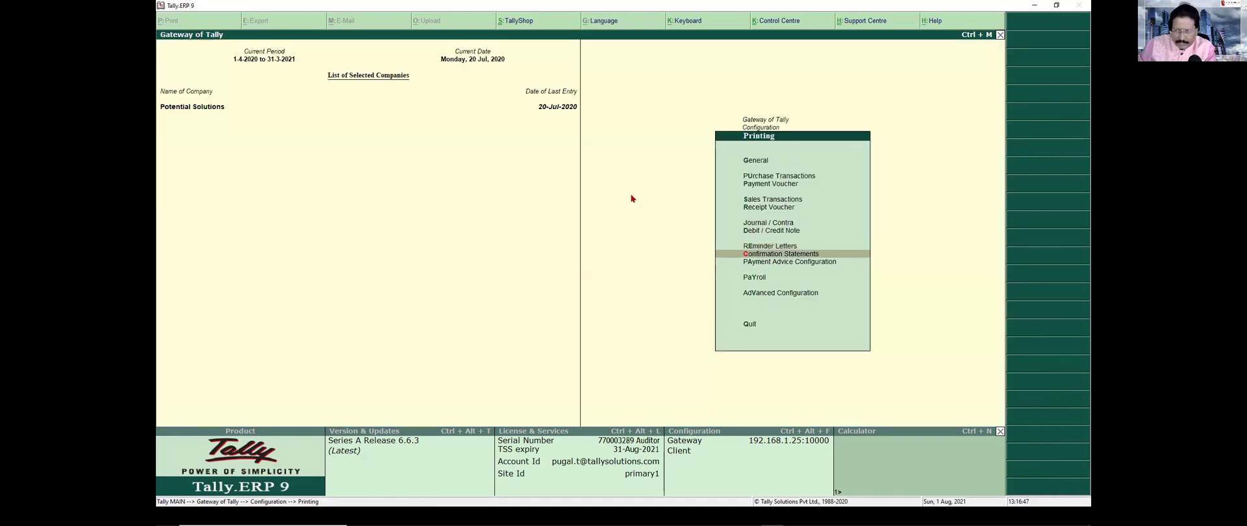
{"action": "key", "text": "Return"}
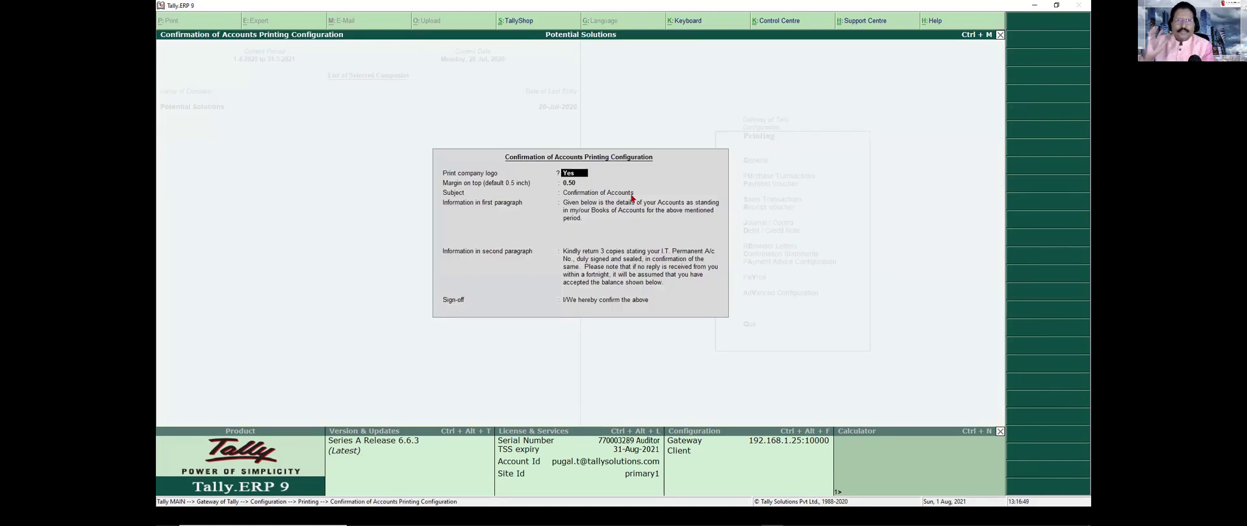
{"action": "key", "text": "Escape"}
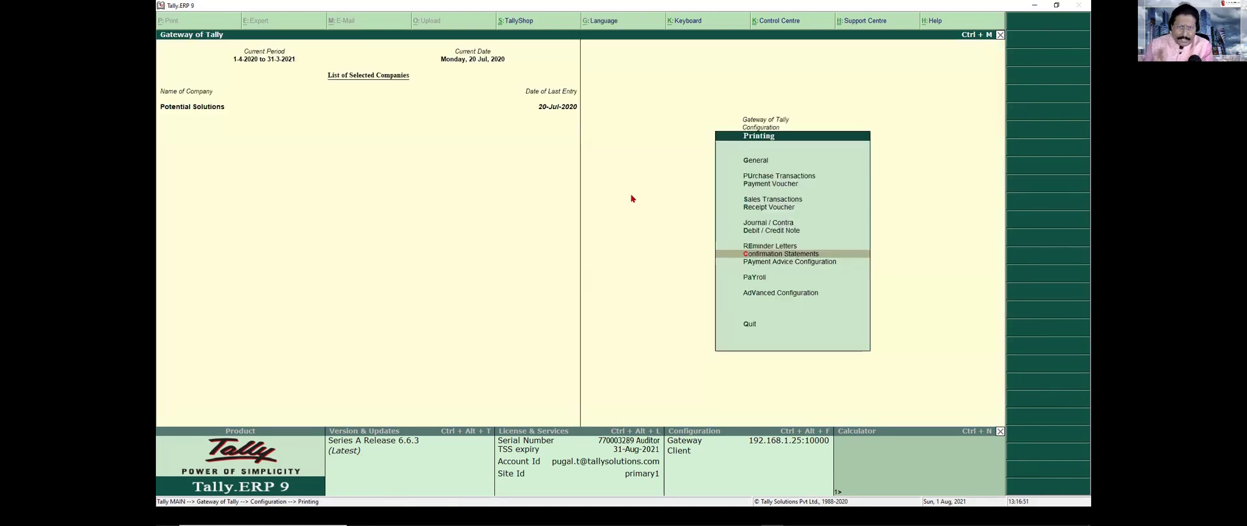
{"action": "key", "text": "Escape"}
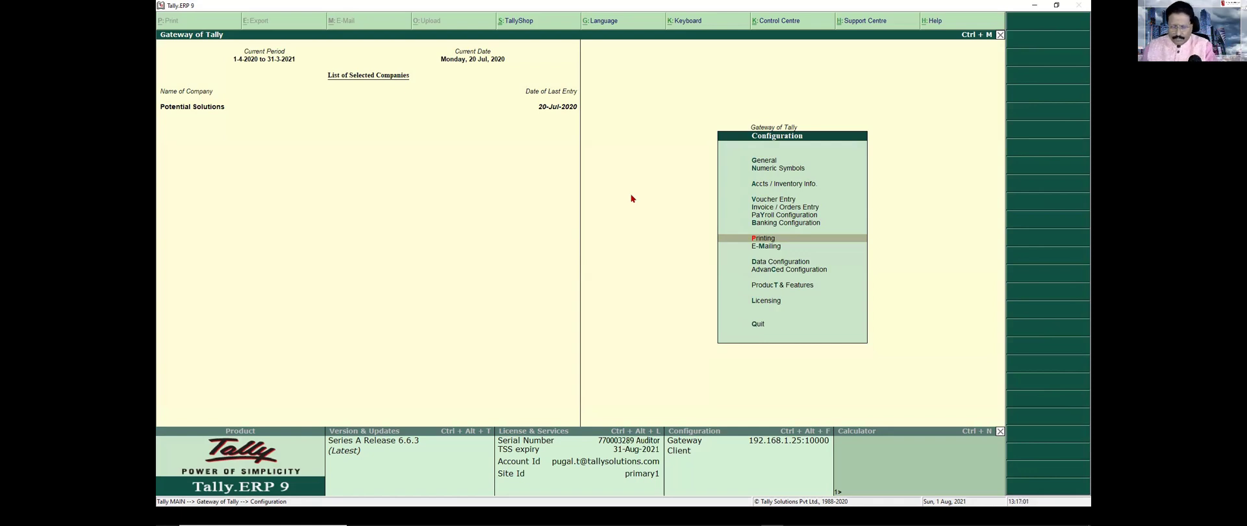
{"action": "key", "text": "Escape"}
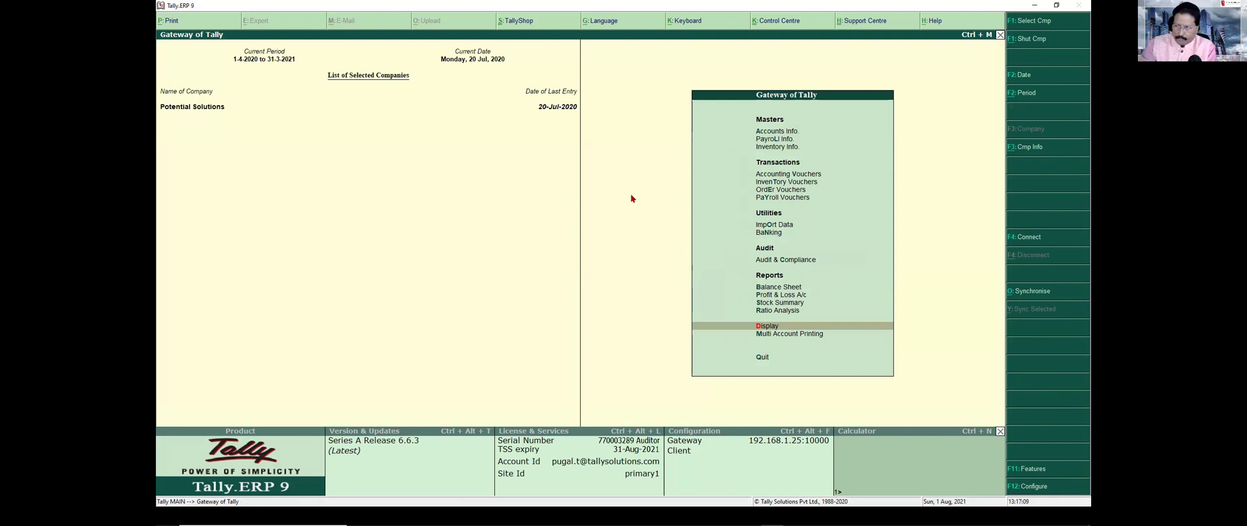
Display the ledger outstandings report for 4 Front Electronics Pvt Ltd from Statements of Accounts
{"action": "key", "text": "Return"}
{"action": "key", "text": "s"}
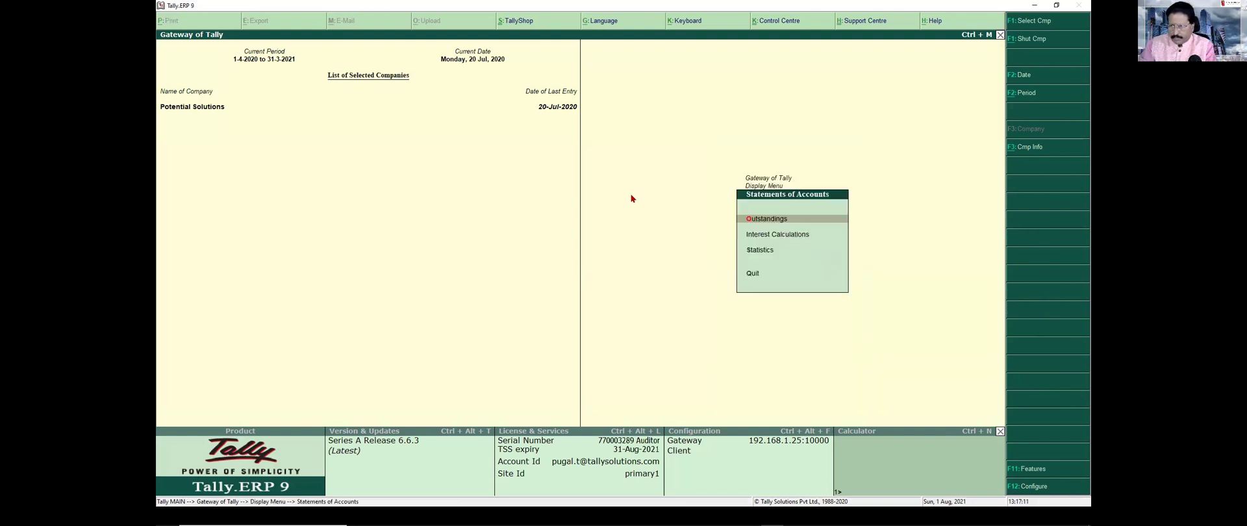
{"action": "key", "text": "Return"}
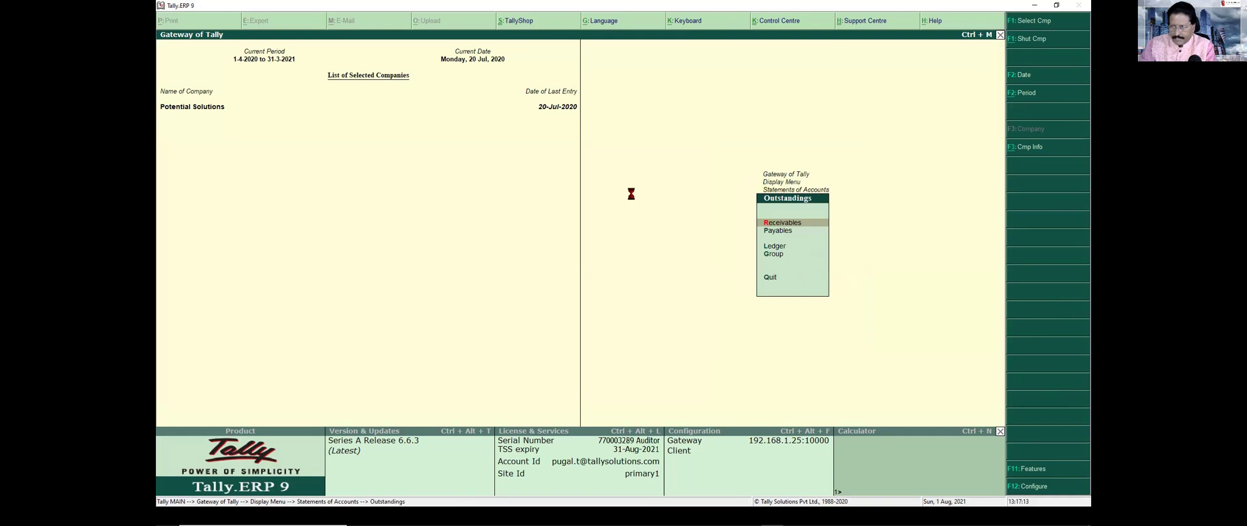
{"action": "key", "text": "l"}
{"action": "key", "text": "Return"}
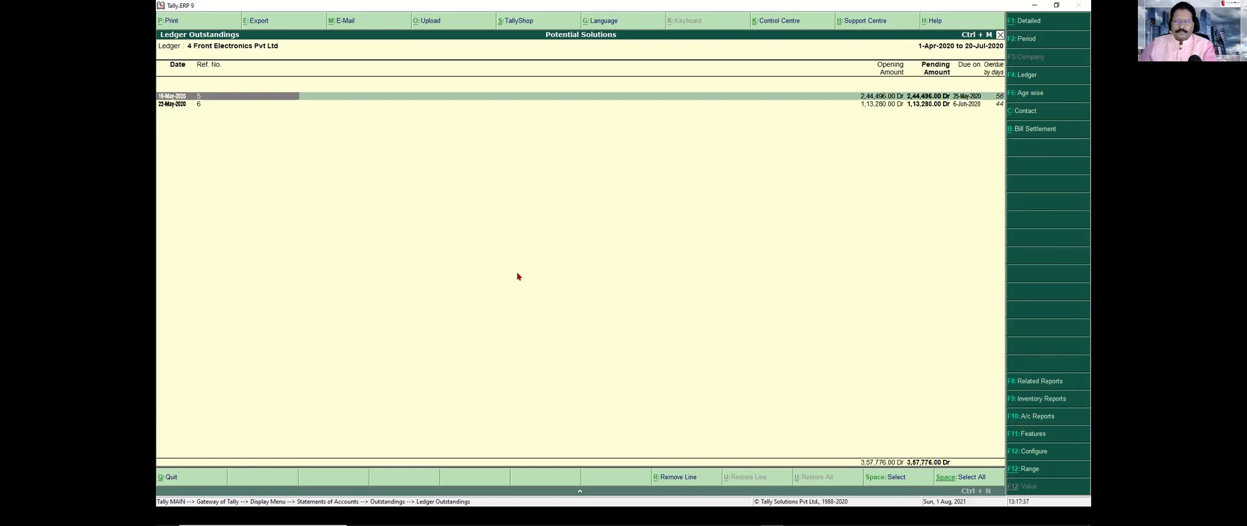
Close the ledger outstandings report and its ledger selection, and back out to the Gateway of Tally
{"action": "key", "text": "Escape"}
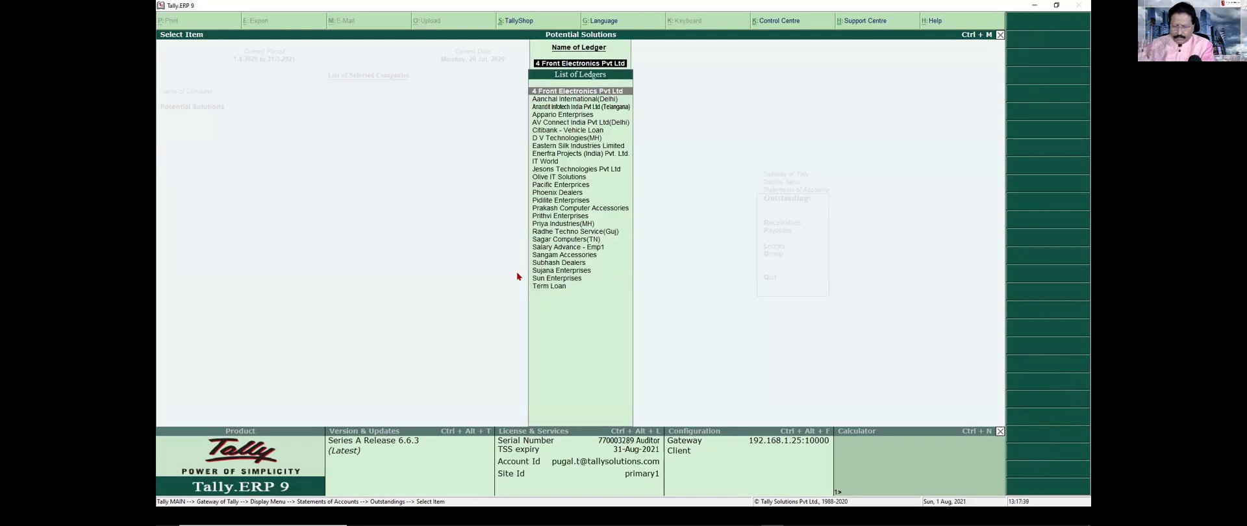
{"action": "key", "text": "Escape"}
{"action": "key", "text": "Escape"}
{"action": "key", "text": "Escape"}
{"action": "key", "text": "Escape"}
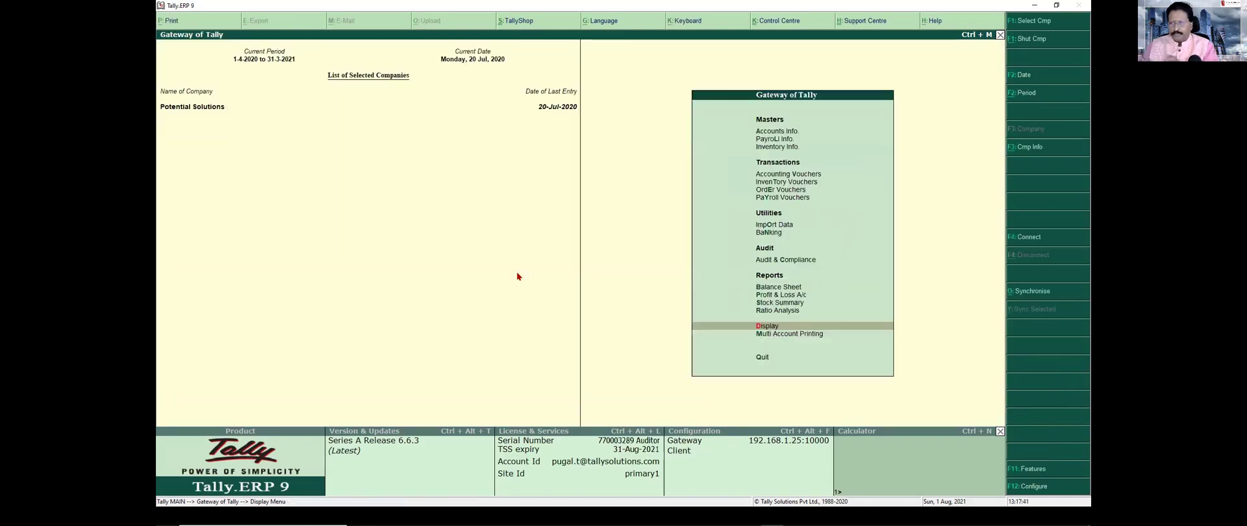